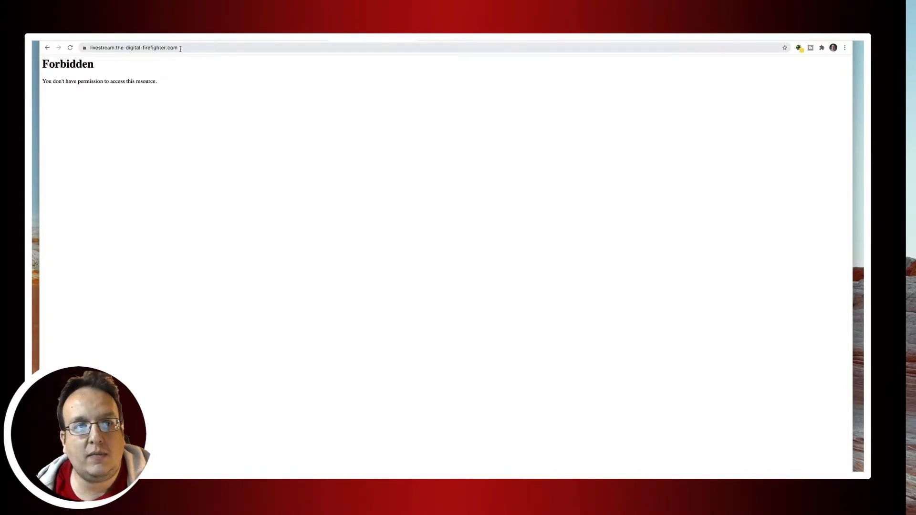
Scroll the wordpress.org download page to the Download WordPress 5.6 button, then hide Chrome.
{"action": "left_click", "coordinate": [103, 48]}
{"action": "double_click", "coordinate": [108, 48]}
{"action": "left_click", "coordinate": [155, 82]}
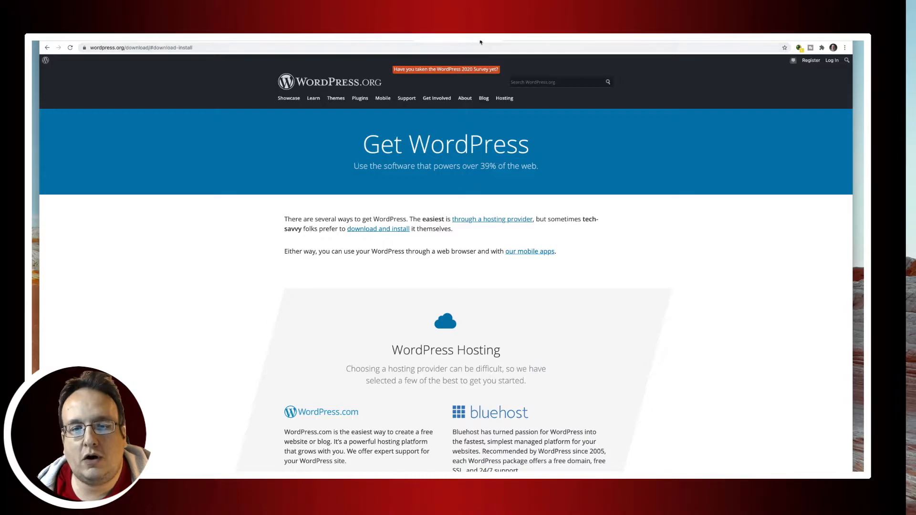
{"action": "scroll", "coordinate": [497, 185], "scroll_direction": "down", "scroll_amount": 6}
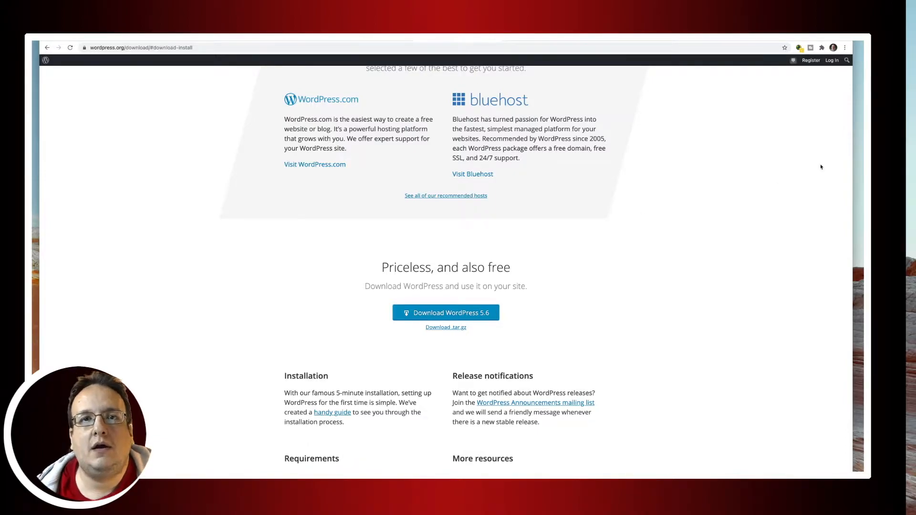
{"action": "key", "text": "super+h"}
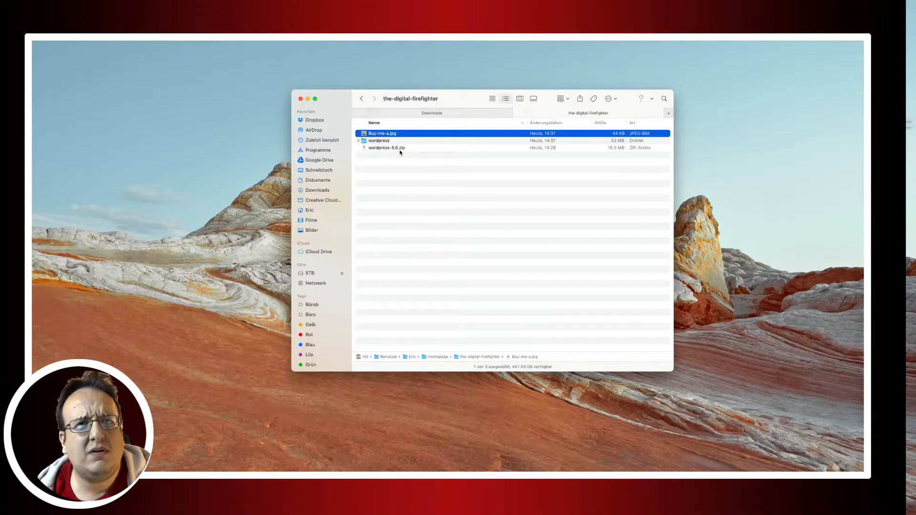
In the extracted wordpress folder, rename wp-config-sample.php to wp-config.php and open it in the code editor.
{"action": "left_click", "coordinate": [397, 149]}
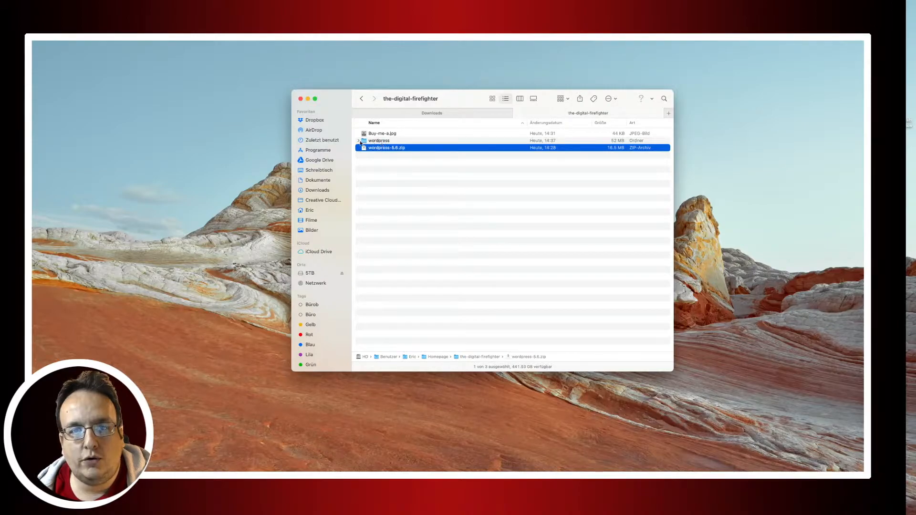
{"action": "double_click", "coordinate": [385, 141]}
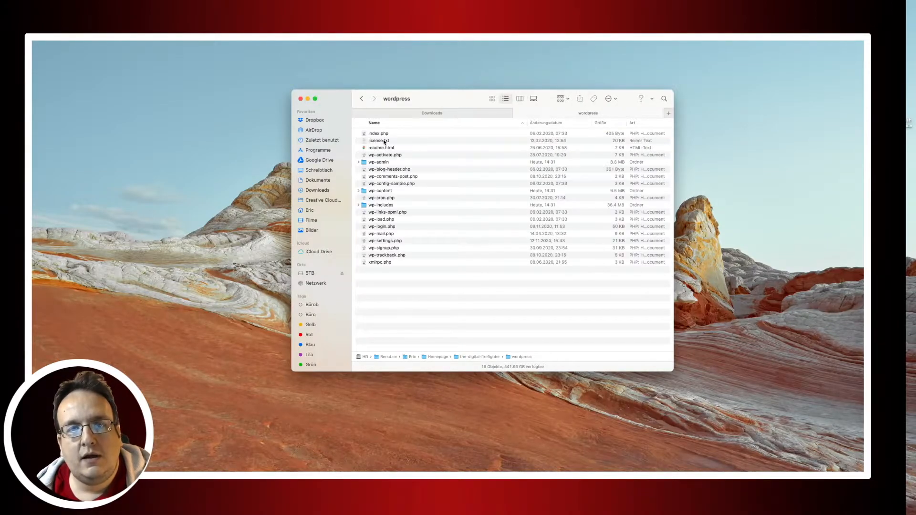
{"action": "left_click", "coordinate": [400, 185]}
{"action": "key", "text": "Return"}
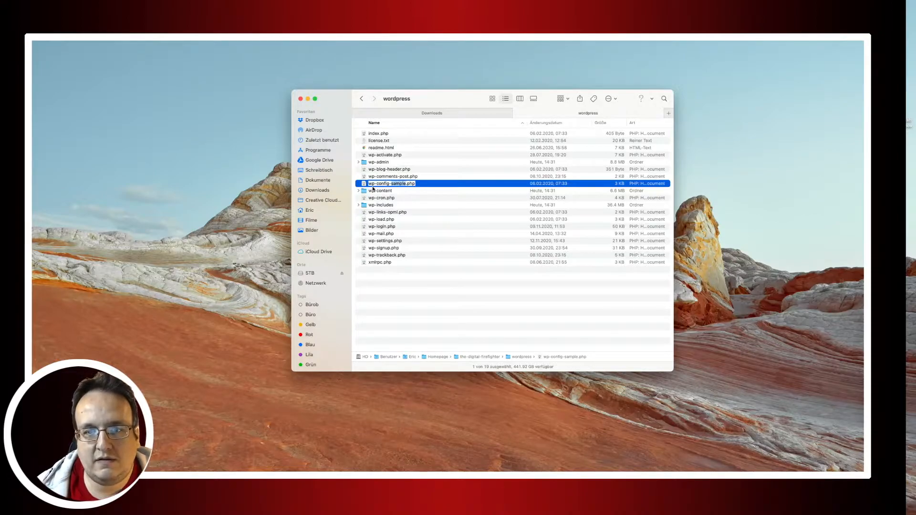
{"action": "key", "text": "Right"}
{"action": "key", "text": "BackSpace"}
{"action": "key", "text": "BackSpace"}
{"action": "key", "text": "BackSpace"}
{"action": "key", "text": "BackSpace"}
{"action": "key", "text": "BackSpace"}
{"action": "key", "text": "BackSpace"}
{"action": "key", "text": "BackSpace"}
{"action": "key", "text": "Return"}
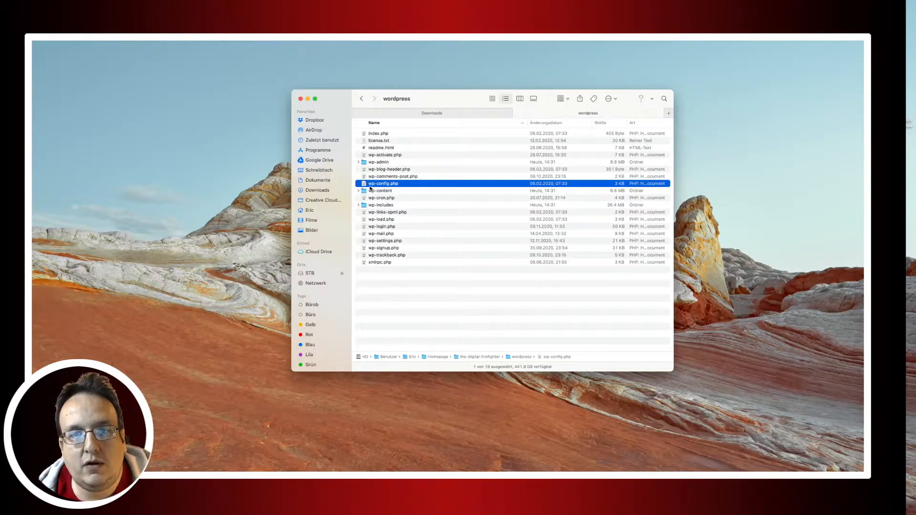
{"action": "right_click", "coordinate": [389, 185]}
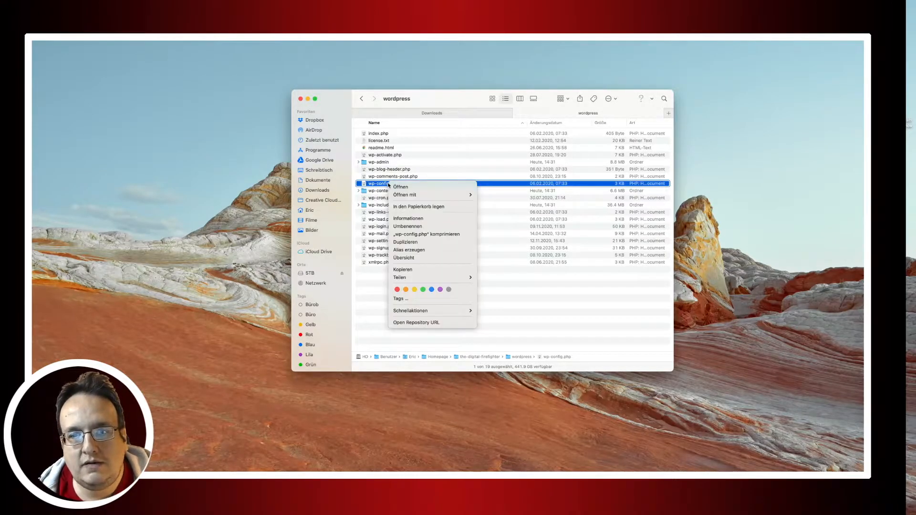
{"action": "left_click", "coordinate": [519, 238]}
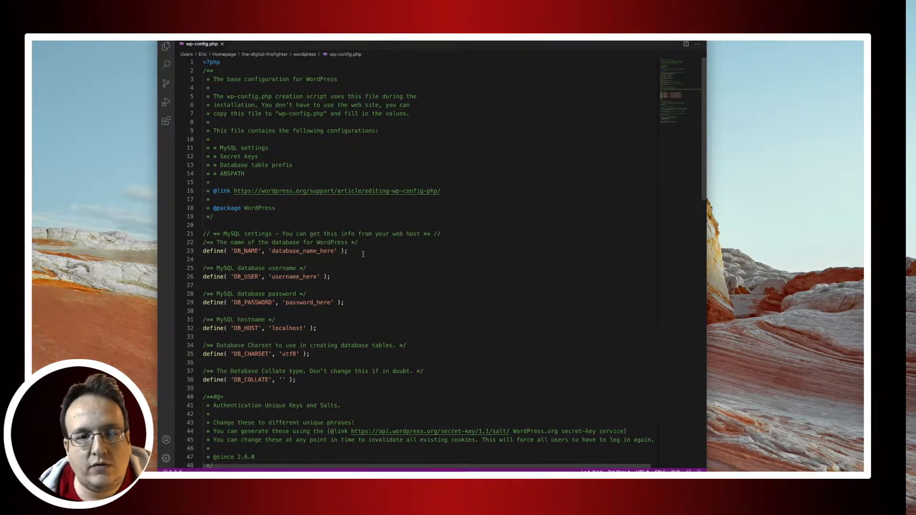
Fill DB_NAME and DB_USER in wp-config.php with the database name and user from the note.
{"action": "key", "text": "ctrl+Right"}
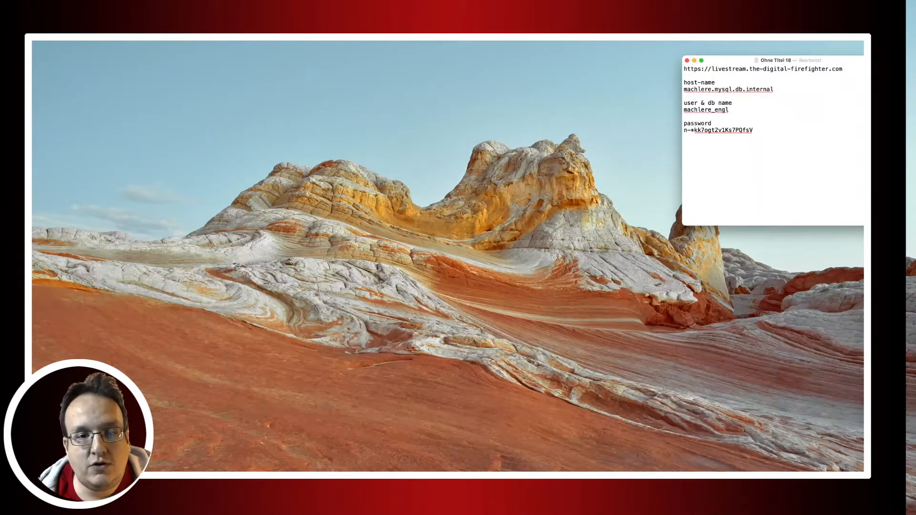
{"action": "key", "text": "ctrl+Left"}
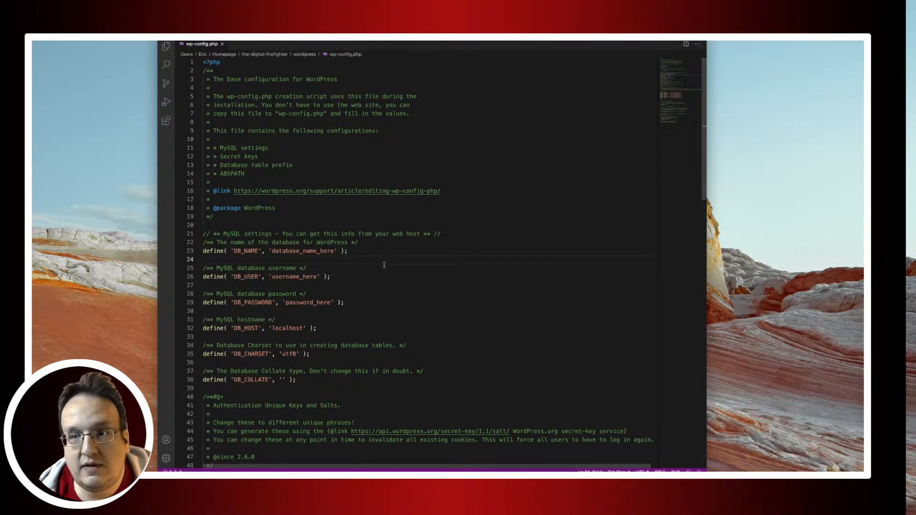
{"action": "key", "text": "ctrl+Right"}
{"action": "left_click_drag", "start_coordinate": [730, 111], "coordinate": [681, 116]}
{"action": "key", "text": "super+c"}
{"action": "key", "text": "ctrl+Left"}
{"action": "double_click", "coordinate": [301, 251]}
{"action": "key", "text": "super+v"}
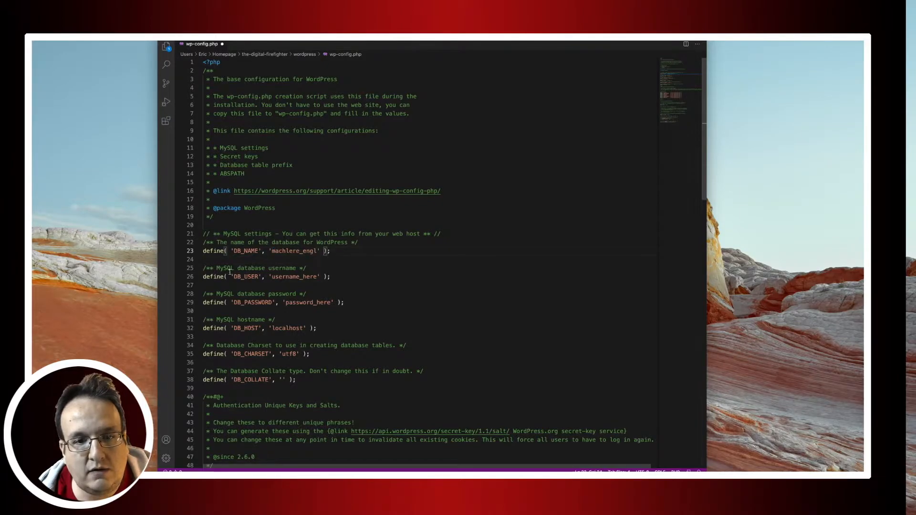
{"action": "double_click", "coordinate": [280, 277]}
{"action": "key", "text": "super+v"}
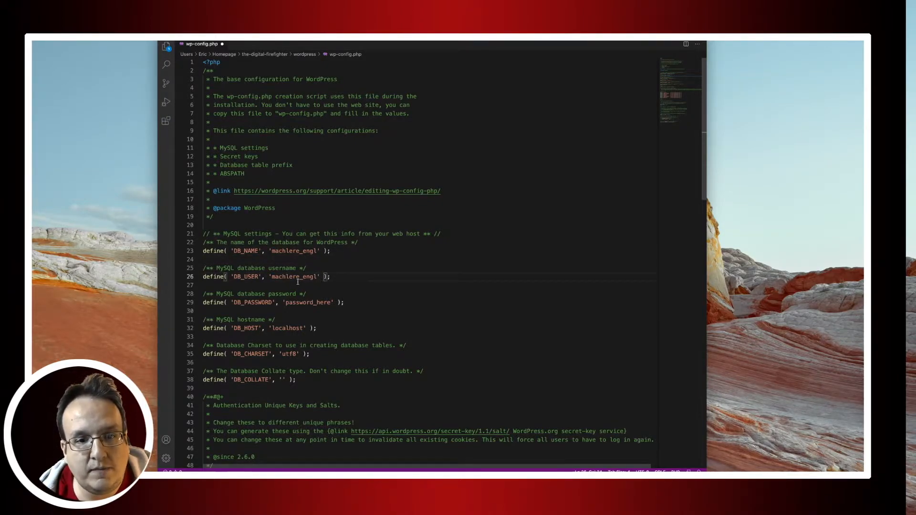
Replace password_here with the database password from the note and select the secret-key generator URL.
{"action": "double_click", "coordinate": [255, 303]}
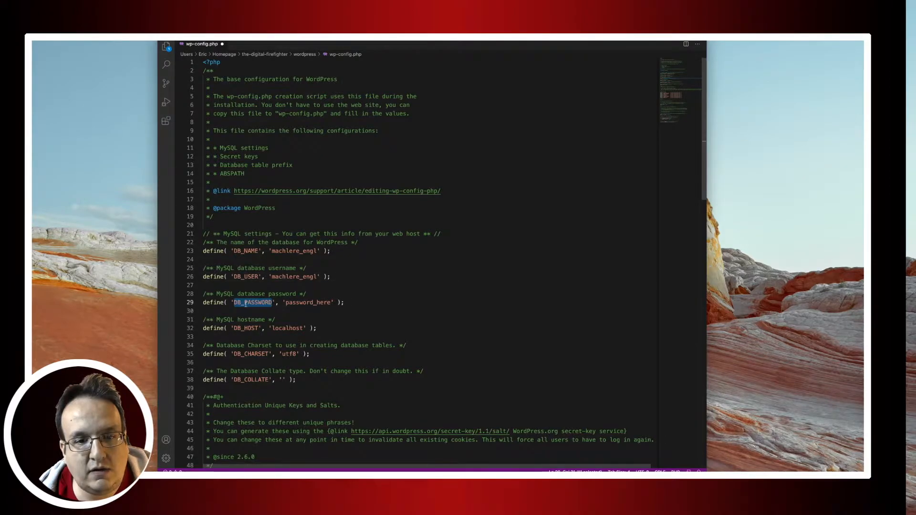
{"action": "key", "text": "super+Tab"}
{"action": "left_click_drag", "start_coordinate": [753, 130], "coordinate": [683, 130]}
{"action": "key", "text": "super+Tab"}
{"action": "left_click_drag", "start_coordinate": [331, 303], "coordinate": [286, 303]}
{"action": "key", "text": "super+v"}
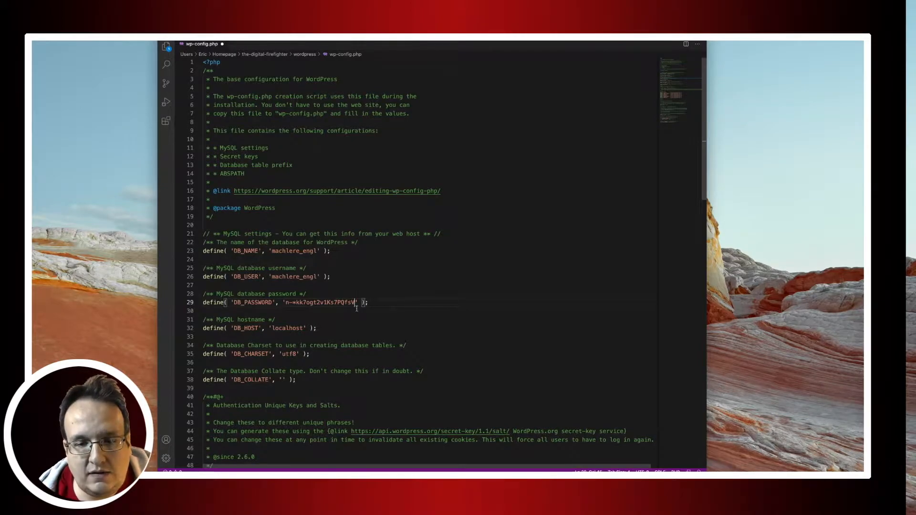
{"action": "scroll", "coordinate": [356, 308], "scroll_direction": "down", "scroll_amount": 8}
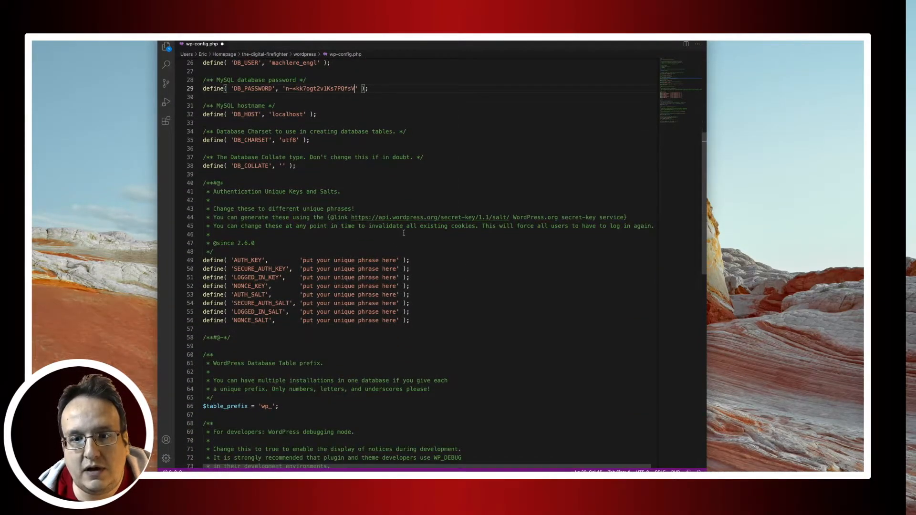
{"action": "left_click_drag", "start_coordinate": [510, 217], "coordinate": [351, 218]}
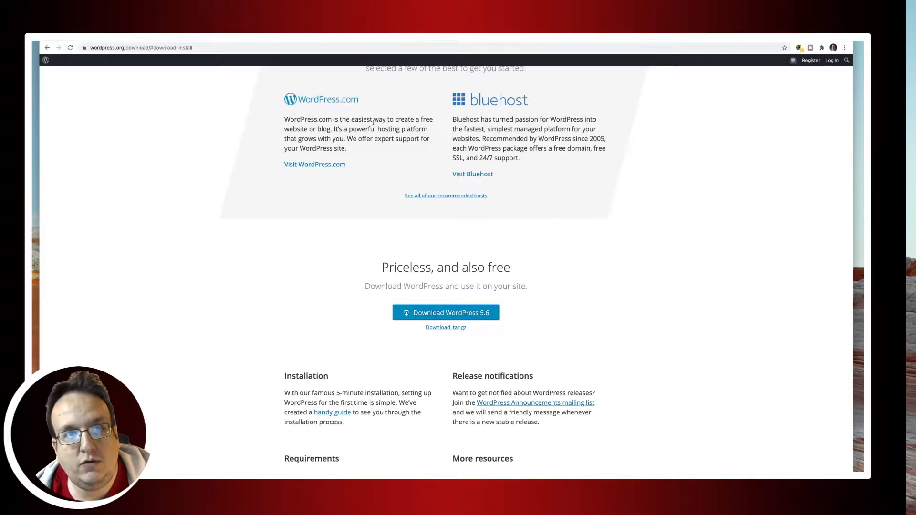
Generate fresh keys and salts from the WordPress salt API and paste them over lines 49–56.
{"action": "key", "text": "super+t"}
{"action": "key", "text": "super+v"}
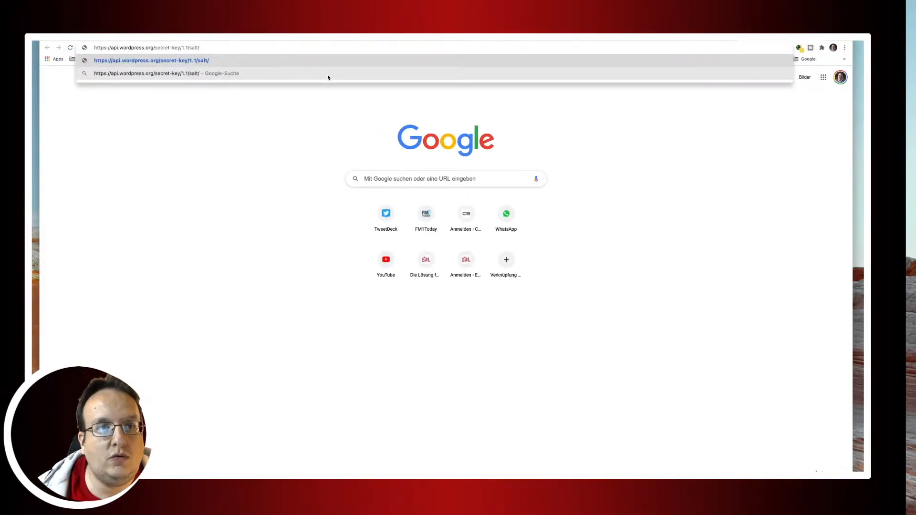
{"action": "key", "text": "Return"}
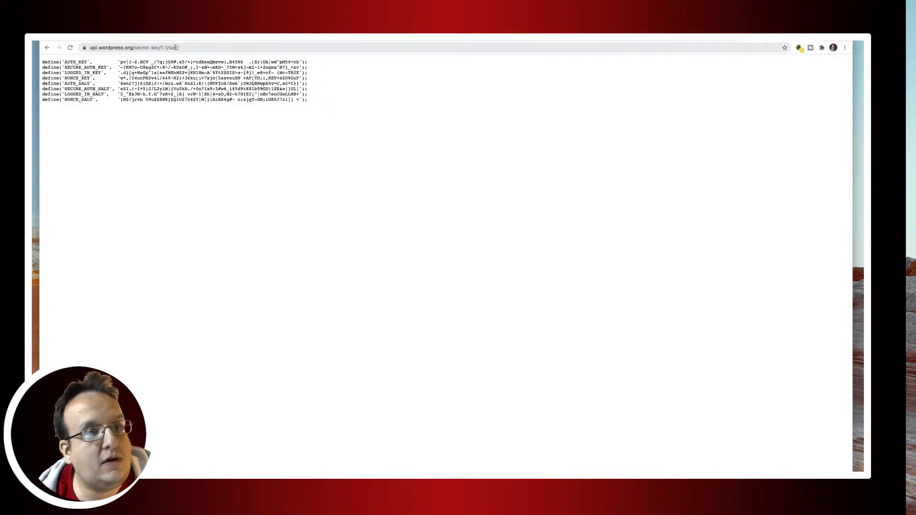
{"action": "left_click", "coordinate": [70, 47]}
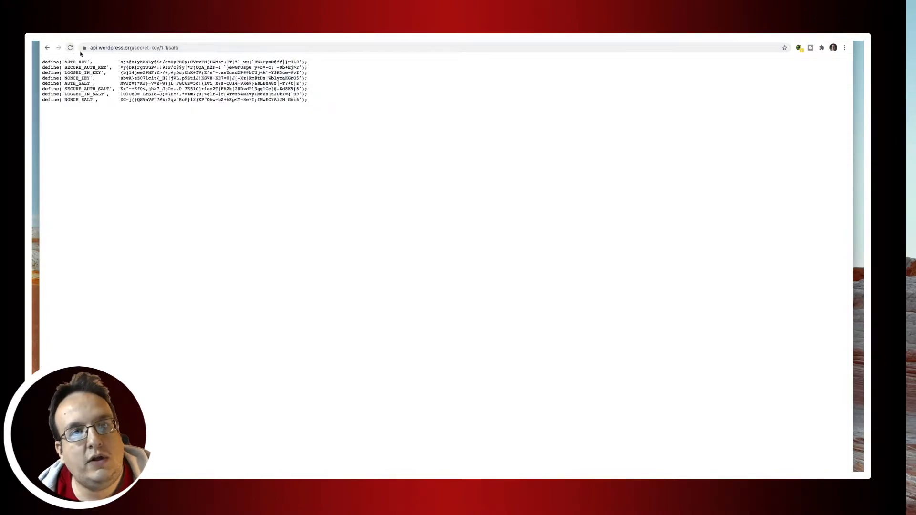
{"action": "left_click_drag", "start_coordinate": [313, 101], "coordinate": [40, 61]}
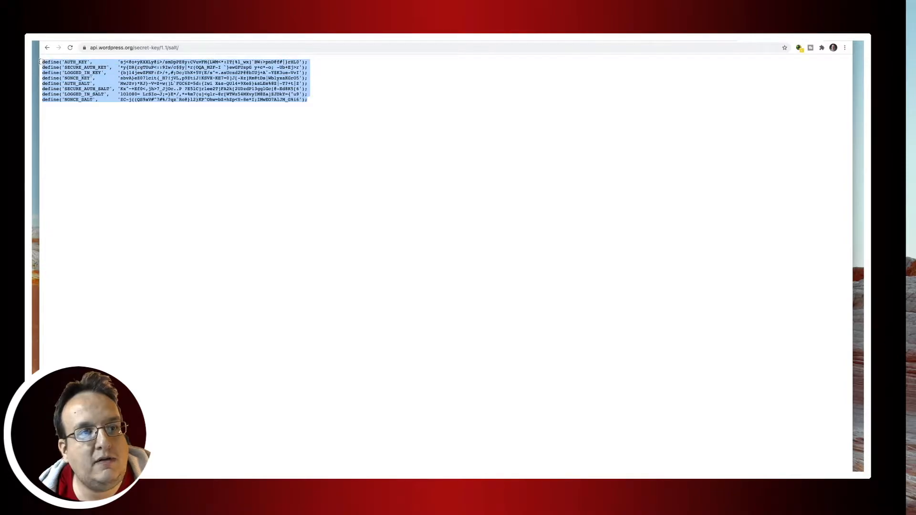
{"action": "key", "text": "super+m"}
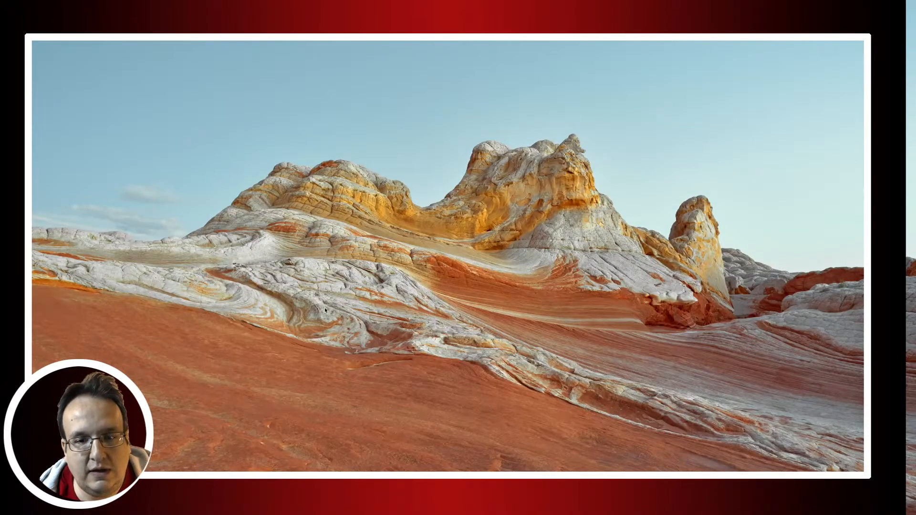
{"action": "key", "text": "super+Tab"}
{"action": "left_click_drag", "start_coordinate": [359, 312], "coordinate": [202, 260]}
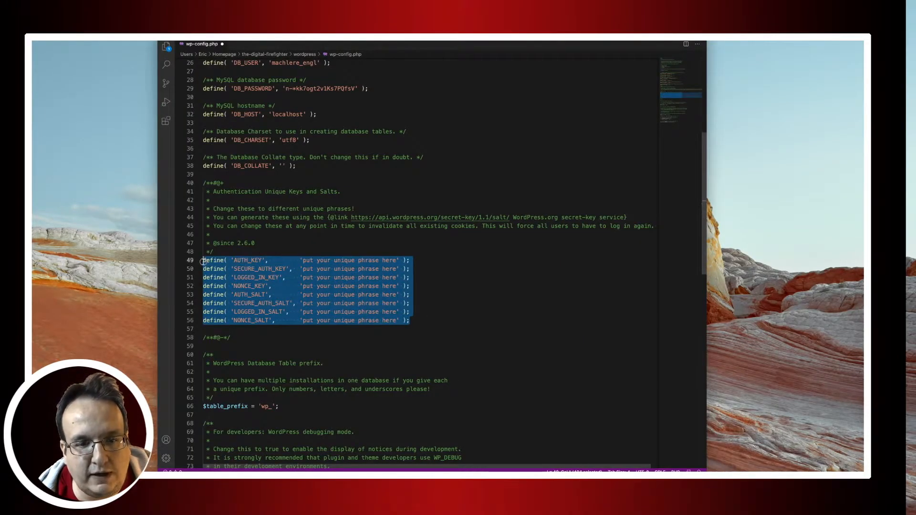
{"action": "key", "text": "super+v"}
Change the table prefix from wp_ to live_ and save wp-config.php.
{"action": "scroll", "coordinate": [318, 290], "scroll_direction": "down", "scroll_amount": 5}
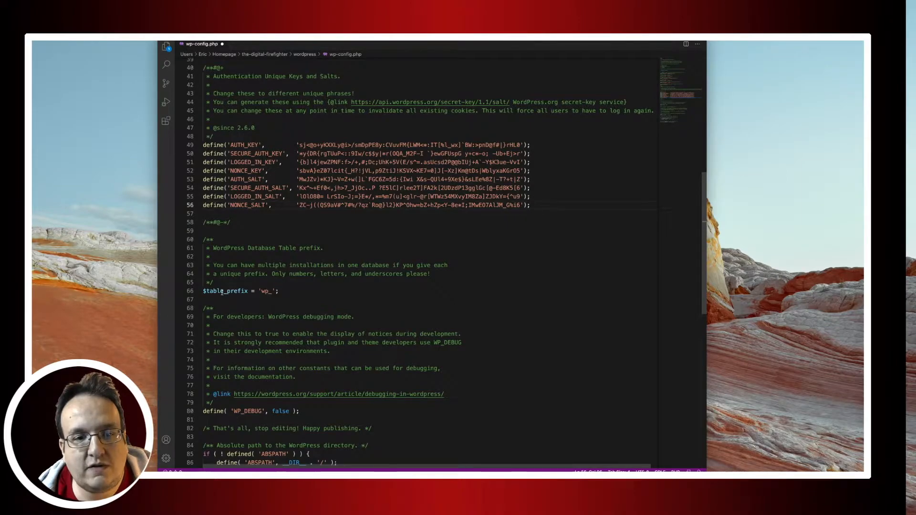
{"action": "left_click", "coordinate": [268, 292]}
{"action": "left_click_drag", "start_coordinate": [268, 292], "coordinate": [261, 292]}
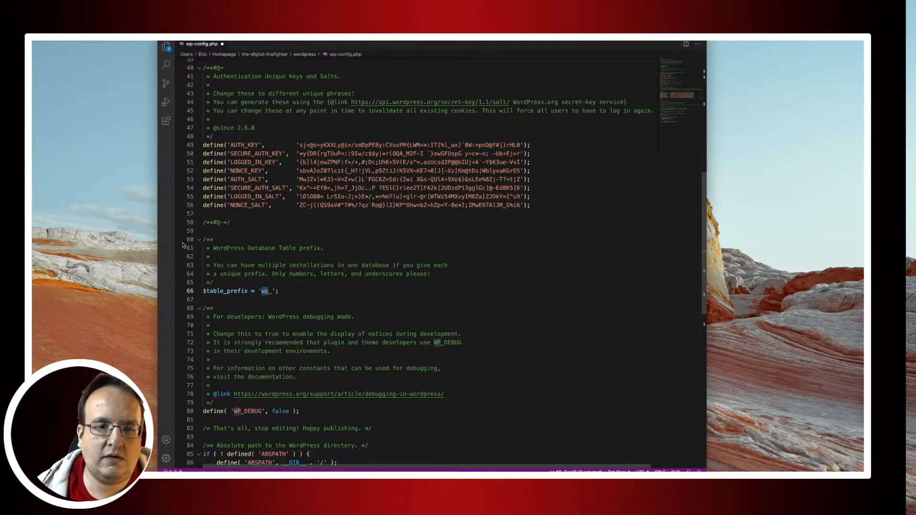
{"action": "type", "text": "live"}
{"action": "key", "text": "super+s"}
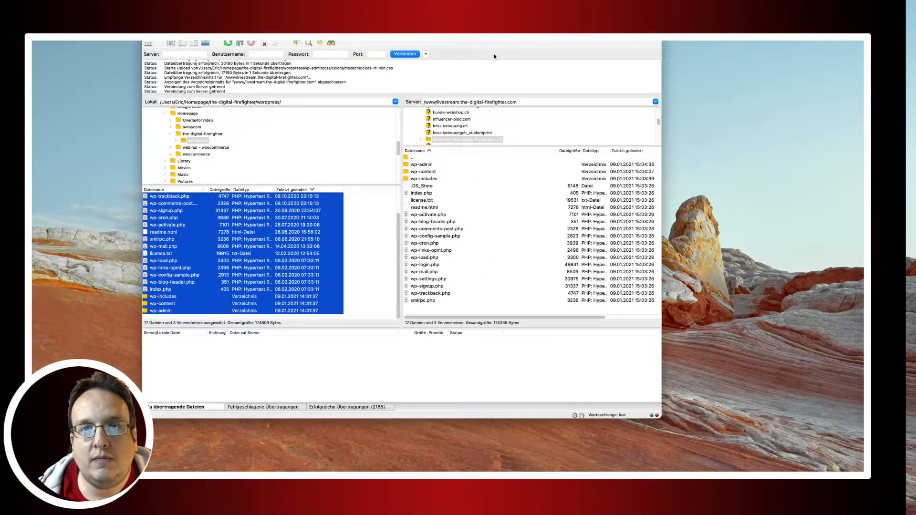
Refresh FileZilla's local pane and drag wp-config.php into the livestream site's remote folder.
{"action": "left_click_drag", "start_coordinate": [505, 42], "coordinate": [487, 42]}
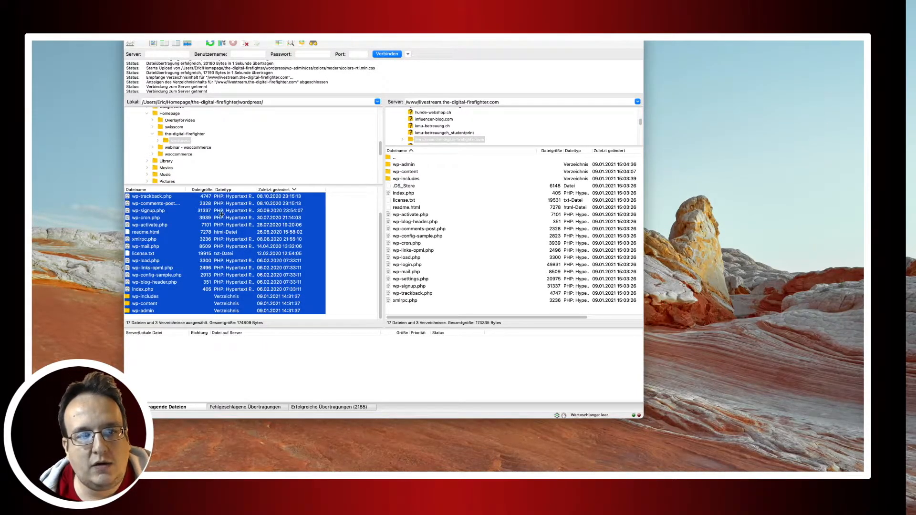
{"action": "scroll", "coordinate": [224, 210], "scroll_direction": "up", "scroll_amount": 2}
{"action": "left_click", "coordinate": [211, 43]}
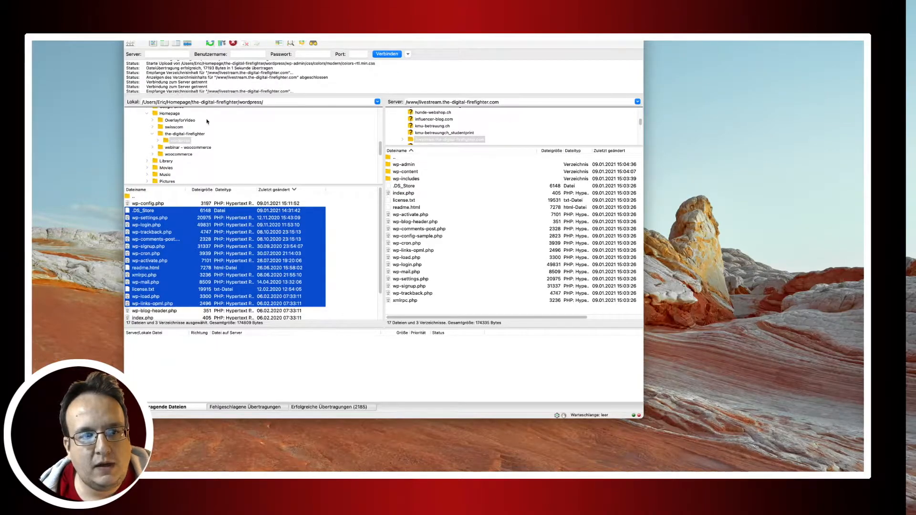
{"action": "scroll", "coordinate": [191, 281], "scroll_direction": "down", "scroll_amount": 2}
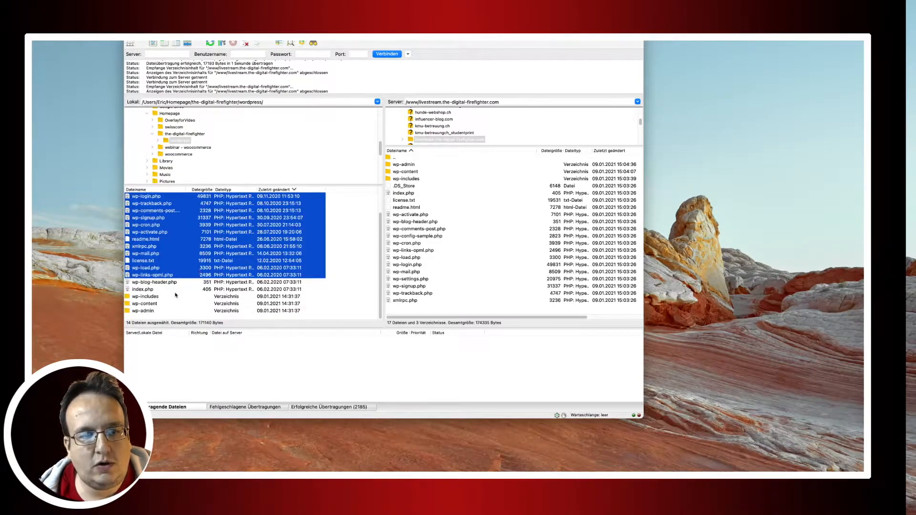
{"action": "left_click", "coordinate": [156, 311]}
{"action": "scroll", "coordinate": [158, 286], "scroll_direction": "up", "scroll_amount": 2}
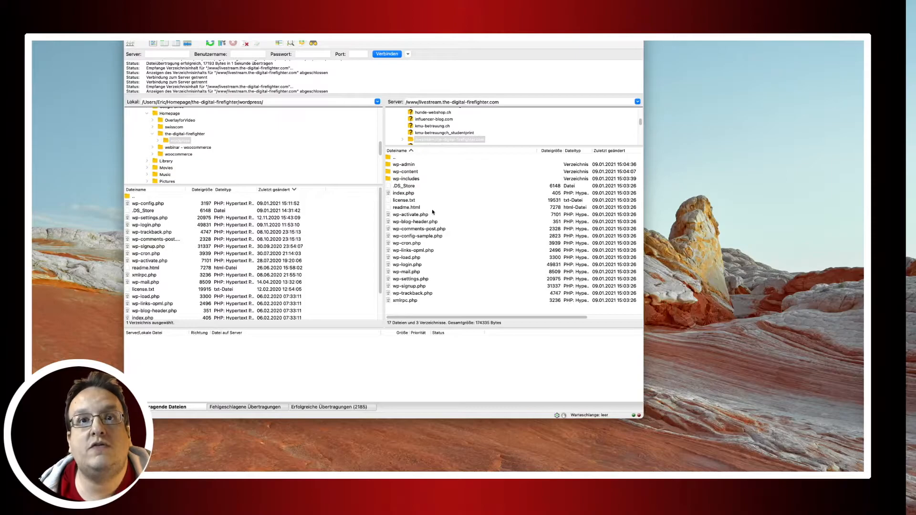
{"action": "left_click", "coordinate": [152, 203]}
{"action": "left_click_drag", "start_coordinate": [152, 204], "coordinate": [415, 230]}
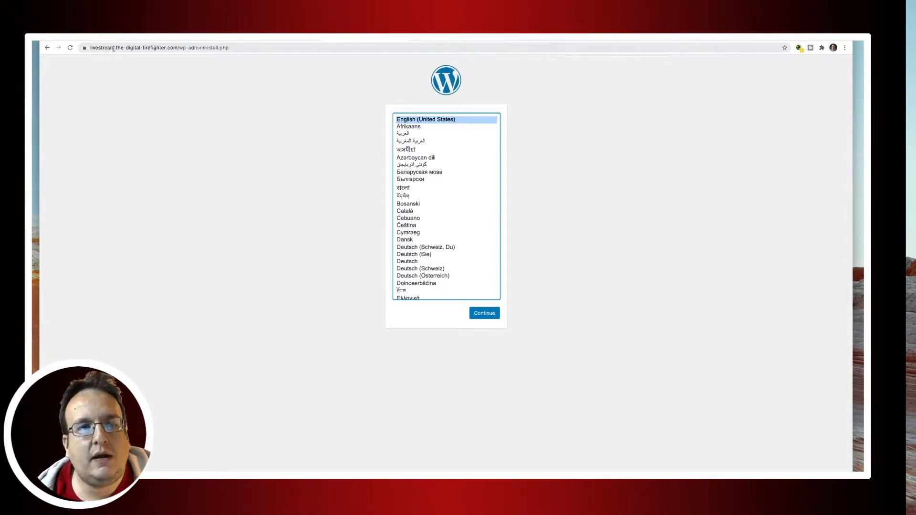
Reload the installer and continue with English (United States) as the language.
{"action": "left_click", "coordinate": [249, 50]}
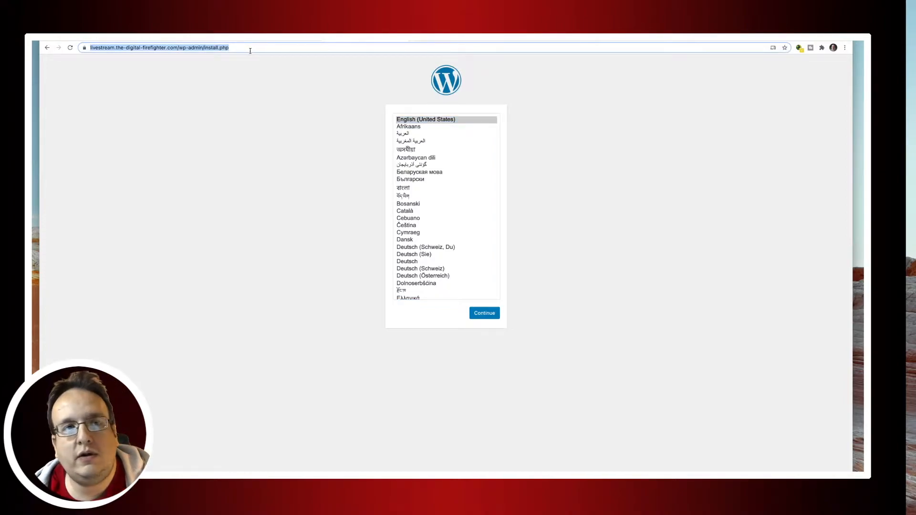
{"action": "left_click", "coordinate": [70, 47]}
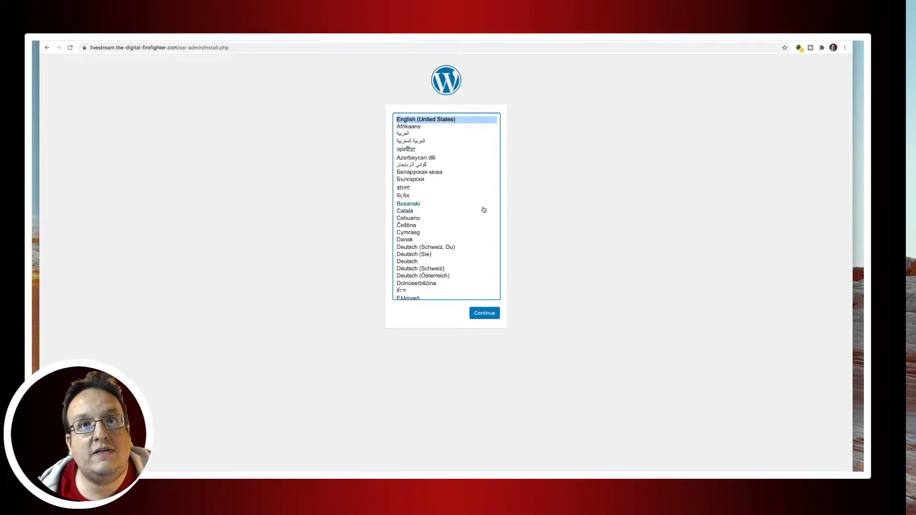
{"action": "scroll", "coordinate": [485, 208], "scroll_direction": "down", "scroll_amount": 1}
{"action": "scroll", "coordinate": [484, 209], "scroll_direction": "down", "scroll_amount": 15}
{"action": "scroll", "coordinate": [482, 206], "scroll_direction": "up", "scroll_amount": 15}
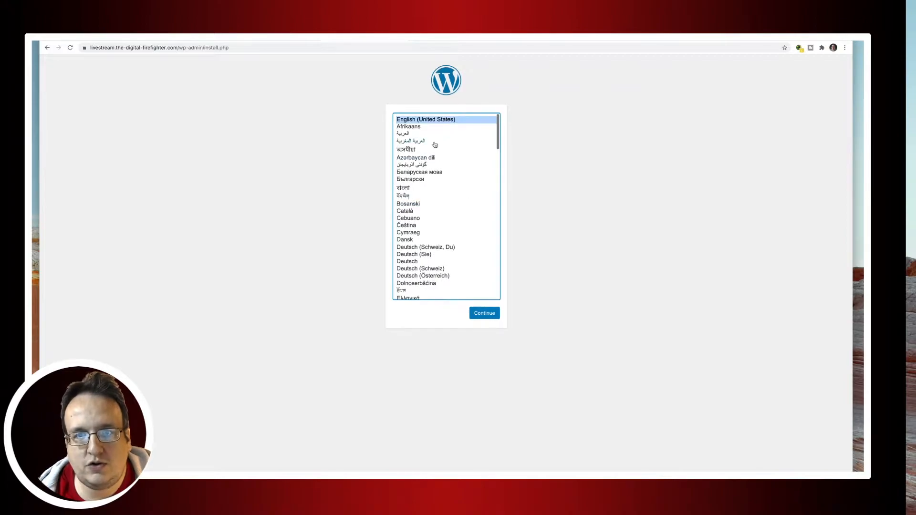
{"action": "left_click", "coordinate": [484, 313]}
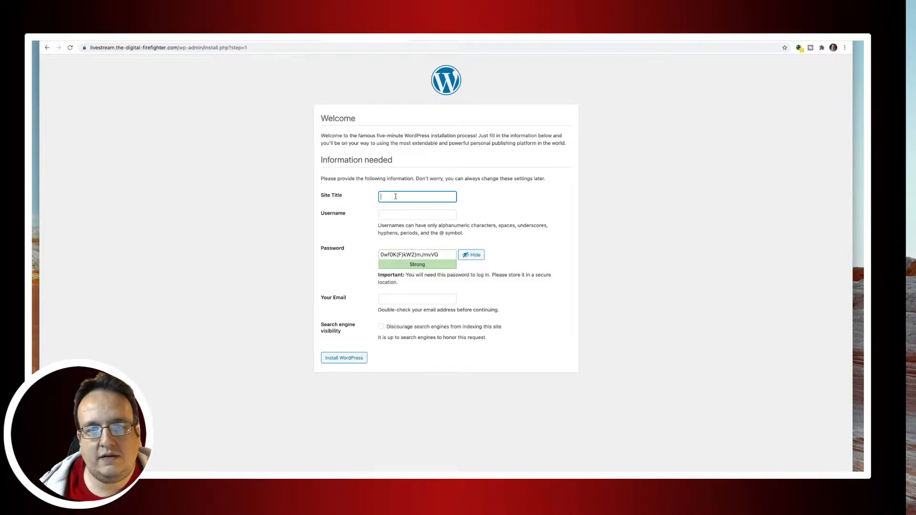
Enter site title 'Livestream', an admin username and a weak password, confirming its use.
{"action": "type", "text": "Livestream"}
{"action": "key", "text": "Tab"}
{"action": "type", "text": "Eric"}
{"action": "key", "text": "Tab"}
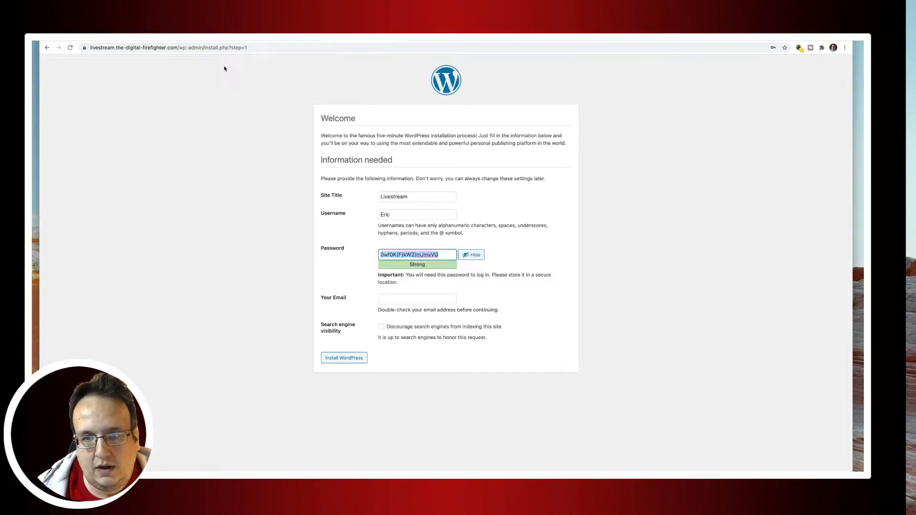
{"action": "double_click", "coordinate": [427, 254]}
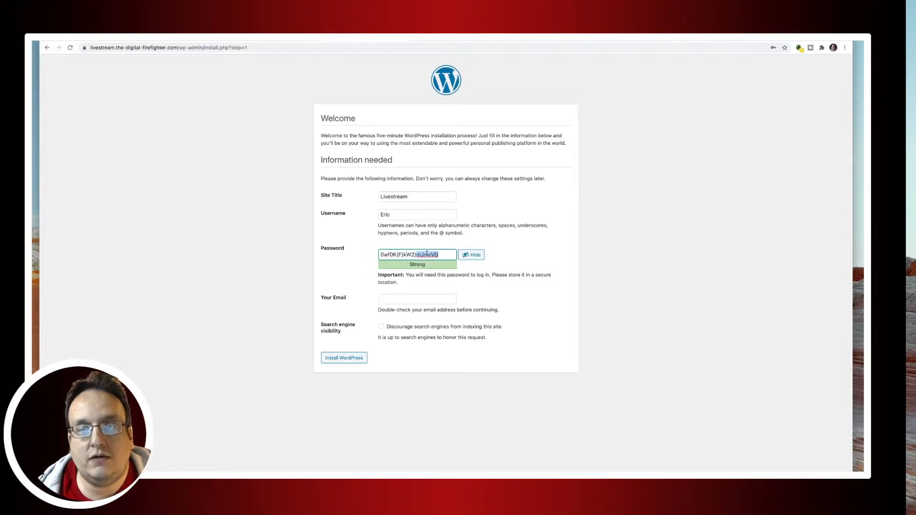
{"action": "triple_click", "coordinate": [426, 254]}
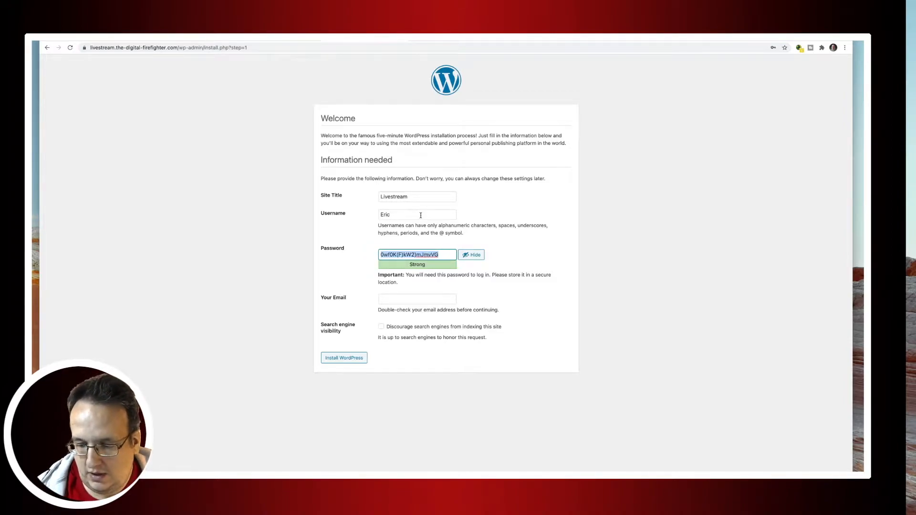
{"action": "type", "text": "123456"}
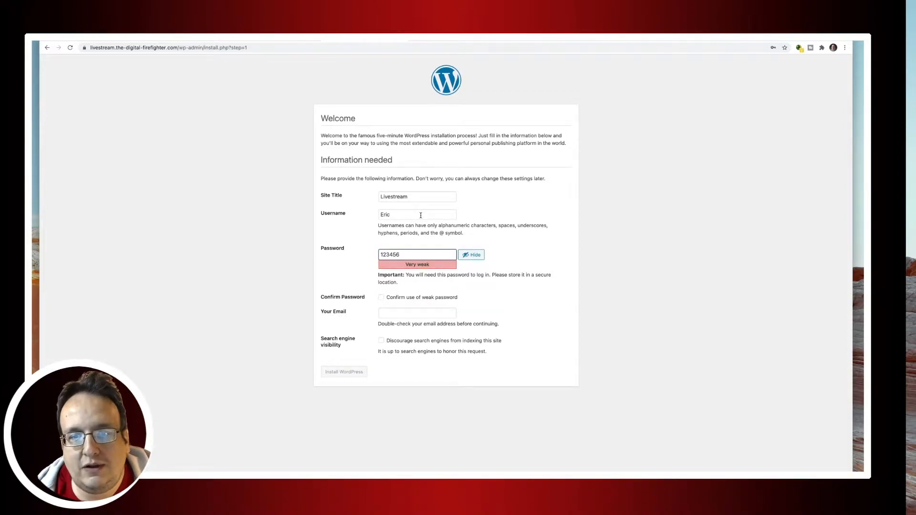
{"action": "left_click", "coordinate": [407, 301]}
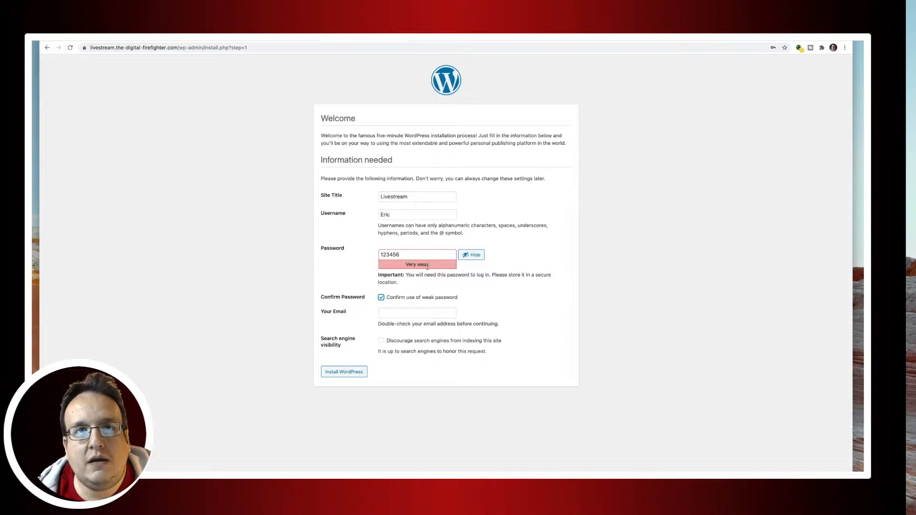
{"action": "left_click", "coordinate": [381, 298]}
{"action": "left_click", "coordinate": [381, 298]}
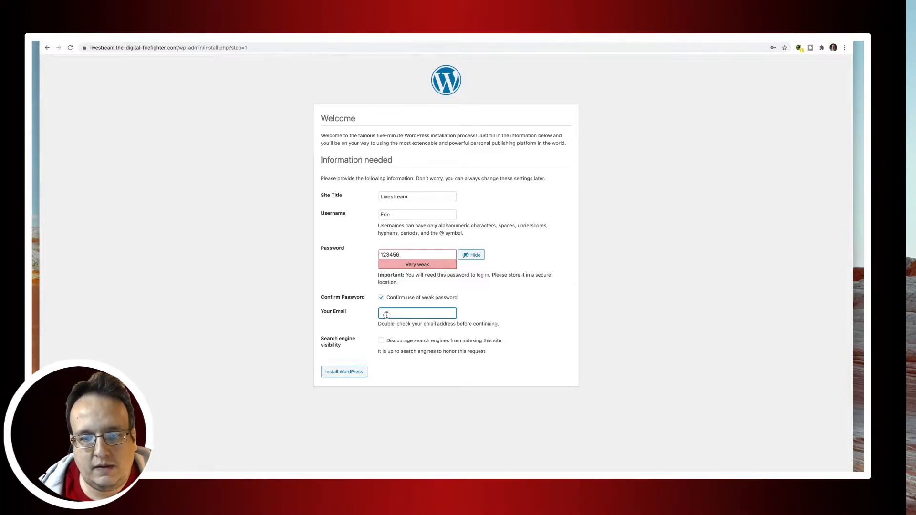
Enter the admin e-mail address, discourage search engine indexing, and install WordPress.
{"action": "left_click", "coordinate": [387, 315]}
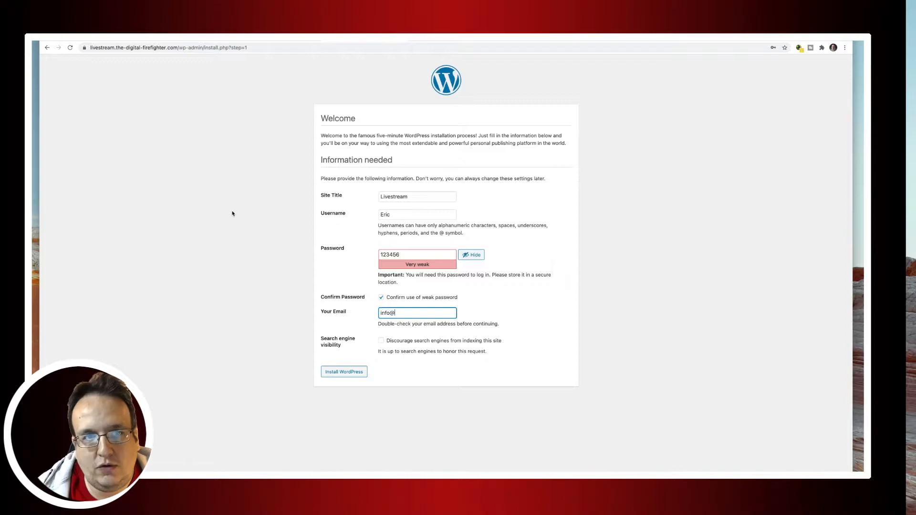
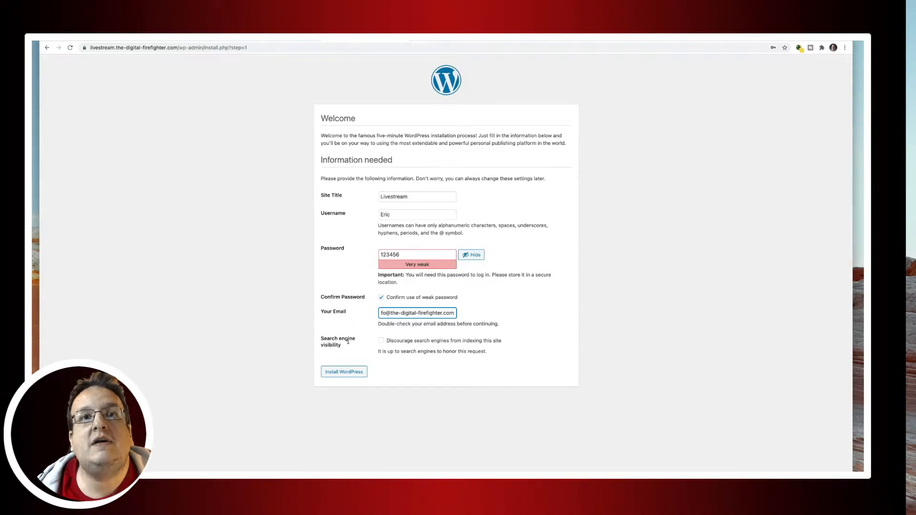
{"action": "left_click", "coordinate": [383, 344]}
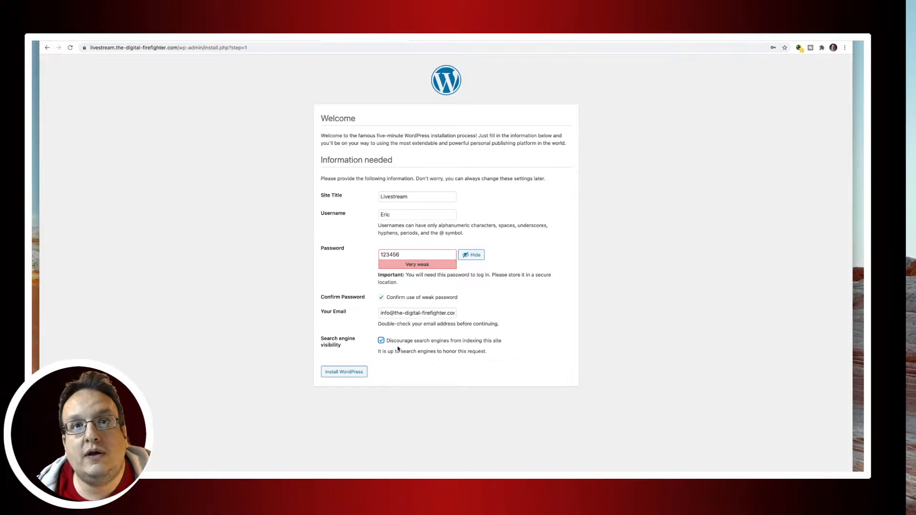
{"action": "left_click", "coordinate": [355, 371]}
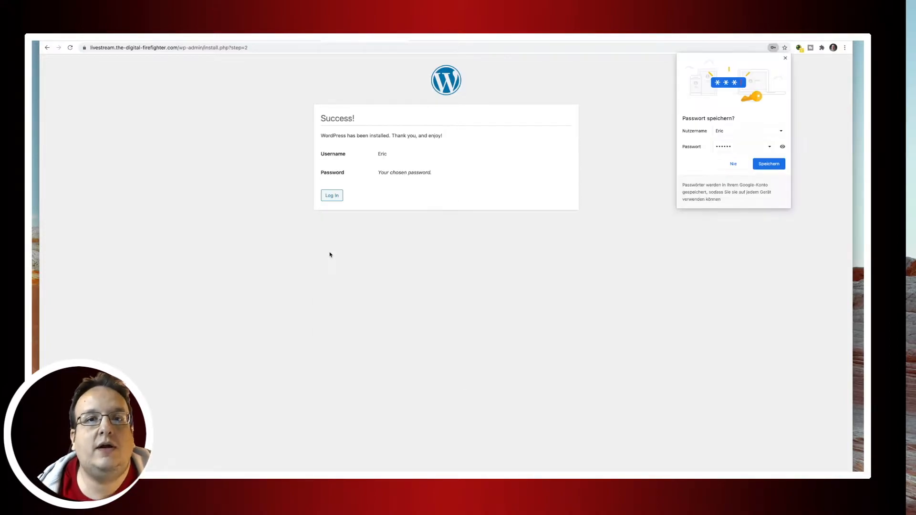
Log in to the Livestream site with the new admin username and password.
{"action": "left_click", "coordinate": [332, 196]}
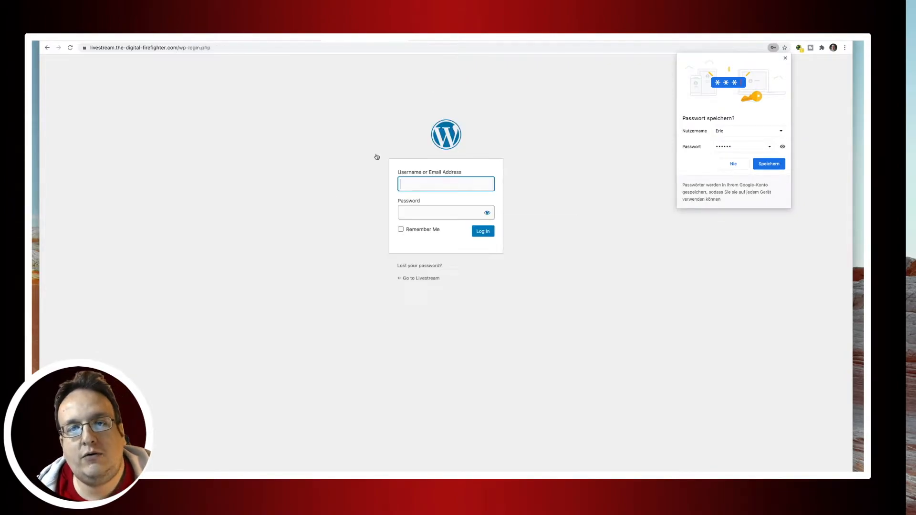
{"action": "type", "text": "Eric"}
{"action": "key", "text": "Tab"}
{"action": "type", "text": "••••••"}
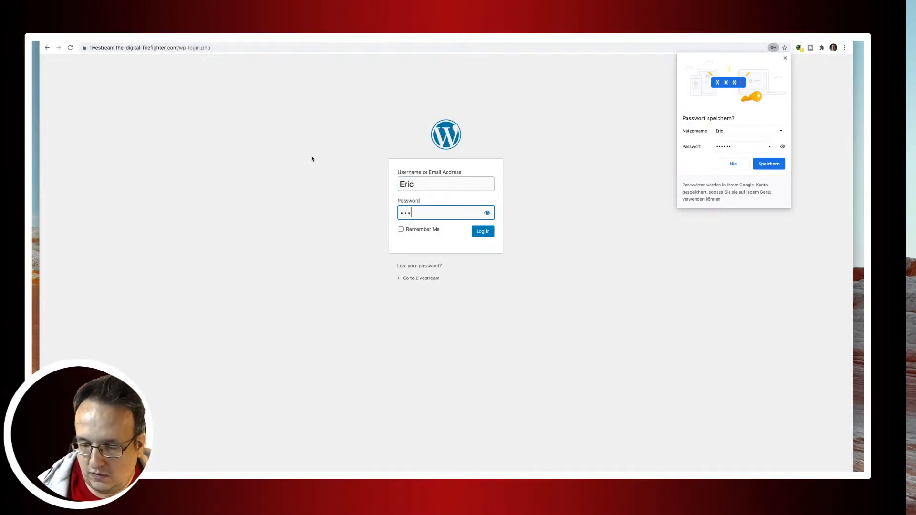
{"action": "left_click", "coordinate": [487, 213]}
{"action": "left_click", "coordinate": [483, 232]}
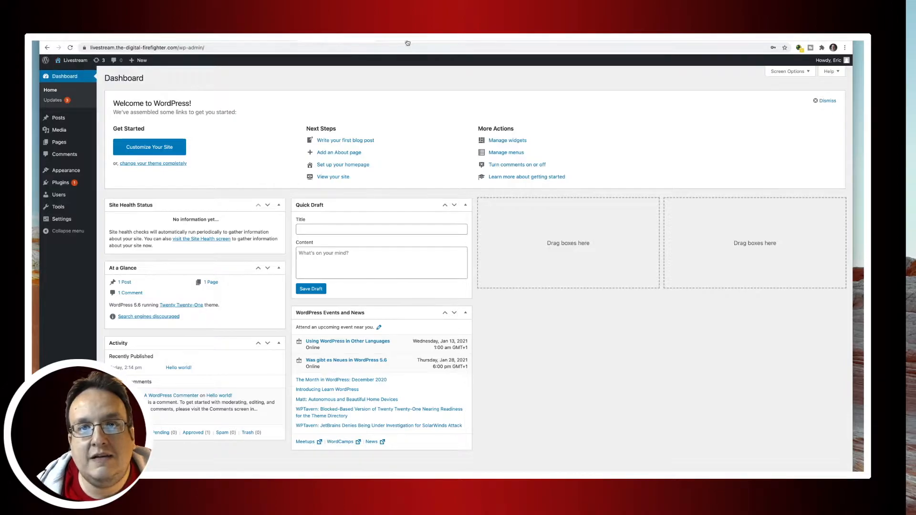
Update the active Twenty Twenty-One theme from Appearance > Themes.
{"action": "left_click", "coordinate": [335, 41]}
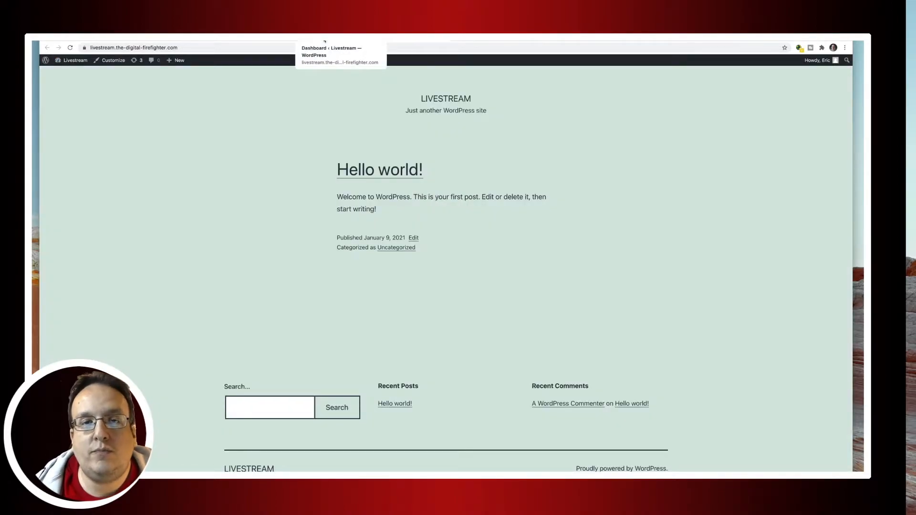
{"action": "left_click", "coordinate": [324, 42]}
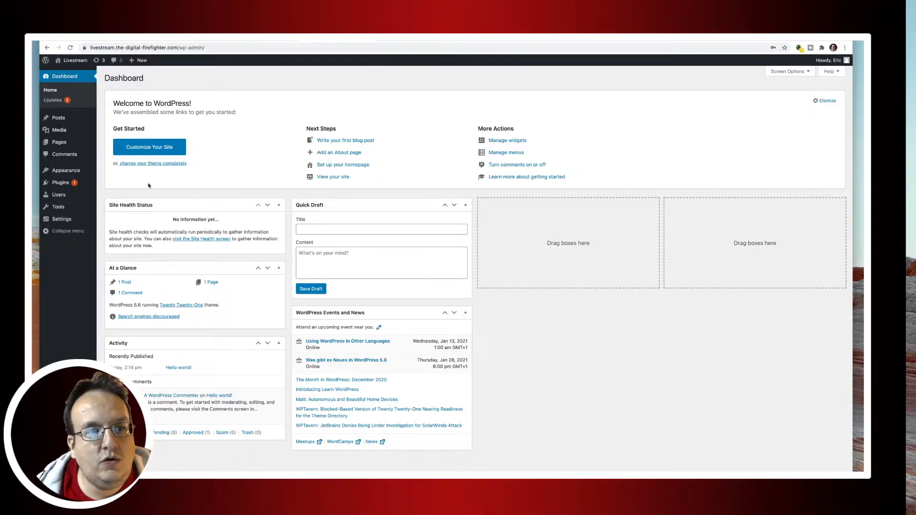
{"action": "mouse_move", "coordinate": [83, 172]}
{"action": "left_click", "coordinate": [121, 171]}
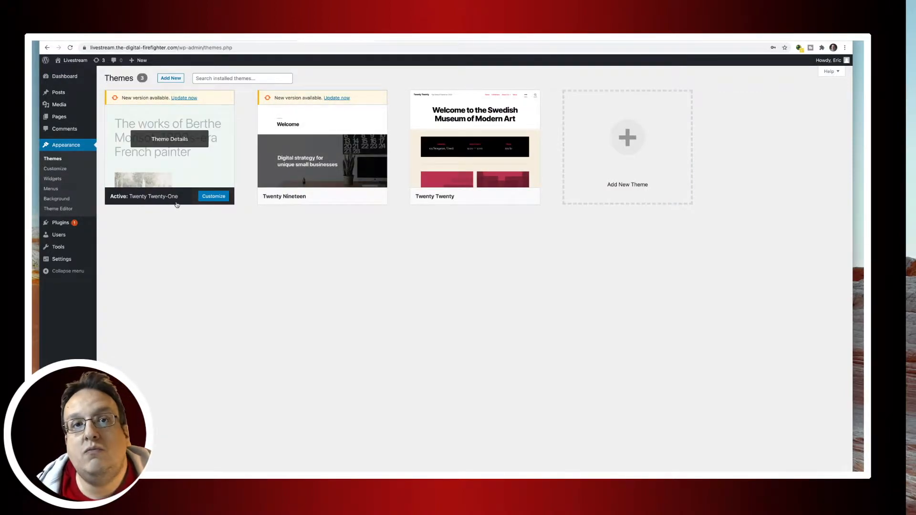
{"action": "left_click", "coordinate": [186, 98]}
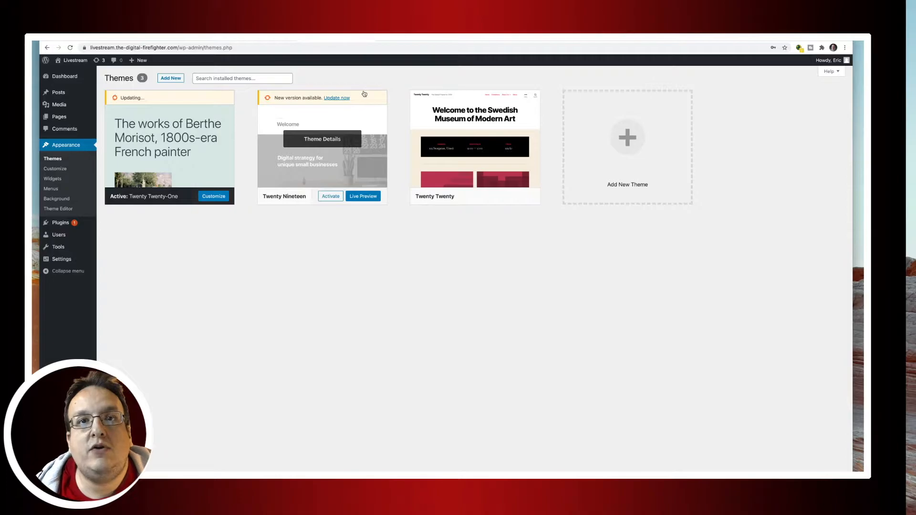
{"action": "left_click", "coordinate": [565, 42]}
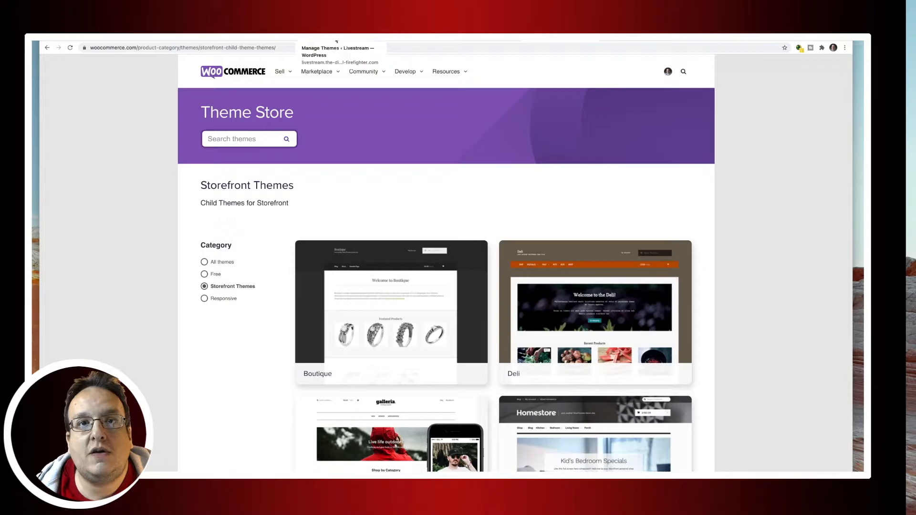
{"action": "left_click", "coordinate": [332, 43]}
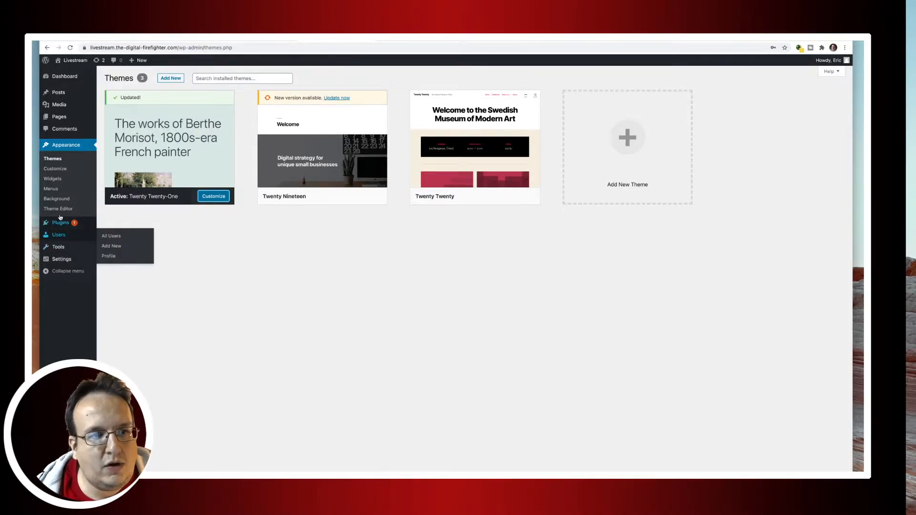
Search the theme directory for 'storefront', then install and activate Storefront.
{"action": "left_click", "coordinate": [177, 79]}
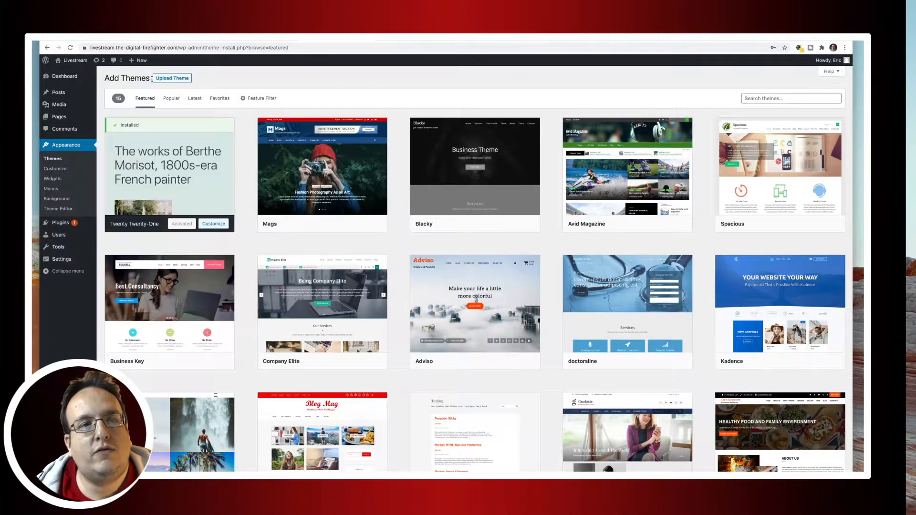
{"action": "left_click", "coordinate": [793, 100]}
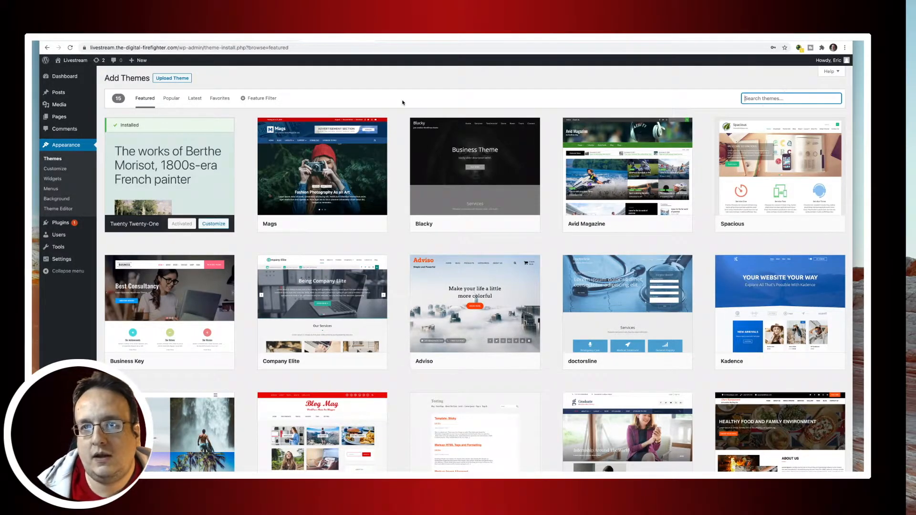
{"action": "type", "text": "storefront"}
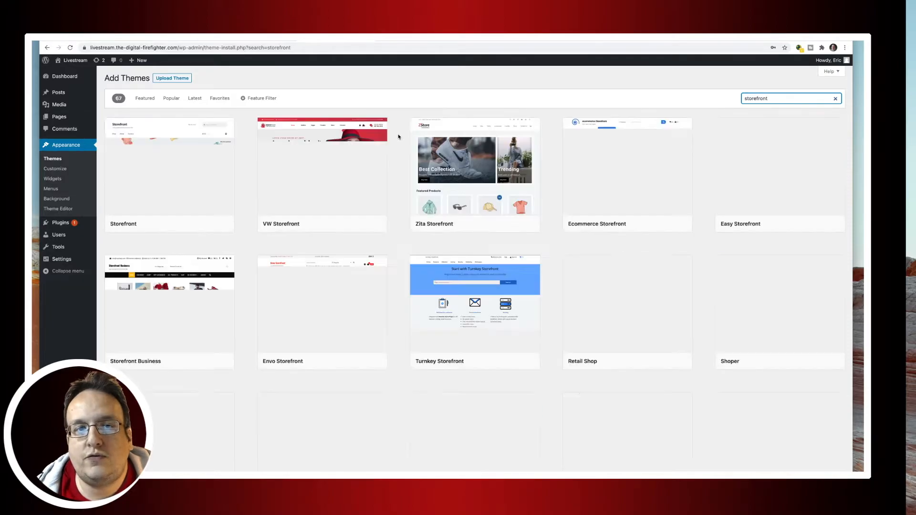
{"action": "mouse_move", "coordinate": [172, 189]}
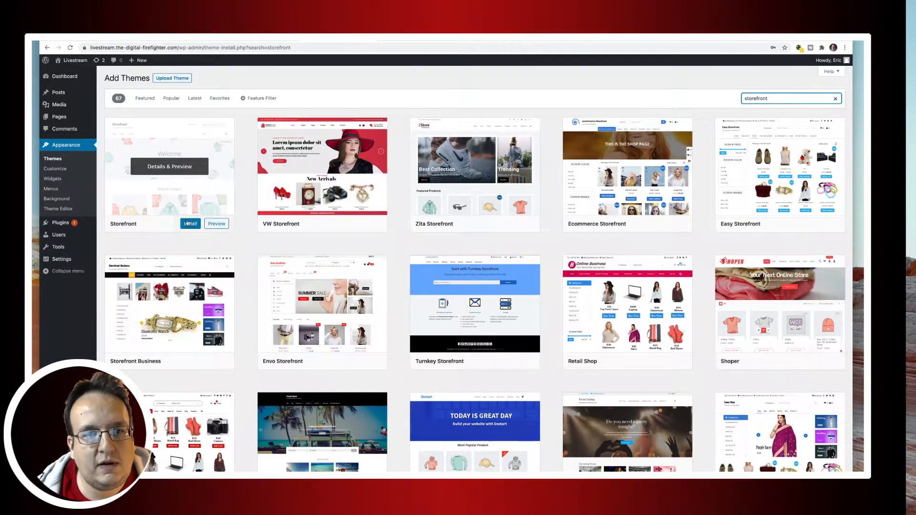
{"action": "left_click", "coordinate": [188, 223]}
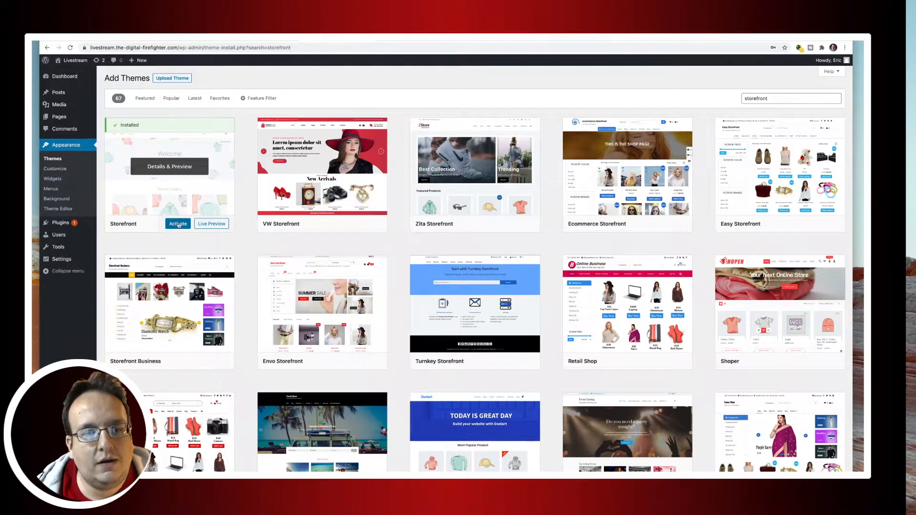
{"action": "left_click", "coordinate": [177, 225]}
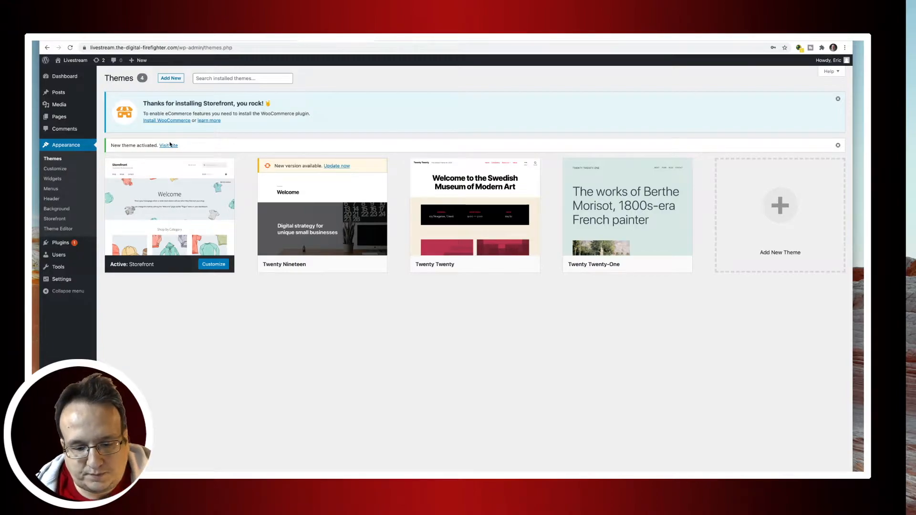
Reload the Livestream front page to confirm the Storefront layout, then return to Themes.
{"action": "left_click", "coordinate": [56, 159]}
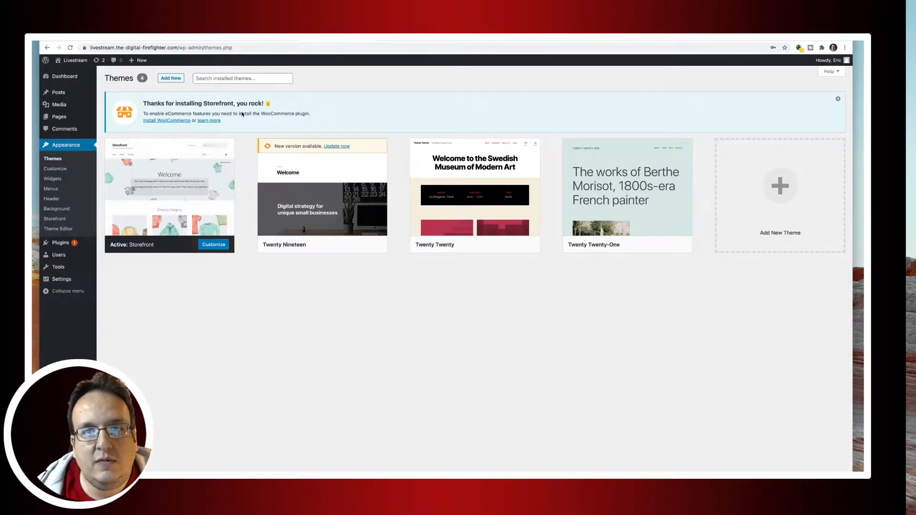
{"action": "left_click", "coordinate": [390, 43]}
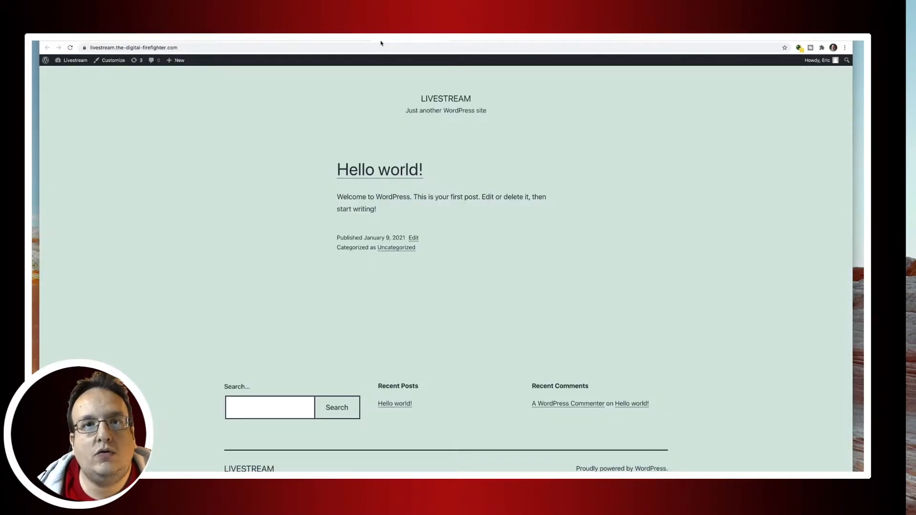
{"action": "left_click", "coordinate": [70, 48]}
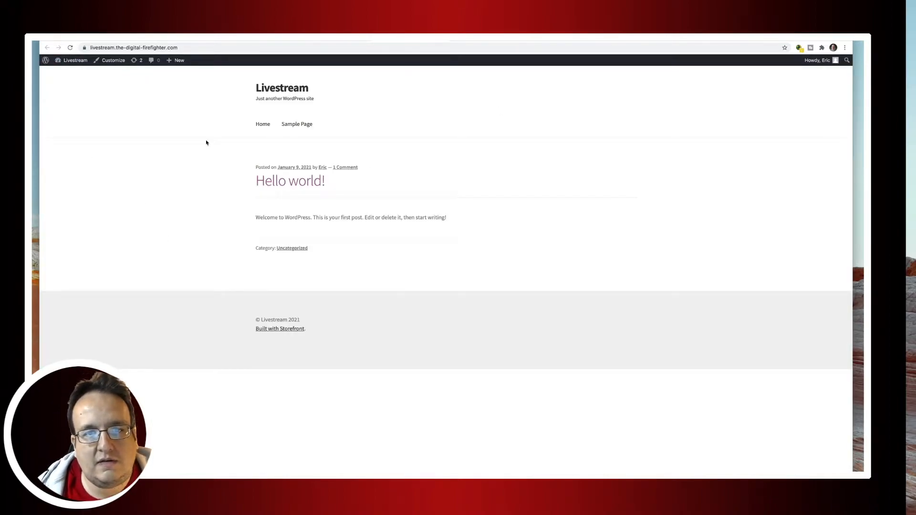
{"action": "left_click", "coordinate": [345, 40]}
{"action": "mouse_move", "coordinate": [165, 194]}
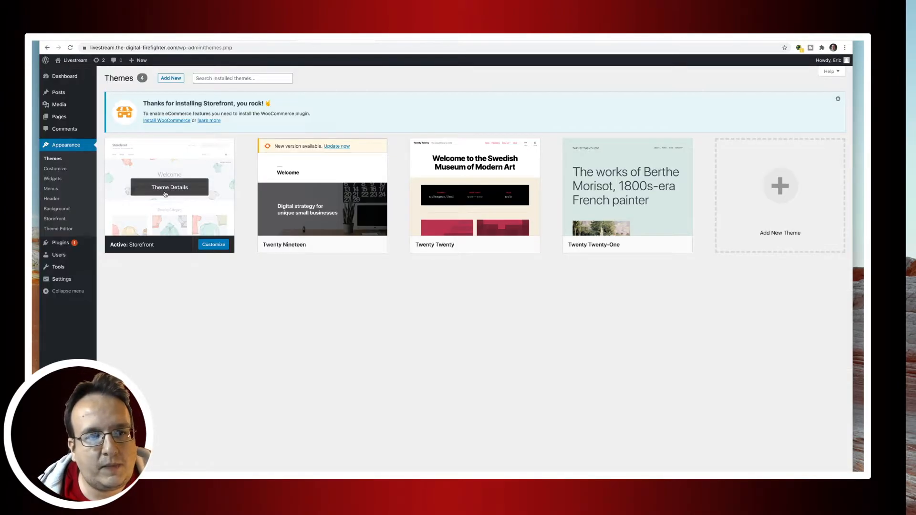
Look over the Appearance > Storefront welcome page, then go to Installed Plugins.
{"action": "left_click", "coordinate": [62, 220]}
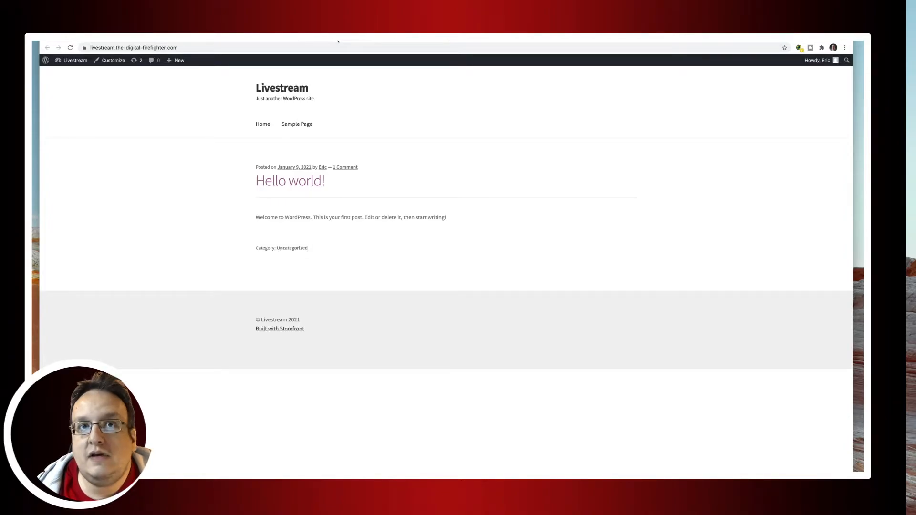
{"action": "left_click", "coordinate": [338, 42]}
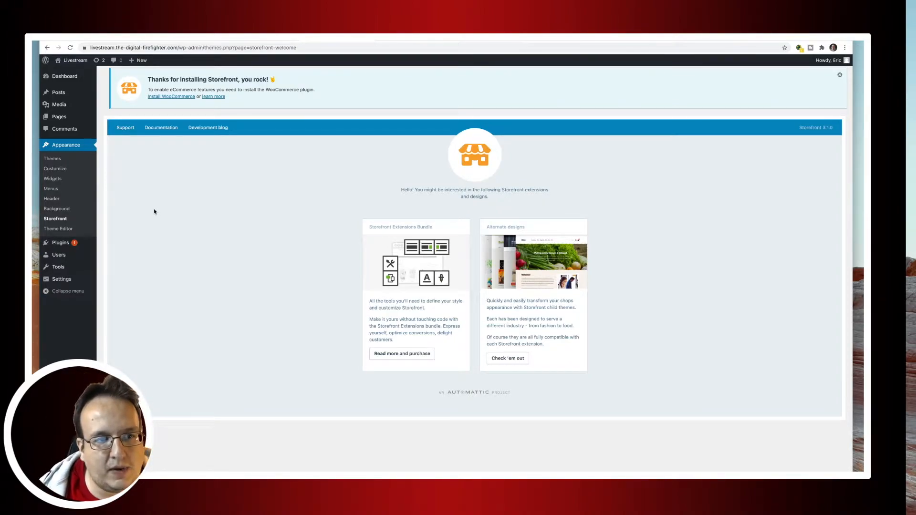
{"action": "mouse_move", "coordinate": [59, 244]}
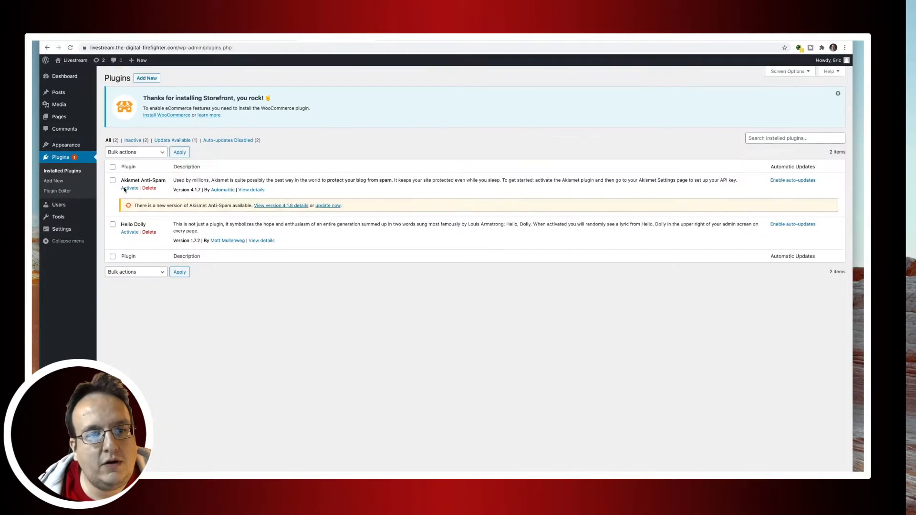
Search the plugin directory for 'woocommerce' and install WooCommerce.
{"action": "left_click", "coordinate": [148, 79]}
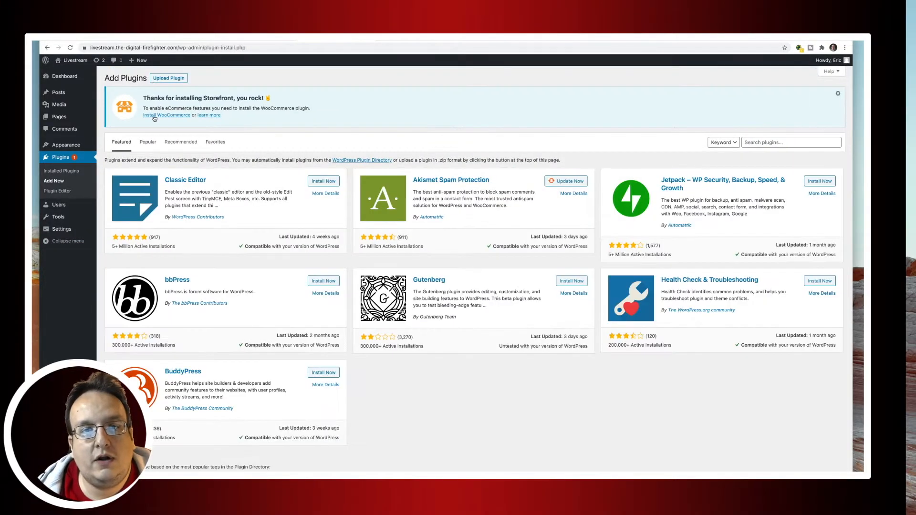
{"action": "left_click", "coordinate": [764, 142]}
{"action": "type", "text": "woocommerc"}
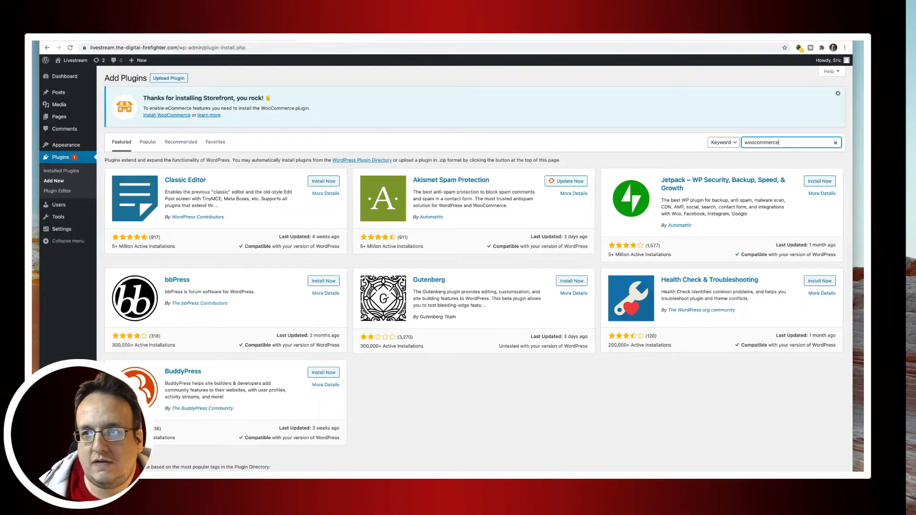
{"action": "type", "text": "e"}
{"action": "key", "text": "Return"}
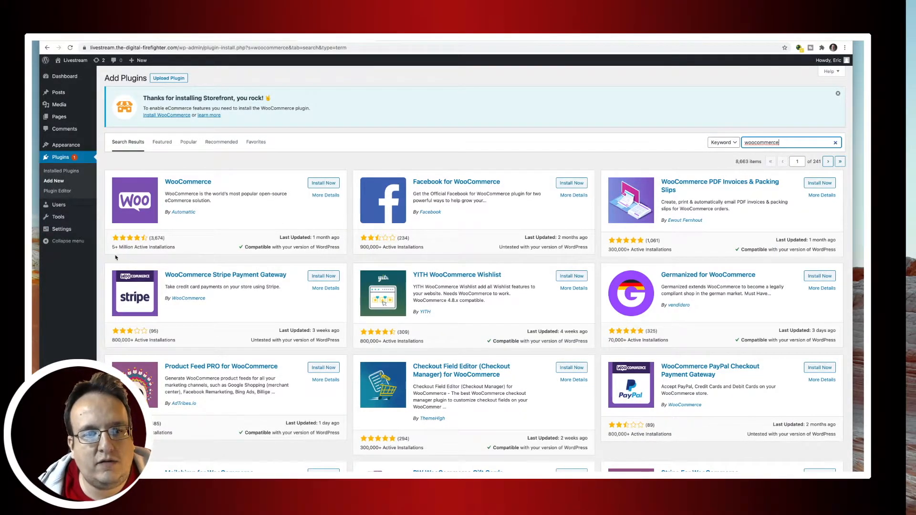
{"action": "left_click", "coordinate": [323, 183]}
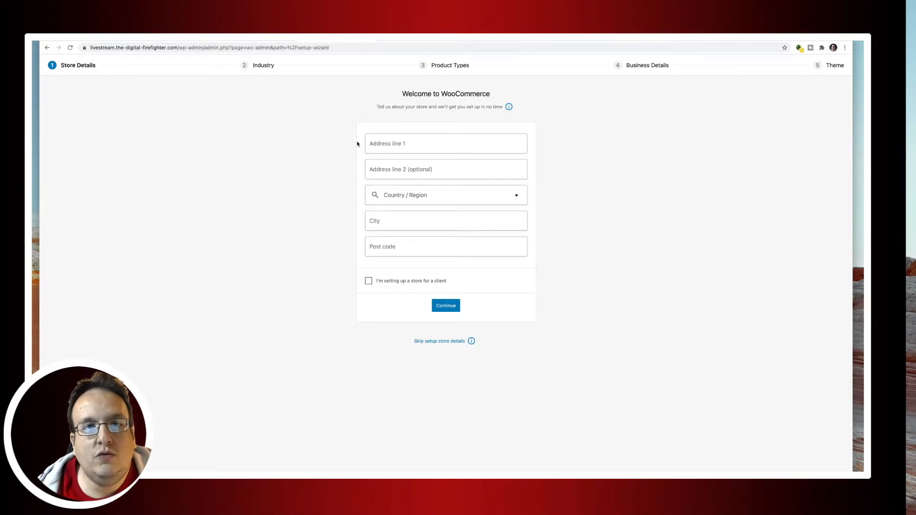
Enter 'Felsenstrasse' as the street address and choose Switzerland — St. Gallen as the region.
{"action": "left_click", "coordinate": [385, 143]}
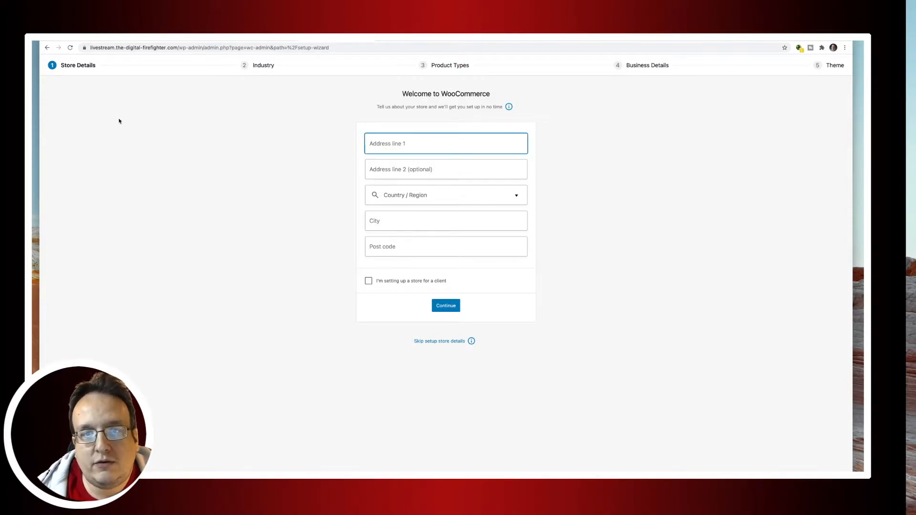
{"action": "type", "text": "Felsenstrasse"}
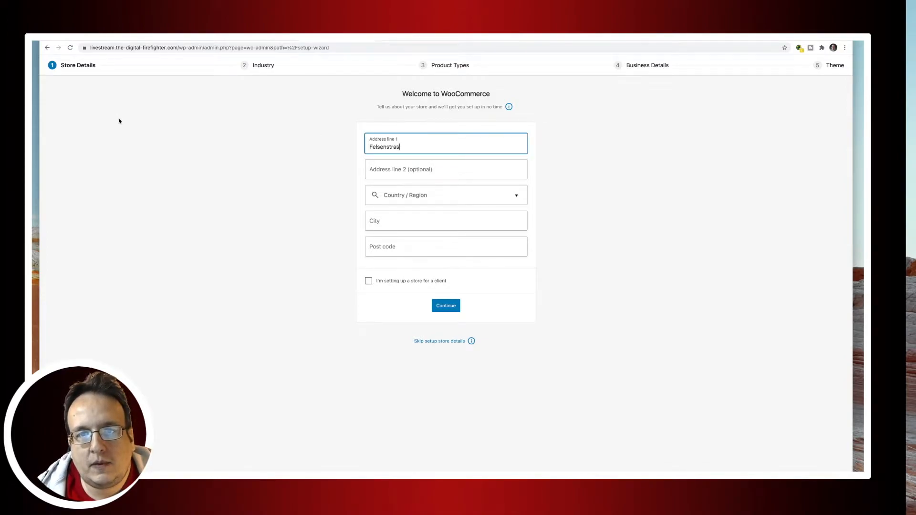
{"action": "key", "text": "Tab"}
{"action": "key", "text": "Tab"}
{"action": "type", "text": "swit"}
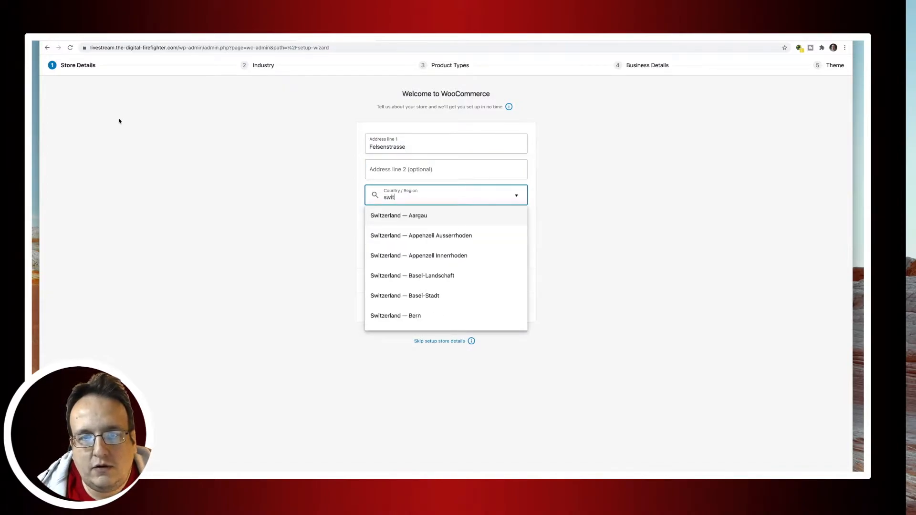
{"action": "key", "text": "Down"}
{"action": "key", "text": "Down"}
{"action": "key", "text": "Down"}
{"action": "key", "text": "Down"}
{"action": "key", "text": "Down"}
{"action": "key", "text": "Down"}
{"action": "key", "text": "Down"}
{"action": "key", "text": "Down"}
{"action": "key", "text": "Down"}
{"action": "key", "text": "Down"}
{"action": "key", "text": "Down"}
{"action": "key", "text": "Down"}
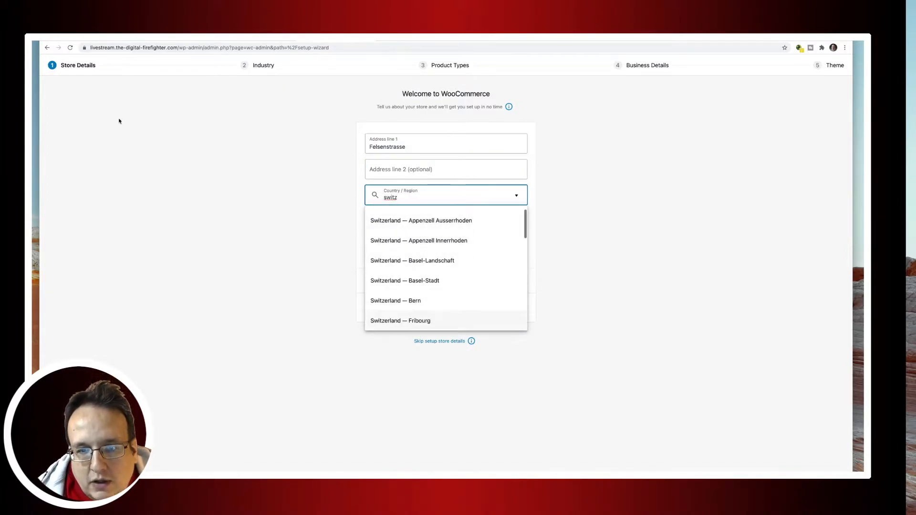
{"action": "key", "text": "Down"}
{"action": "key", "text": "Down"}
{"action": "key", "text": "Down"}
{"action": "key", "text": "Down"}
{"action": "key", "text": "Down"}
{"action": "key", "text": "Down"}
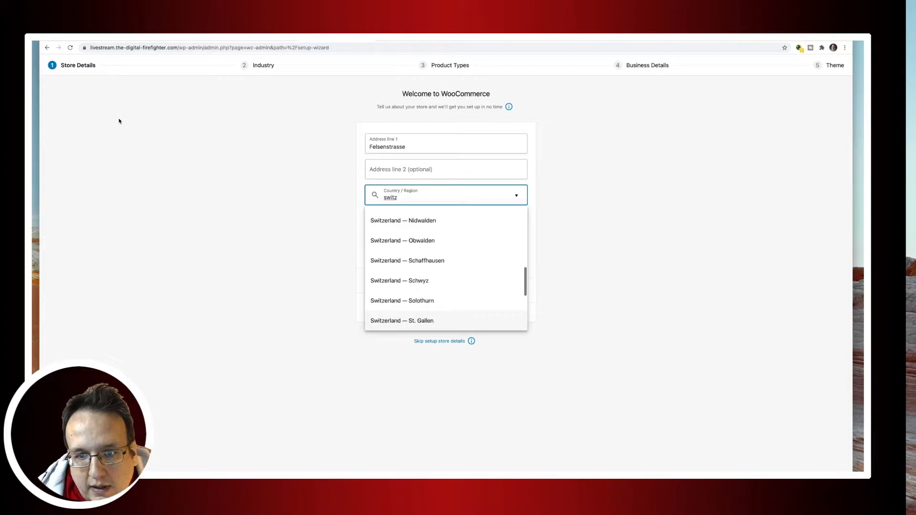
{"action": "key", "text": "Return"}
Add city St. Gallen and post code 9000, submit, and decline usage tracking.
{"action": "key", "text": "Tab"}
{"action": "type", "text": "St. Gallen"}
{"action": "key", "text": "Tab"}
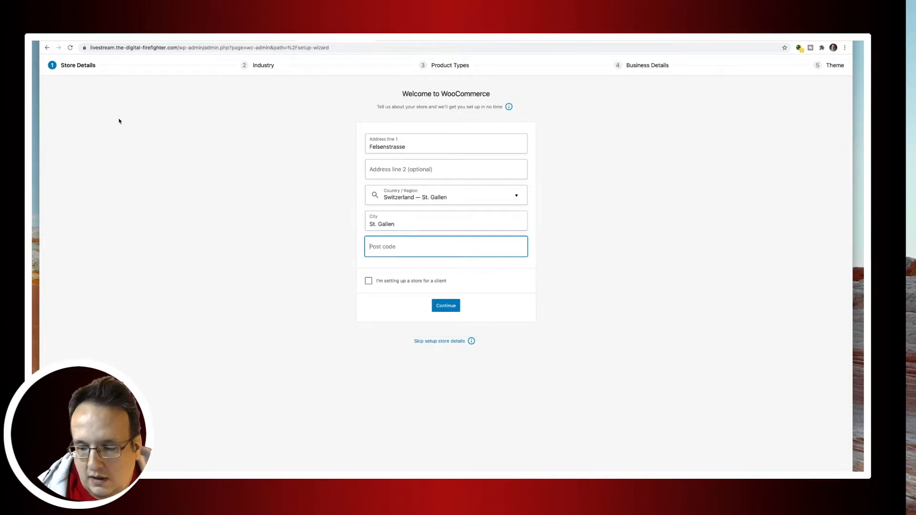
{"action": "type", "text": "9000"}
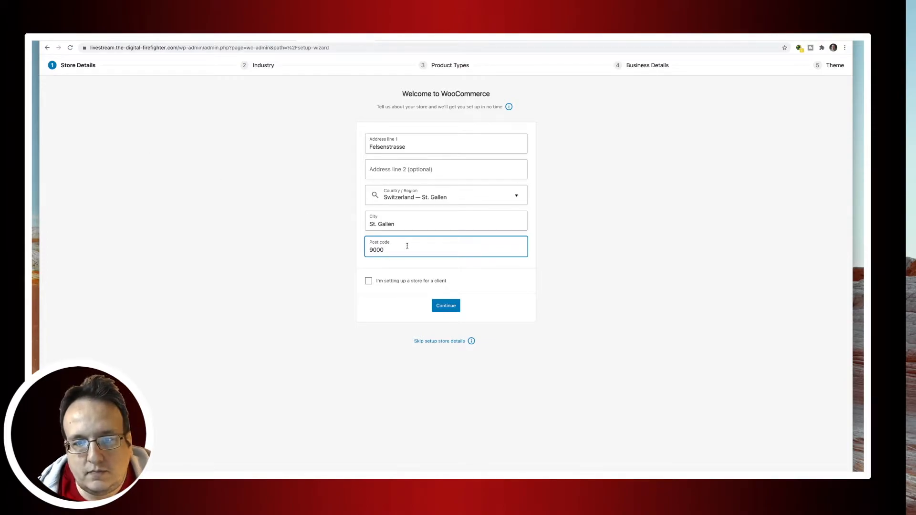
{"action": "left_click", "coordinate": [447, 309]}
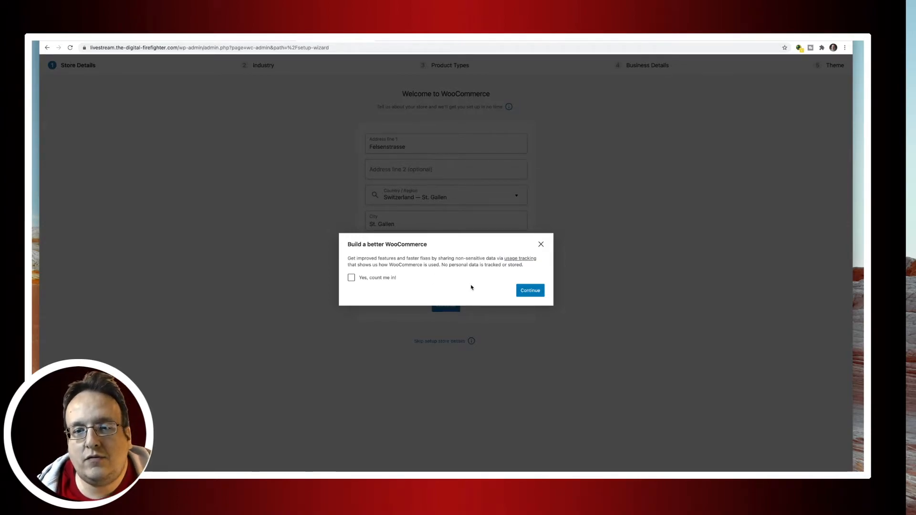
{"action": "left_click", "coordinate": [527, 291]}
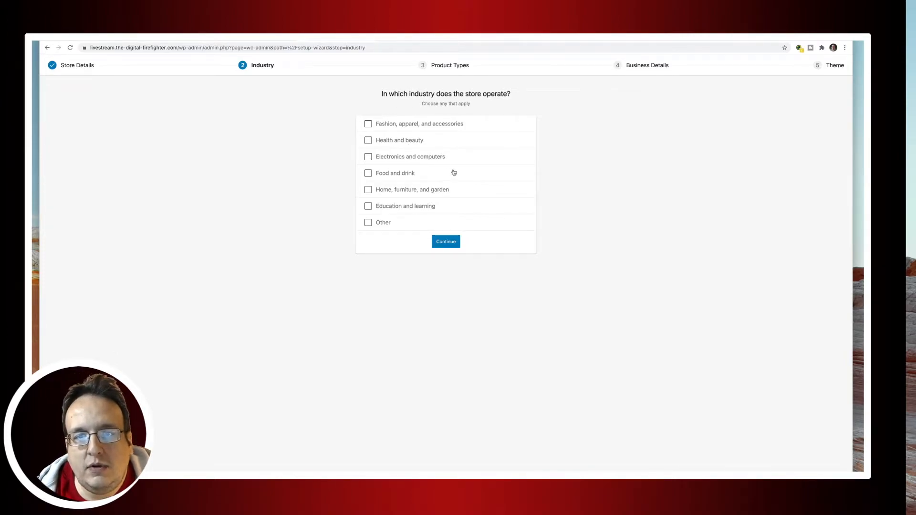
Choose the Electronics and computers industry and plan to display 1 - 10 products.
{"action": "left_click", "coordinate": [370, 156]}
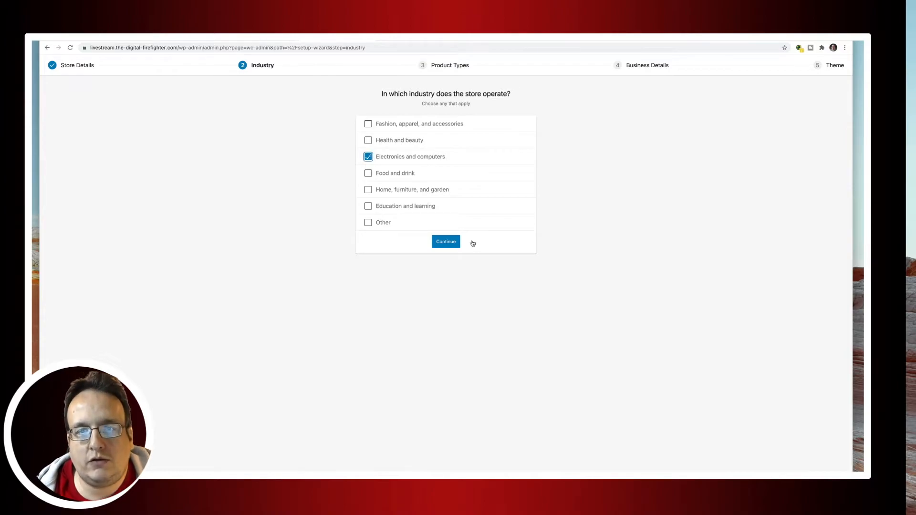
{"action": "left_click", "coordinate": [440, 243]}
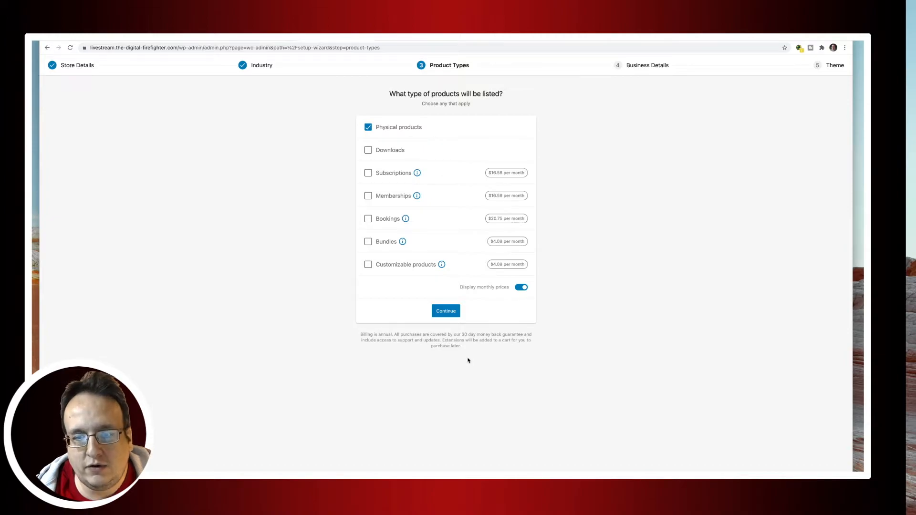
{"action": "left_click", "coordinate": [450, 313]}
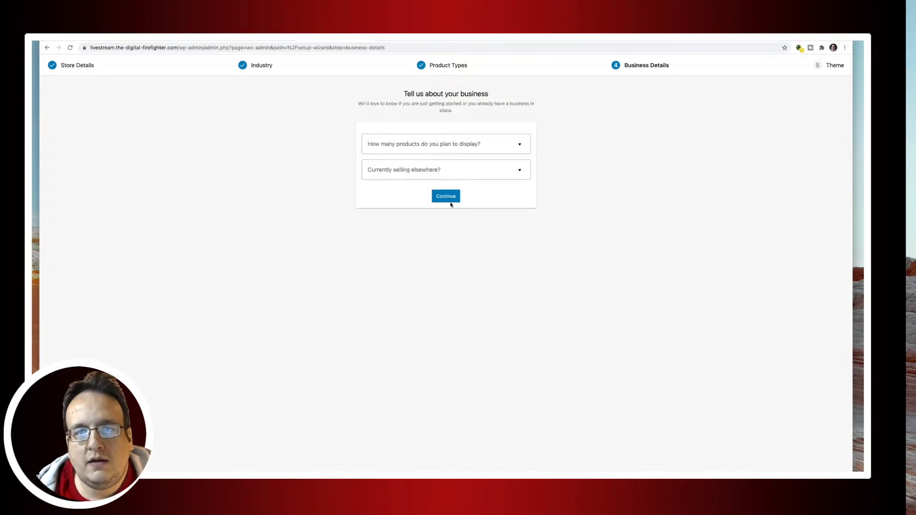
{"action": "left_click", "coordinate": [444, 143]}
{"action": "left_click", "coordinate": [628, 182]}
{"action": "left_click", "coordinate": [443, 148]}
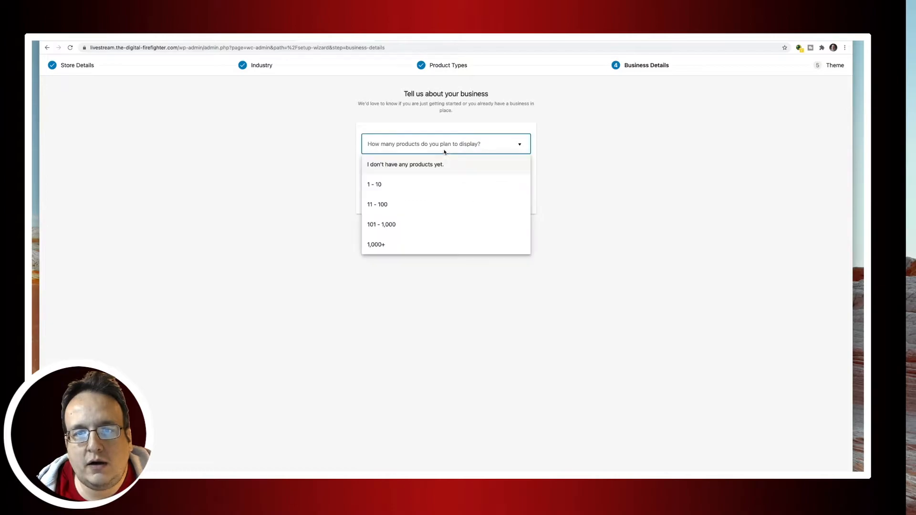
{"action": "left_click", "coordinate": [438, 181]}
Answer No to whether the store currently sells elsewhere.
{"action": "left_click", "coordinate": [439, 177]}
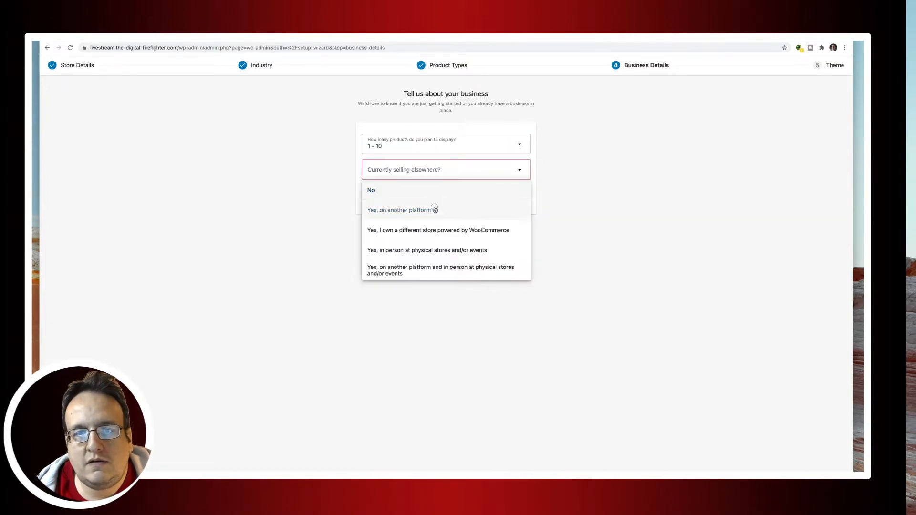
{"action": "left_click", "coordinate": [431, 210]}
{"action": "left_click", "coordinate": [425, 170]}
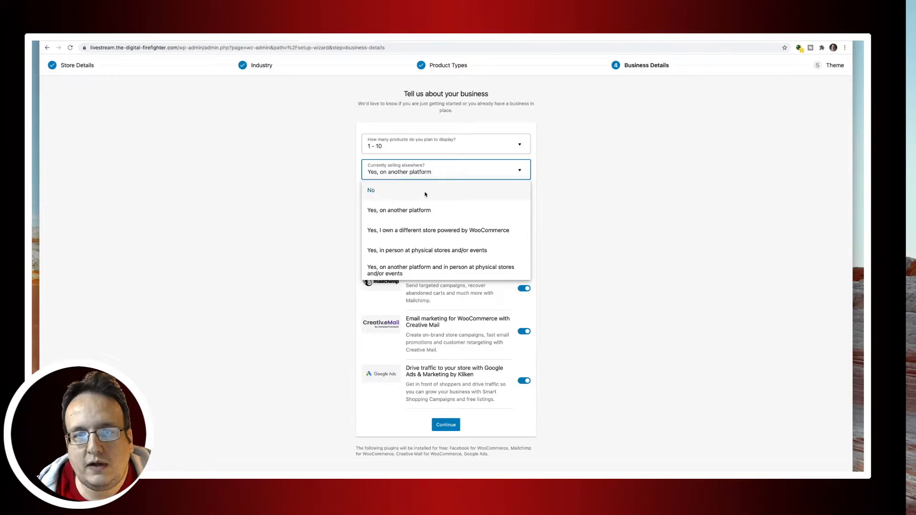
{"action": "left_click", "coordinate": [424, 191]}
{"action": "left_click", "coordinate": [425, 171]}
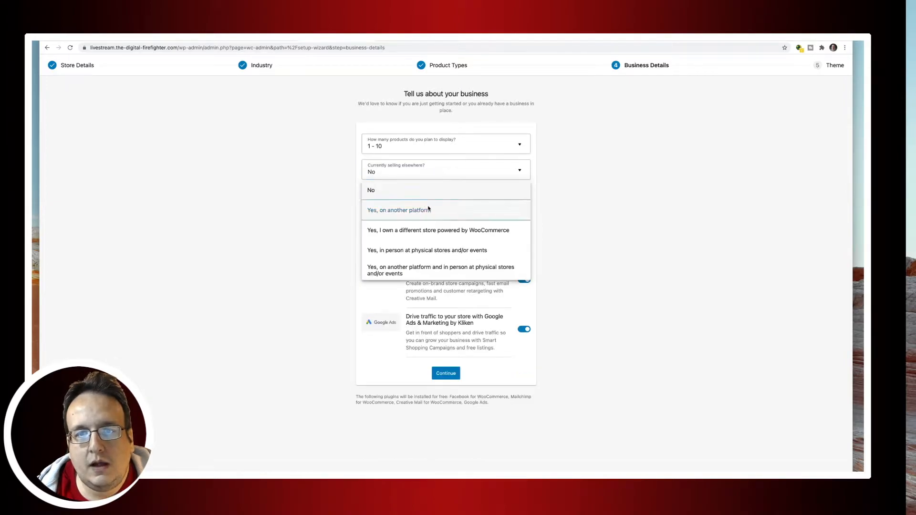
{"action": "left_click", "coordinate": [425, 209]}
{"action": "left_click", "coordinate": [427, 173]}
{"action": "left_click", "coordinate": [425, 230]}
{"action": "left_click", "coordinate": [420, 172]}
{"action": "left_click", "coordinate": [418, 190]}
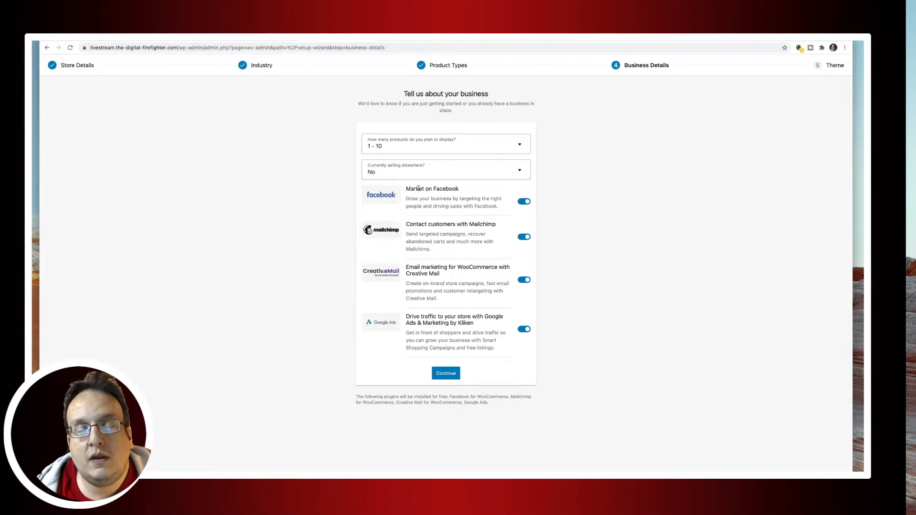
Switch off the Facebook, Mailchimp, Creative Mail and Google Ads plugins and submit business details.
{"action": "left_click", "coordinate": [523, 202]}
{"action": "left_click", "coordinate": [524, 236]}
{"action": "left_click", "coordinate": [524, 280]}
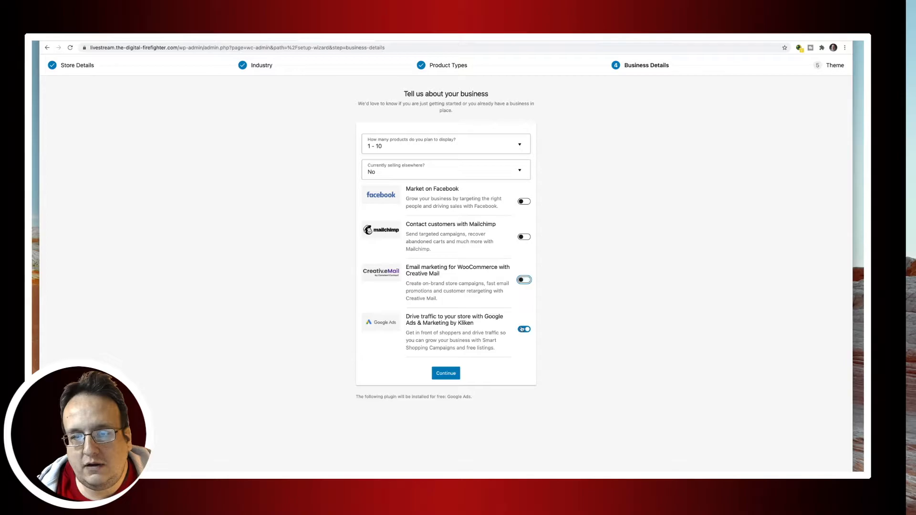
{"action": "left_click", "coordinate": [522, 329]}
{"action": "left_click", "coordinate": [453, 377]}
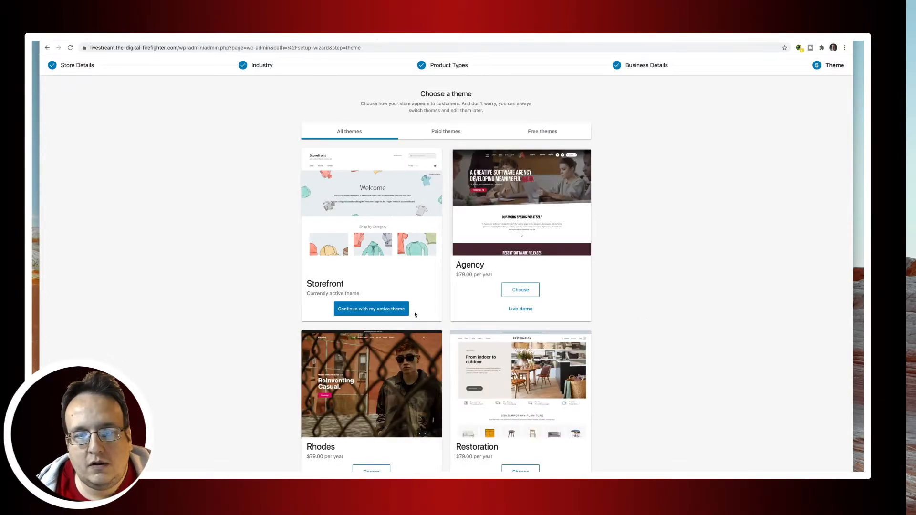
Continue with Storefront, say No thanks to Jetpack, and dismiss the welcome message.
{"action": "left_click", "coordinate": [389, 310]}
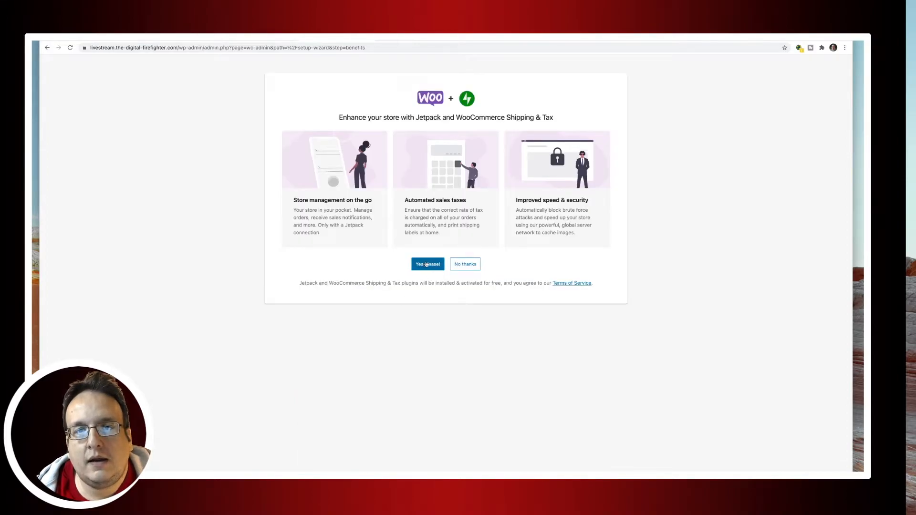
{"action": "left_click", "coordinate": [465, 266]}
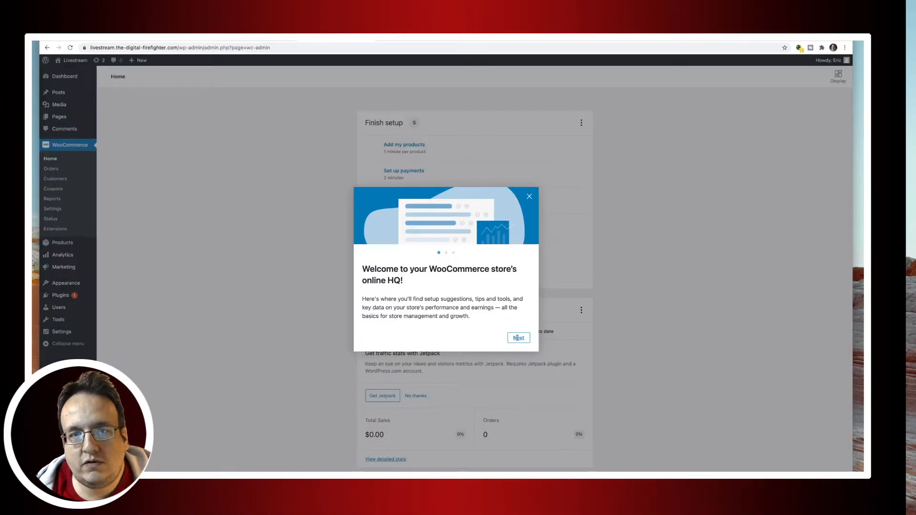
{"action": "left_click", "coordinate": [528, 197]}
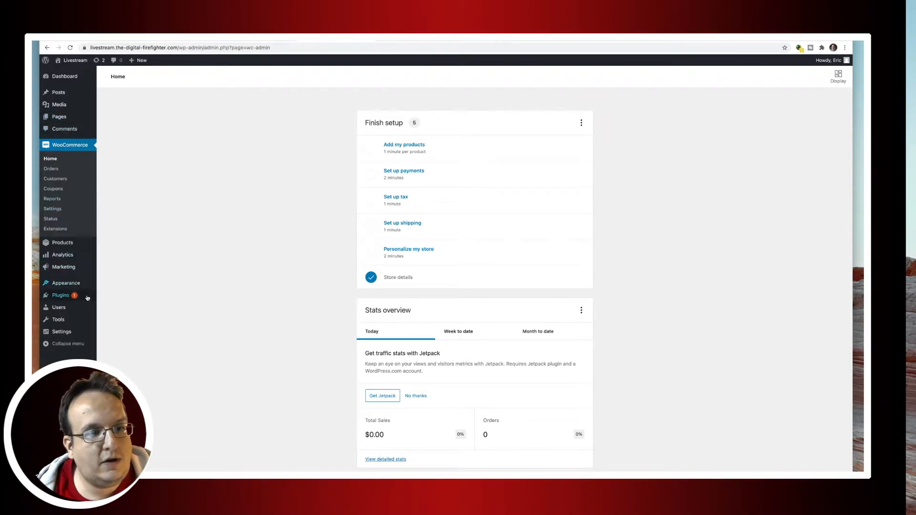
Browse the empty Orders, Products and Analytics pages, ending on the Marketing overview.
{"action": "left_click", "coordinate": [60, 166]}
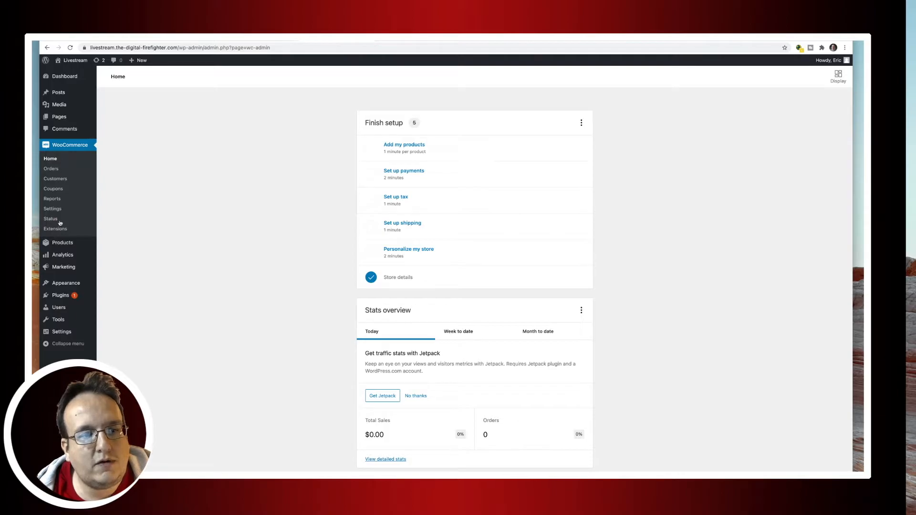
{"action": "left_click", "coordinate": [62, 243]}
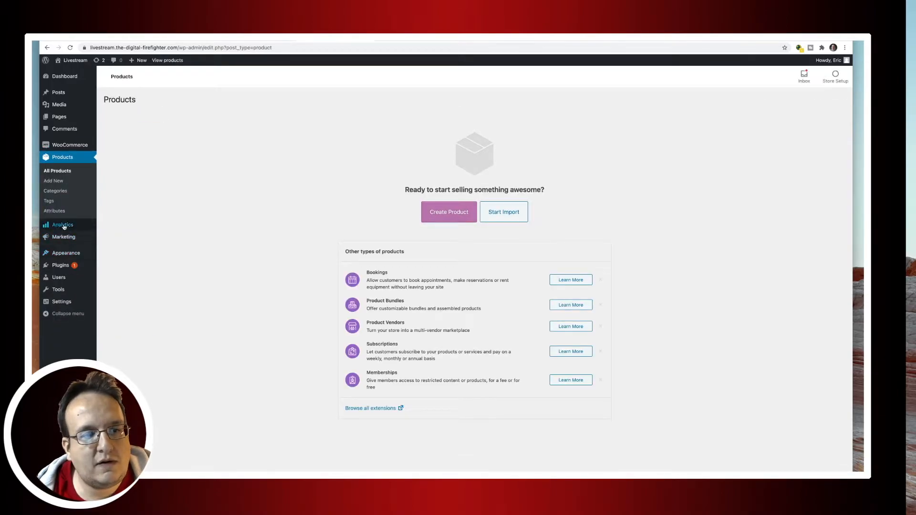
{"action": "left_click", "coordinate": [63, 225]}
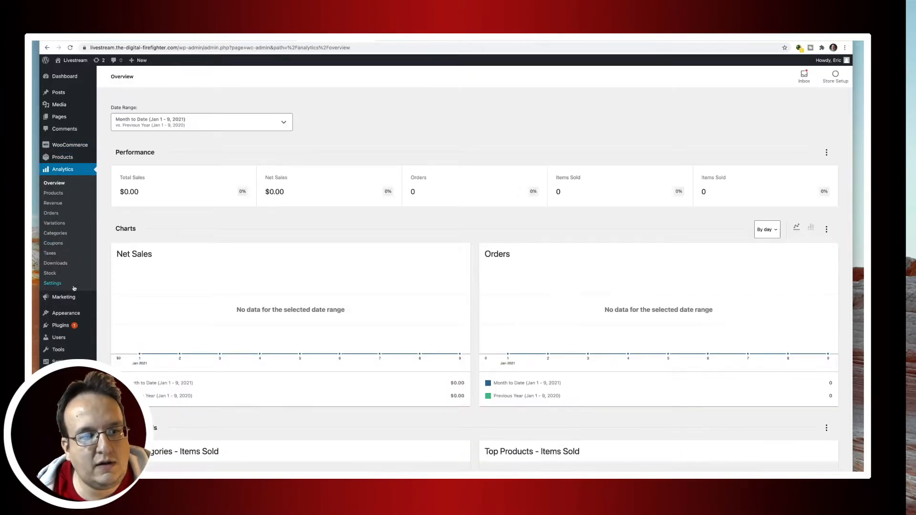
{"action": "left_click", "coordinate": [67, 297]}
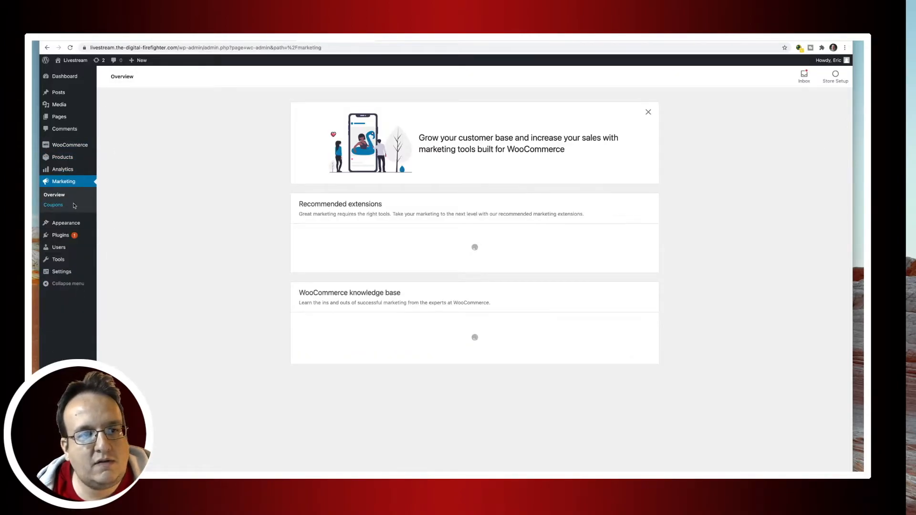
{"action": "mouse_move", "coordinate": [71, 150]}
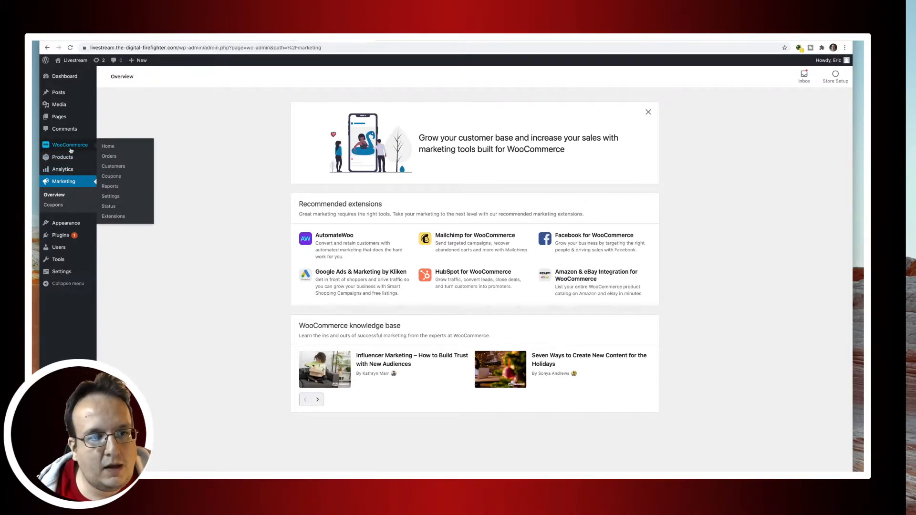
In WooCommerce Settings, keep selling locations as 'Sell to all countries' and proceed to Products settings.
{"action": "left_click", "coordinate": [112, 197]}
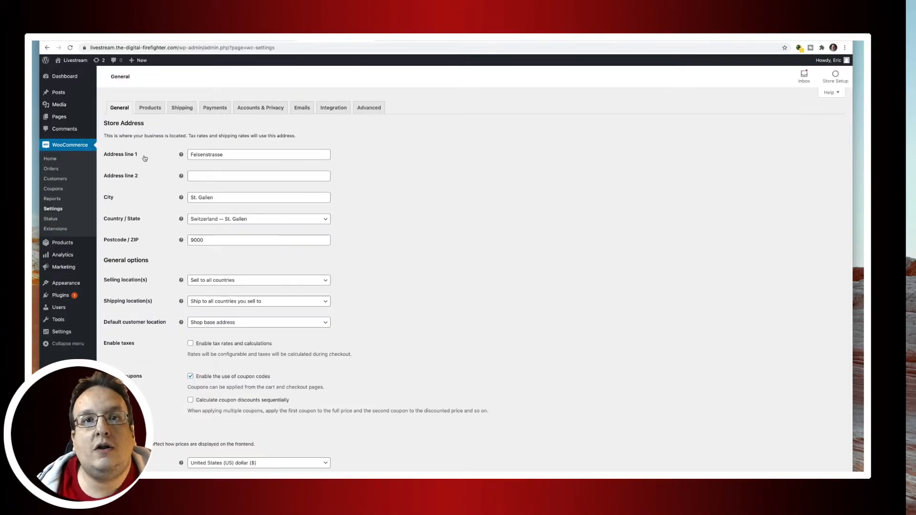
{"action": "scroll", "coordinate": [381, 247], "scroll_direction": "down", "scroll_amount": 1}
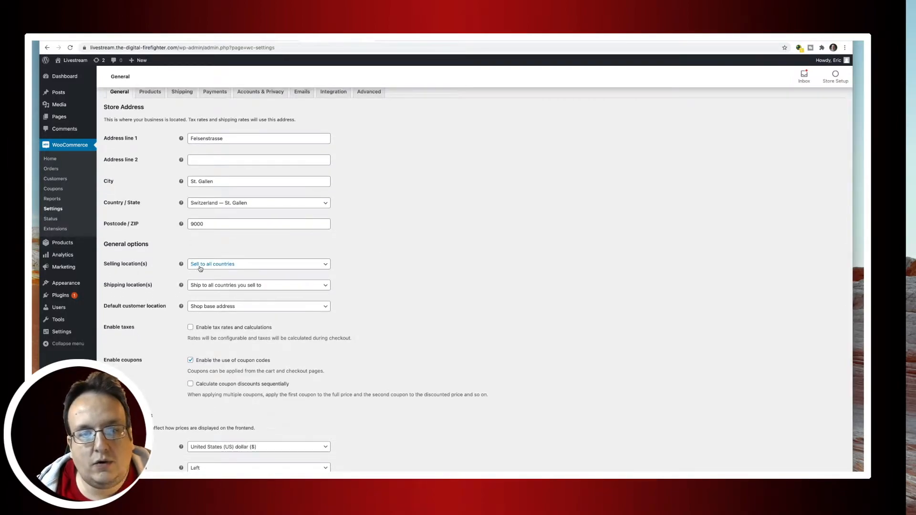
{"action": "left_click", "coordinate": [247, 267]}
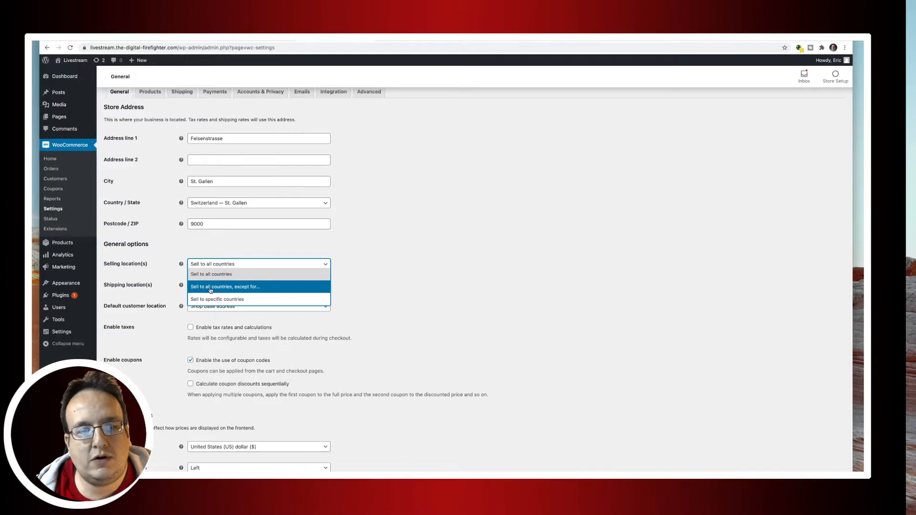
{"action": "left_click", "coordinate": [264, 275]}
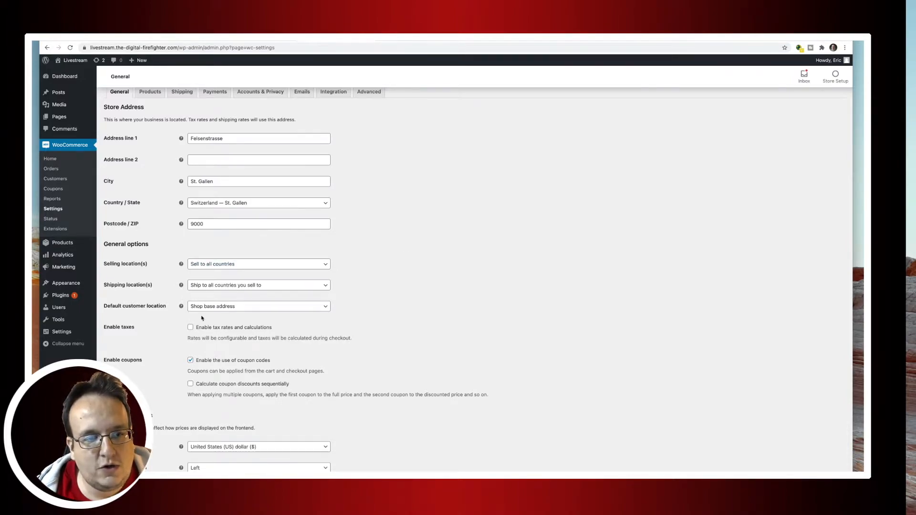
{"action": "scroll", "coordinate": [364, 328], "scroll_direction": "down", "scroll_amount": 1}
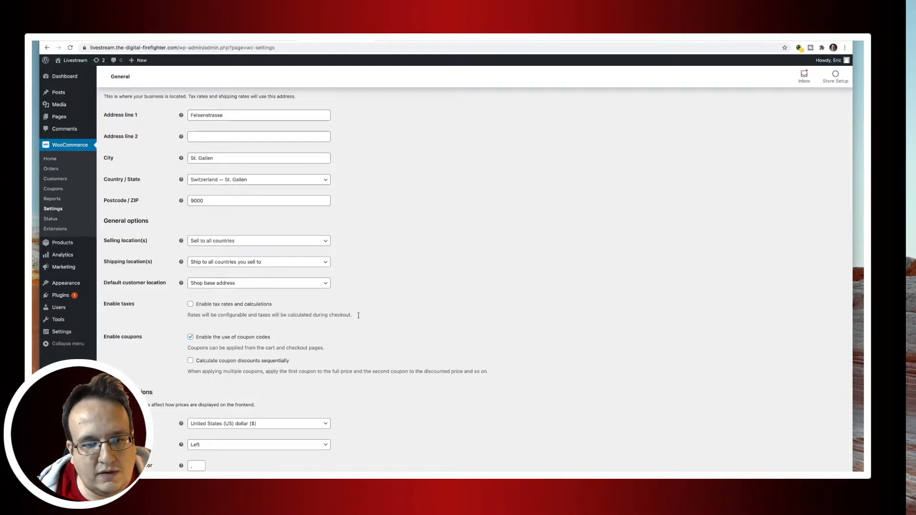
{"action": "scroll", "coordinate": [358, 318], "scroll_direction": "down", "scroll_amount": 3}
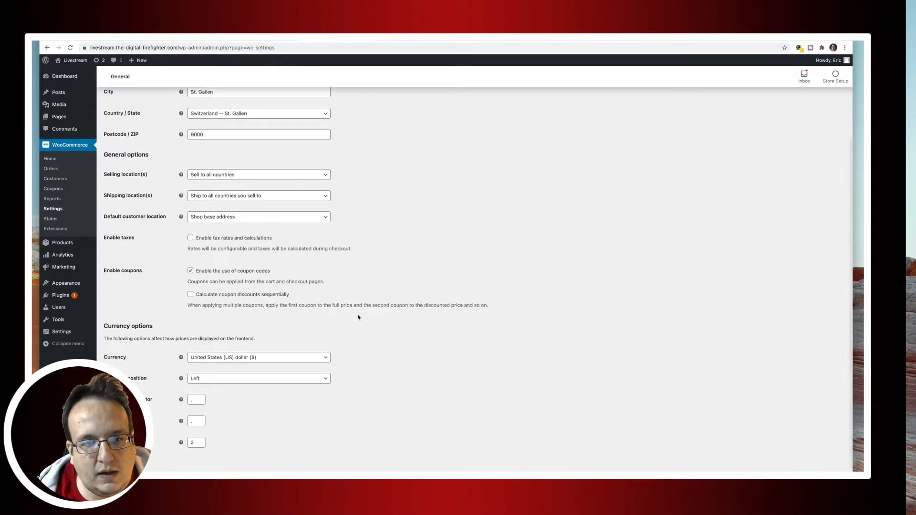
{"action": "scroll", "coordinate": [358, 317], "scroll_direction": "up", "scroll_amount": 5}
{"action": "scroll", "coordinate": [380, 337], "scroll_direction": "down", "scroll_amount": 2}
{"action": "scroll", "coordinate": [380, 337], "scroll_direction": "down", "scroll_amount": 4}
{"action": "scroll", "coordinate": [316, 246], "scroll_direction": "up", "scroll_amount": 6}
{"action": "left_click", "coordinate": [152, 108]}
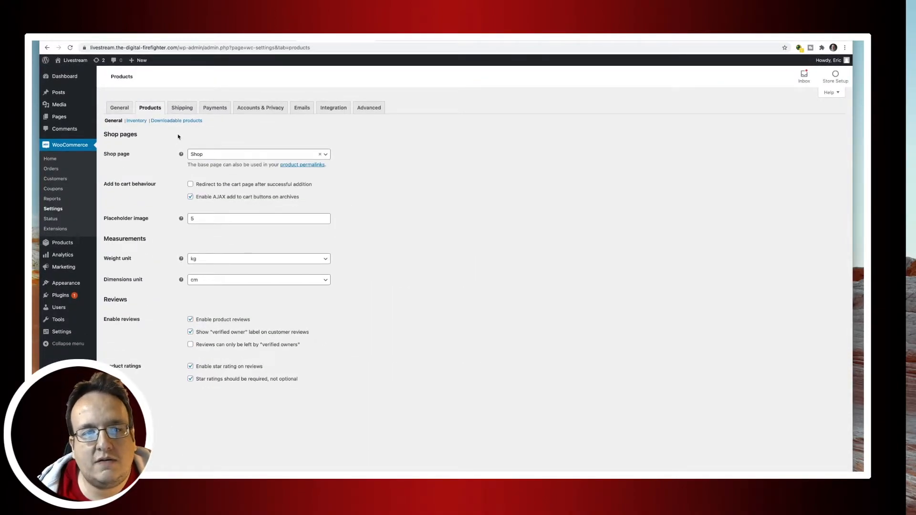
Uncheck 'Enable stock management' under Inventory, save, then go to the Shipping zones settings.
{"action": "left_click", "coordinate": [140, 120]}
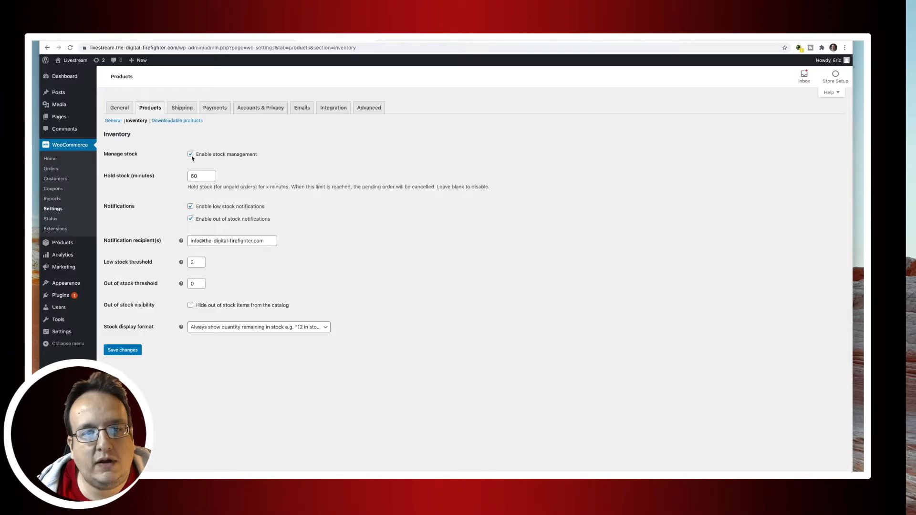
{"action": "left_click", "coordinate": [191, 155]}
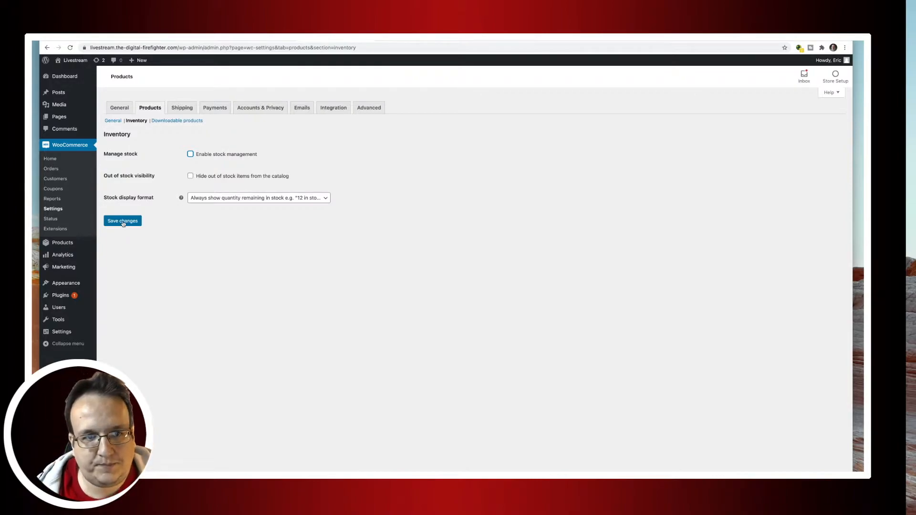
{"action": "left_click", "coordinate": [123, 222]}
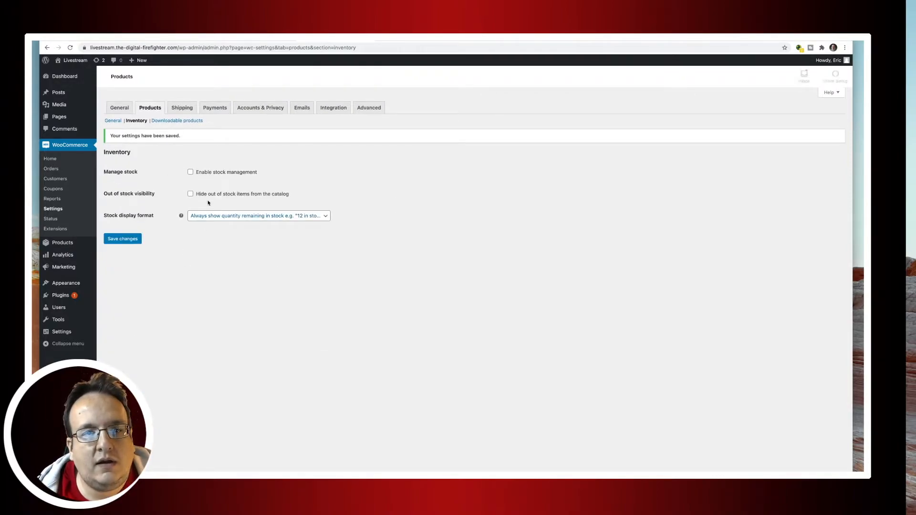
{"action": "left_click", "coordinate": [186, 110]}
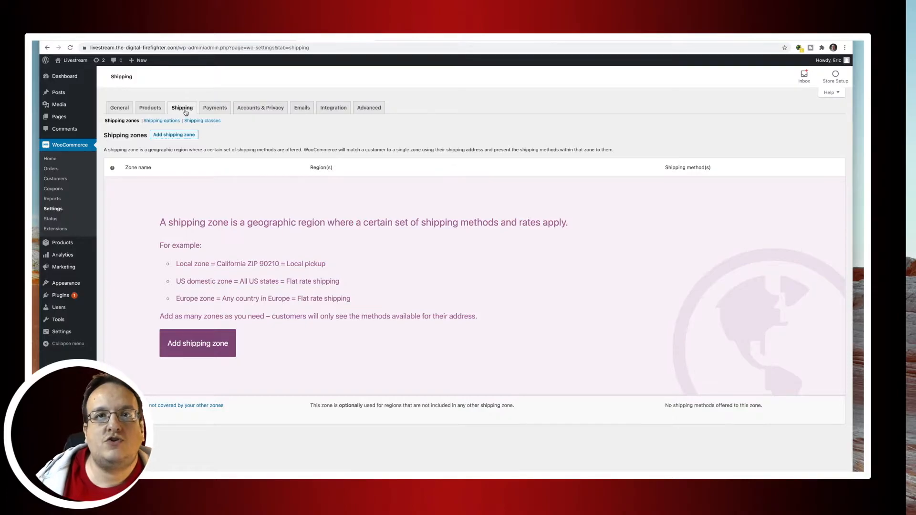
Show the Payments tab listing bank transfer, check, cash on delivery and PayPal Standard.
{"action": "left_click", "coordinate": [213, 108]}
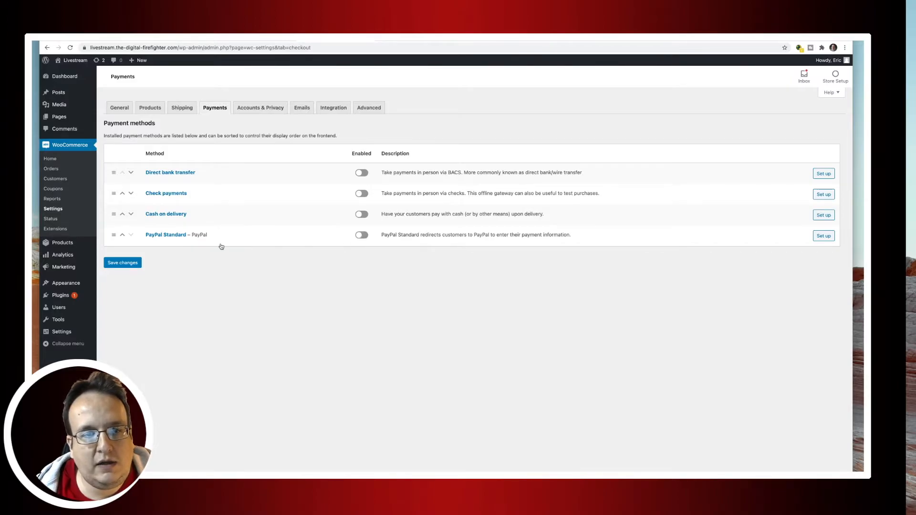
Enable PayPal Standard, replace the PayPal email with the new account address, and save the settings.
{"action": "left_click", "coordinate": [176, 236]}
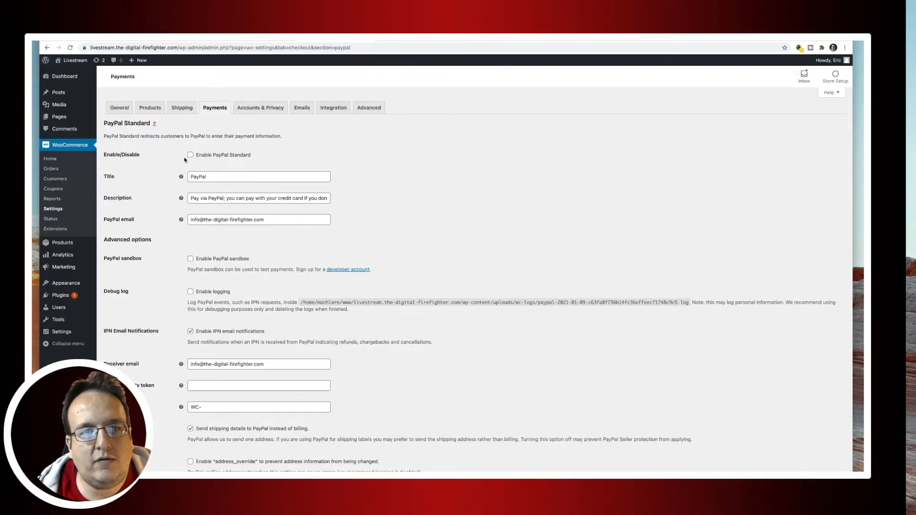
{"action": "left_click", "coordinate": [191, 155]}
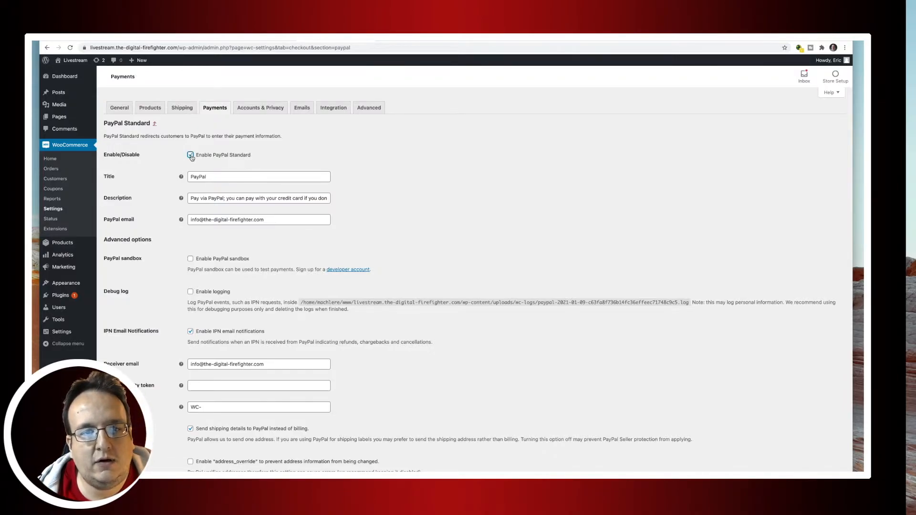
{"action": "triple_click", "coordinate": [285, 220]}
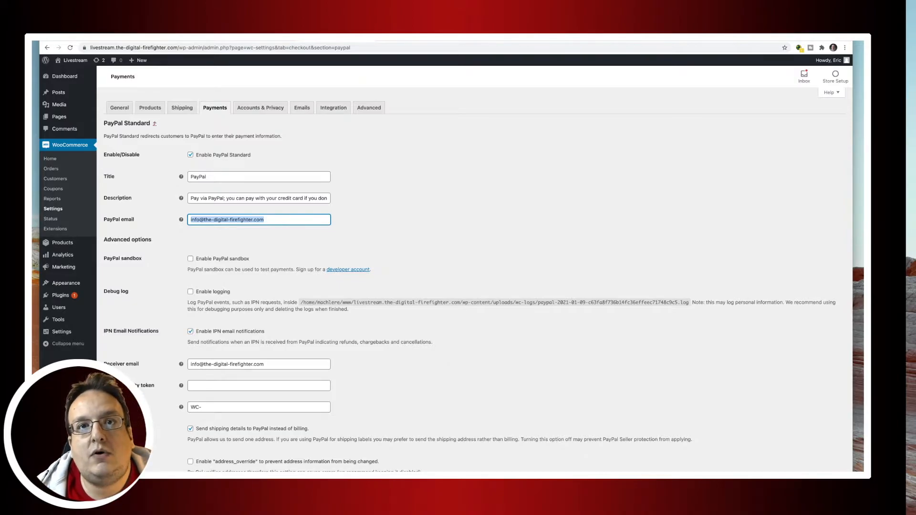
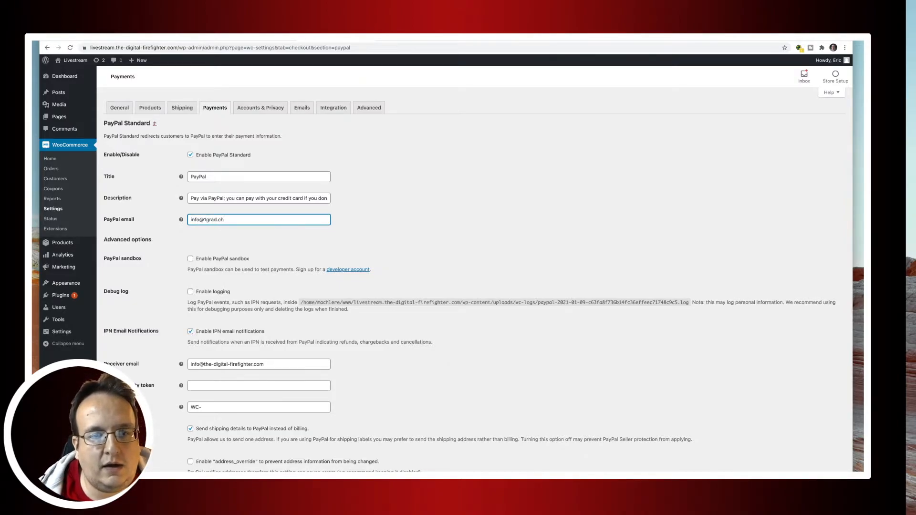
{"action": "scroll", "coordinate": [402, 335], "scroll_direction": "down", "scroll_amount": 5}
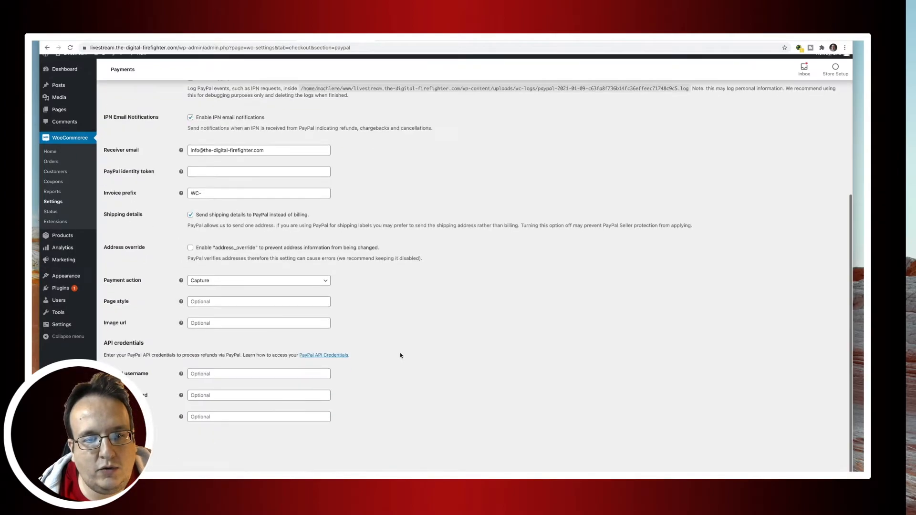
{"action": "left_click", "coordinate": [125, 453]}
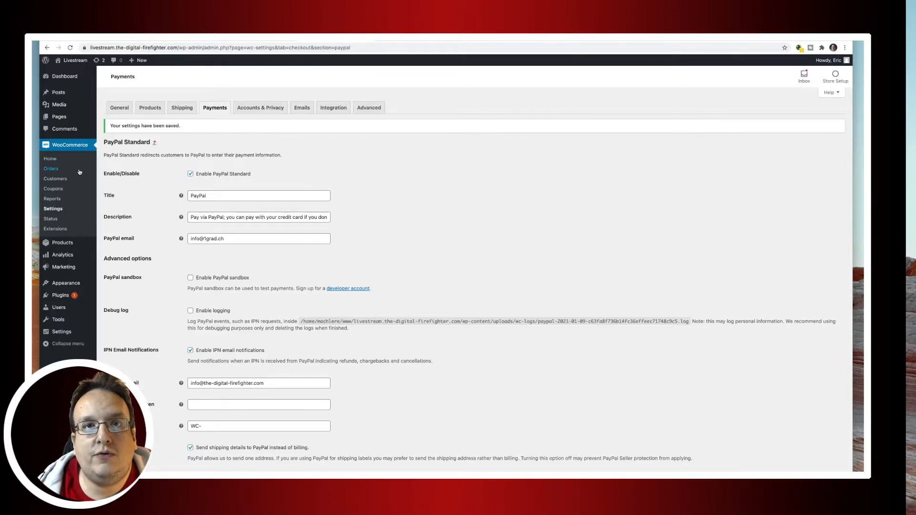
Create a new product named 'Buy me a coffee'.
{"action": "left_click", "coordinate": [67, 244]}
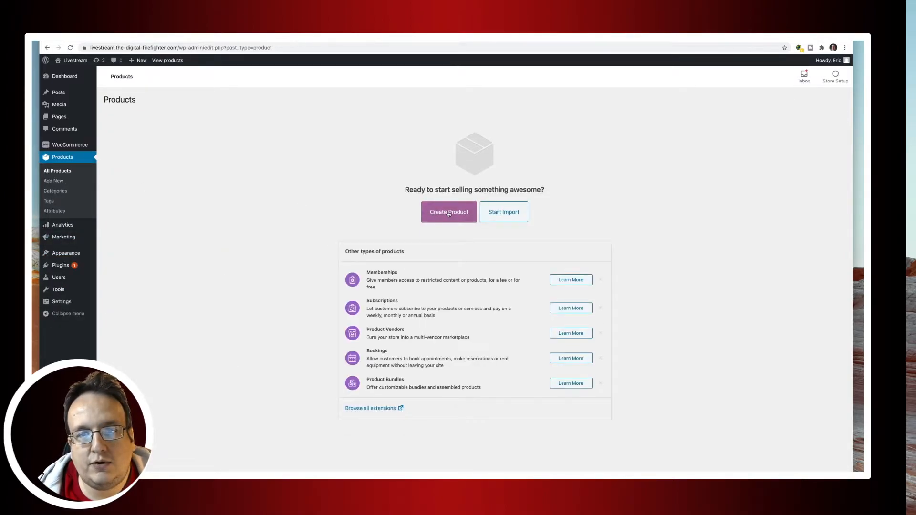
{"action": "left_click", "coordinate": [448, 213]}
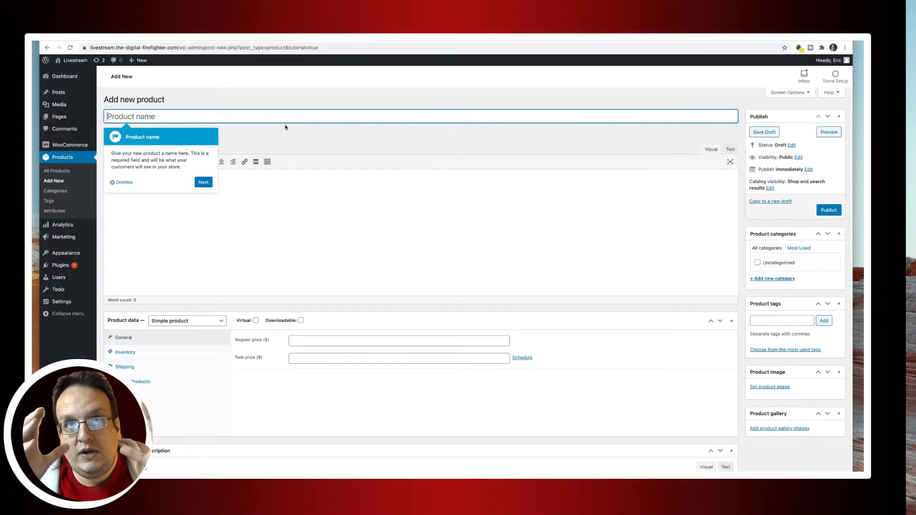
{"action": "left_click", "coordinate": [124, 182]}
{"action": "left_click", "coordinate": [166, 116]}
{"action": "type", "text": "B"}
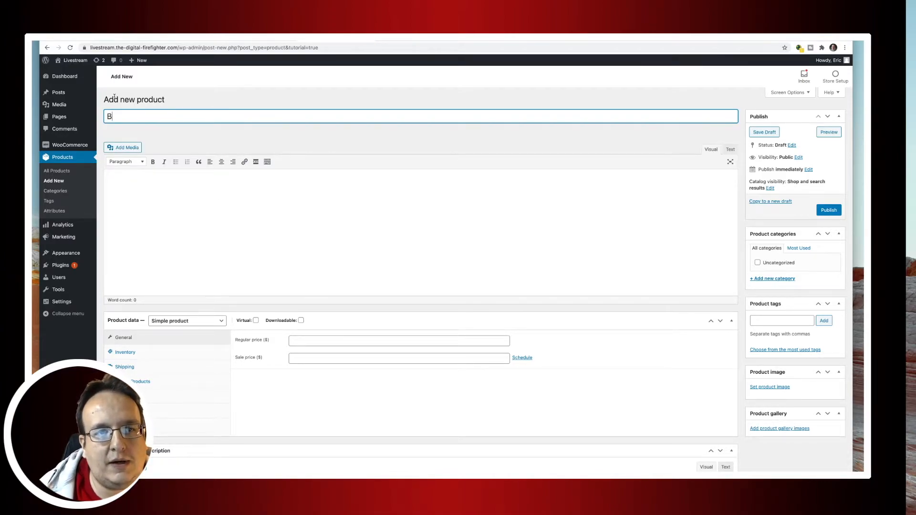
{"action": "type", "text": "uy me a coffee"}
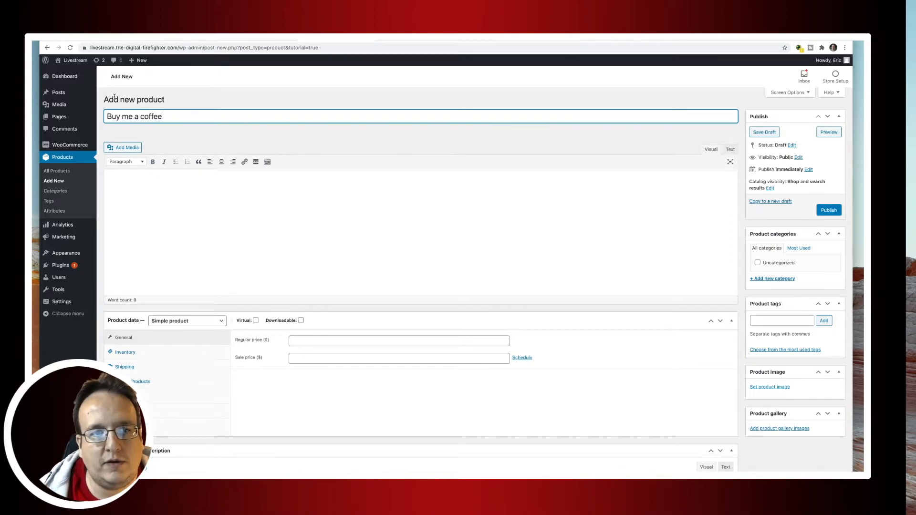
Write the description 'buy me a coffee - i really need that - im re am a coffee addicted men' and set the regular price to 5.
{"action": "left_click", "coordinate": [151, 189]}
{"action": "mouse_move", "coordinate": [46, 76]}
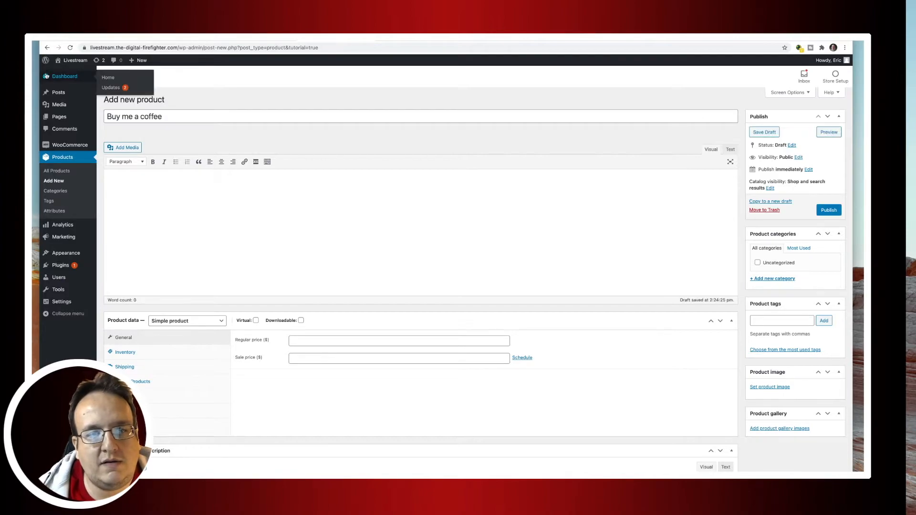
{"action": "type", "text": "b"}
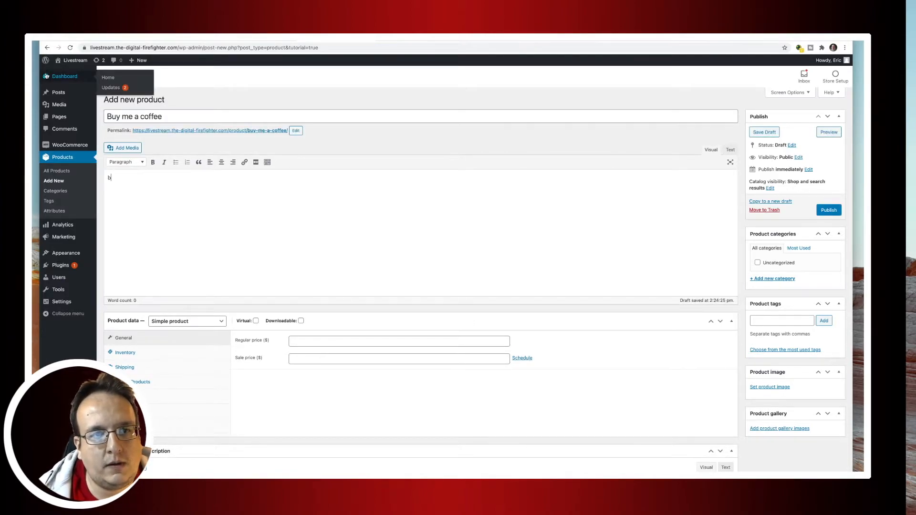
{"action": "type", "text": "uy me a coffe"}
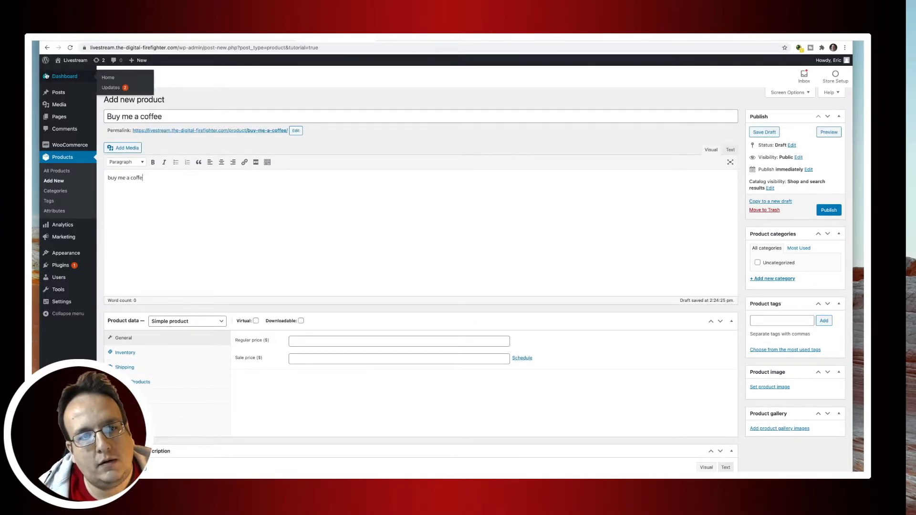
{"action": "type", "text": "e - i real"}
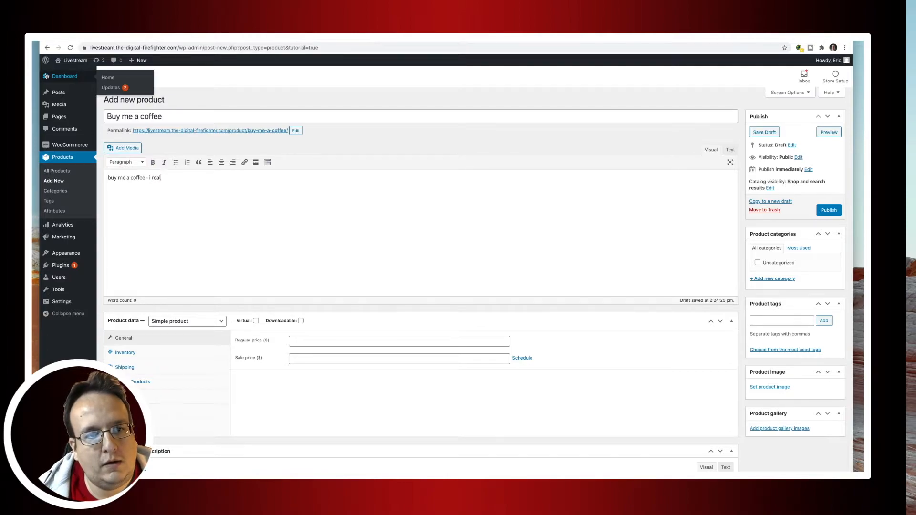
{"action": "type", "text": "ly need that"}
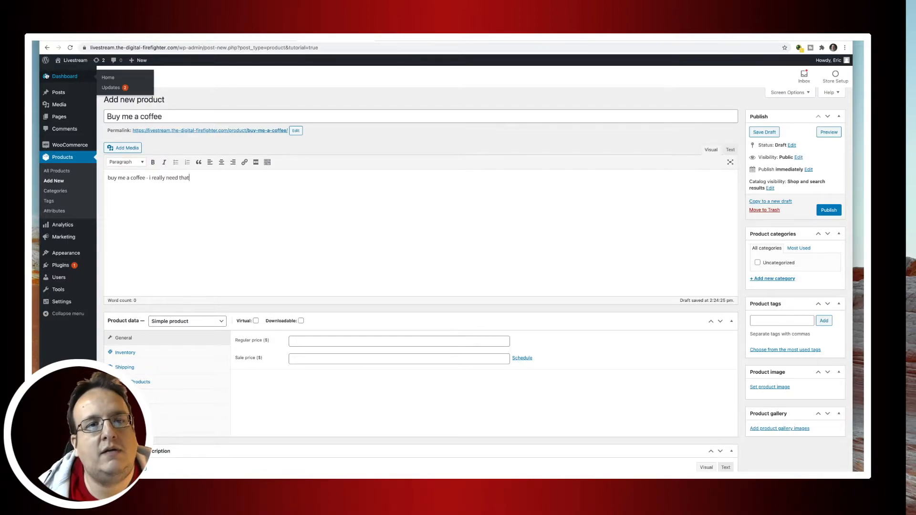
{"action": "type", "text": " - im"}
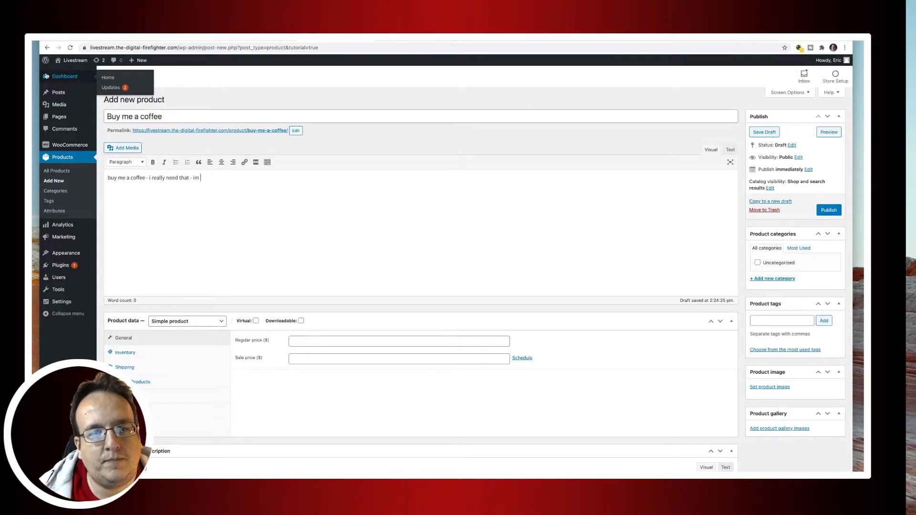
{"action": "type", "text": " re"}
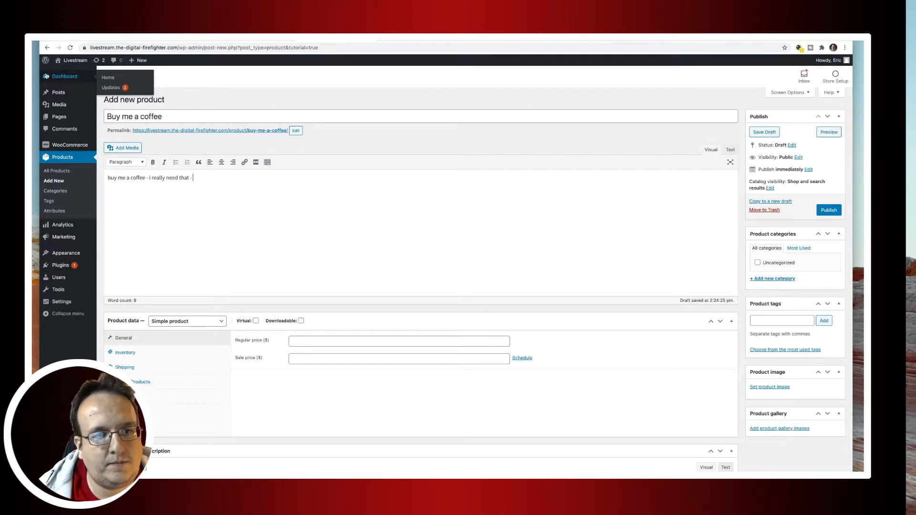
{"action": "type", "text": " am a"}
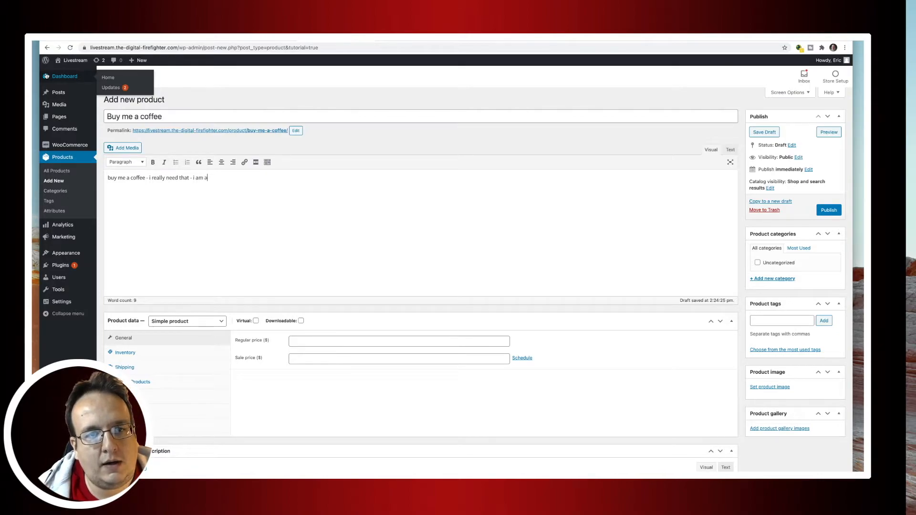
{"action": "type", "text": " coffee addicted men"}
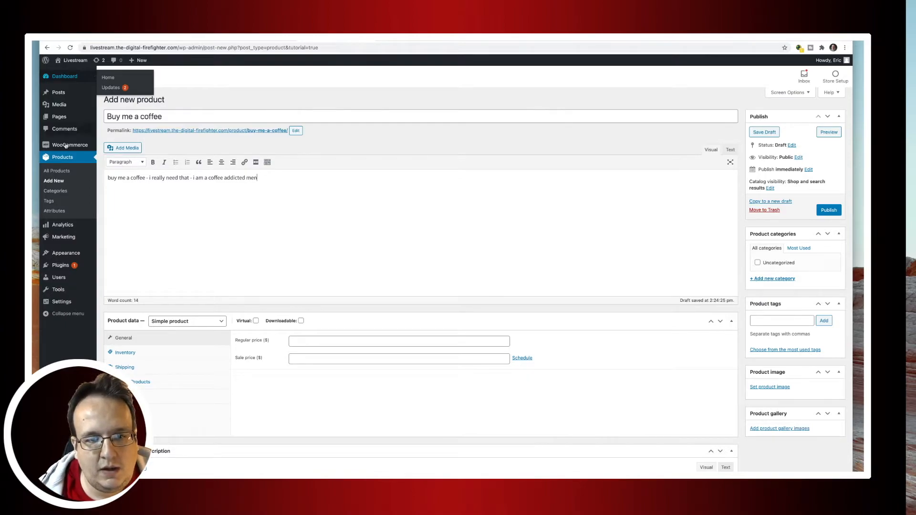
{"action": "left_click", "coordinate": [299, 342]}
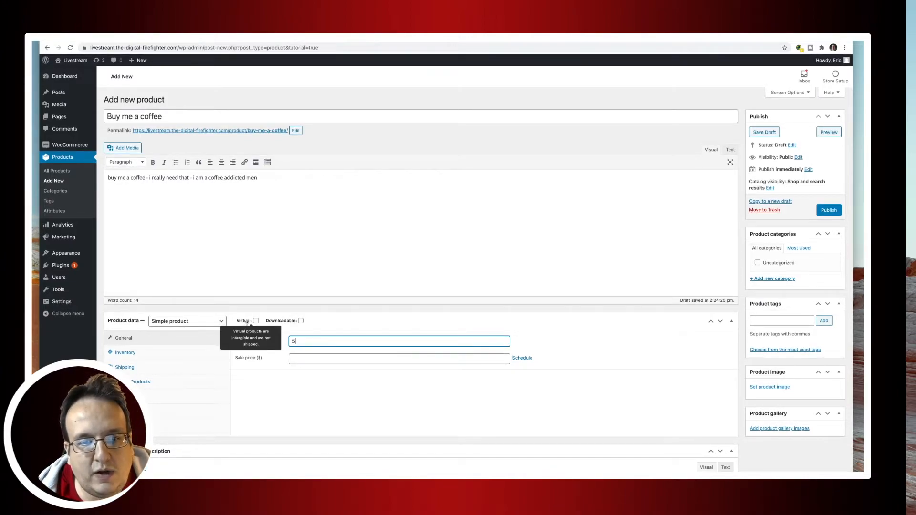
Mark the product as Virtual in the Product data box.
{"action": "left_click", "coordinate": [256, 322]}
{"action": "left_click", "coordinate": [256, 321]}
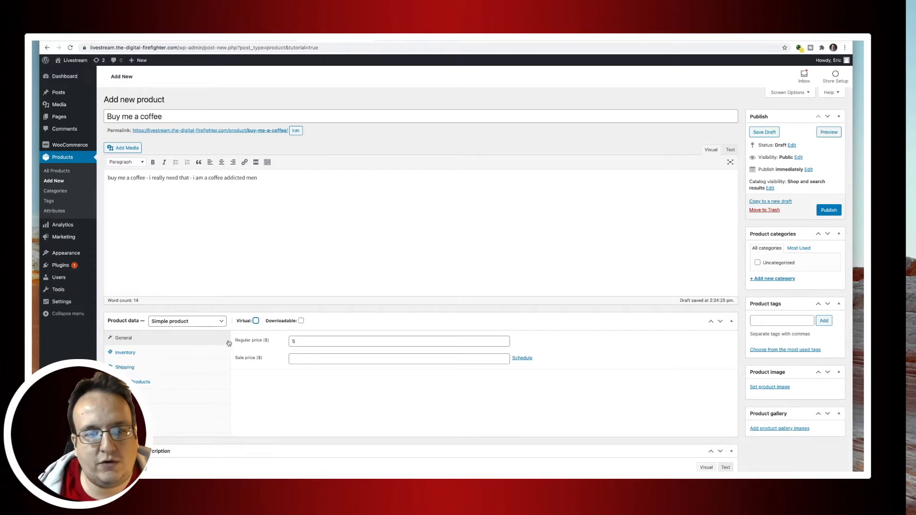
{"action": "left_click", "coordinate": [256, 322]}
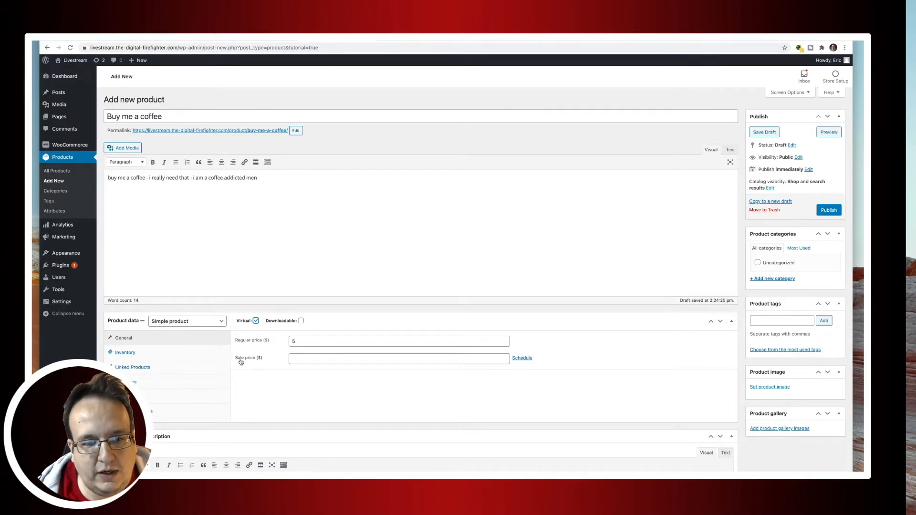
{"action": "scroll", "coordinate": [272, 372], "scroll_direction": "down", "scroll_amount": 2}
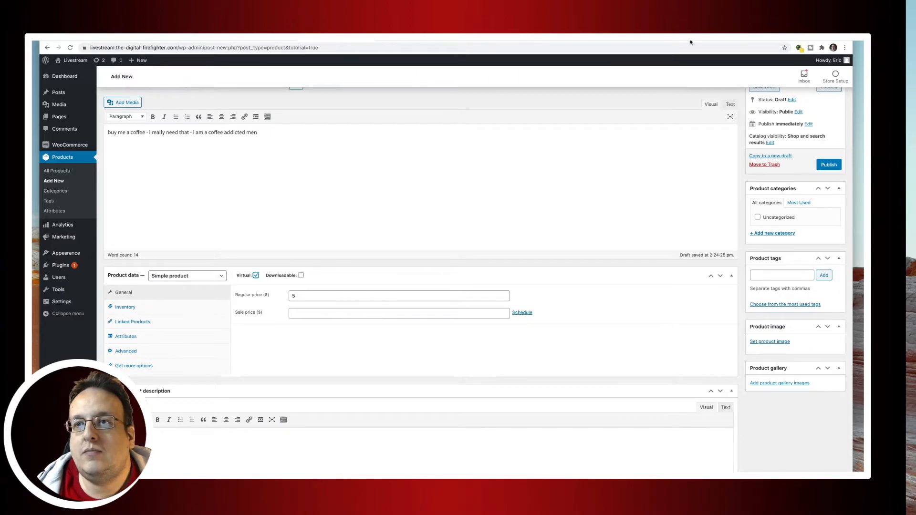
Glance at the Canva coffee design, return to the product page, then minimize the browser.
{"action": "left_click", "coordinate": [670, 38]}
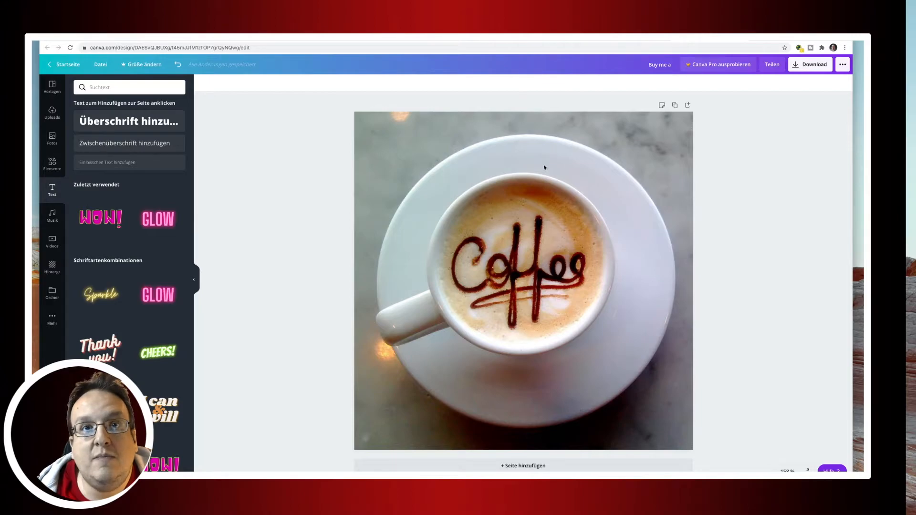
{"action": "left_click", "coordinate": [348, 42]}
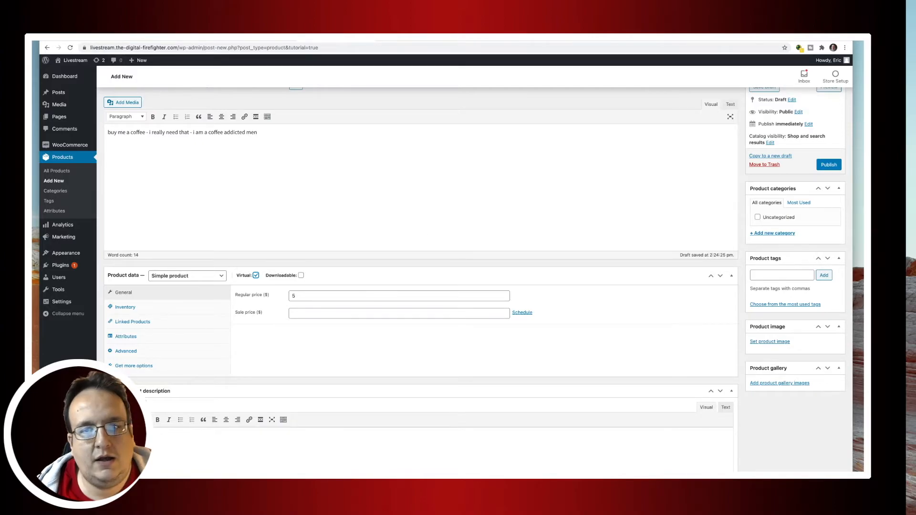
{"action": "key", "text": "super+m"}
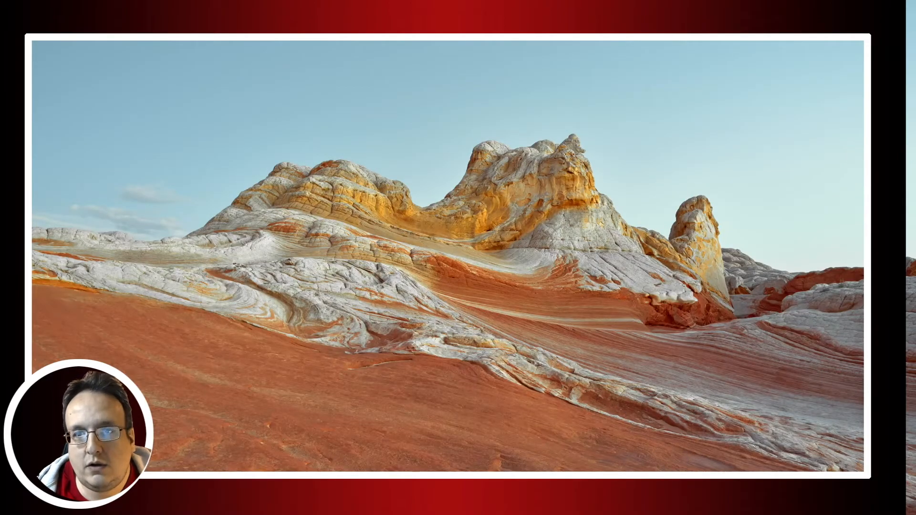
Quick Look Buy-me-a.jpg in the-digital-firefighter folder, then return to the browser.
{"action": "key", "text": "super+n"}
{"action": "left_click_drag", "start_coordinate": [482, 117], "coordinate": [636, 170]}
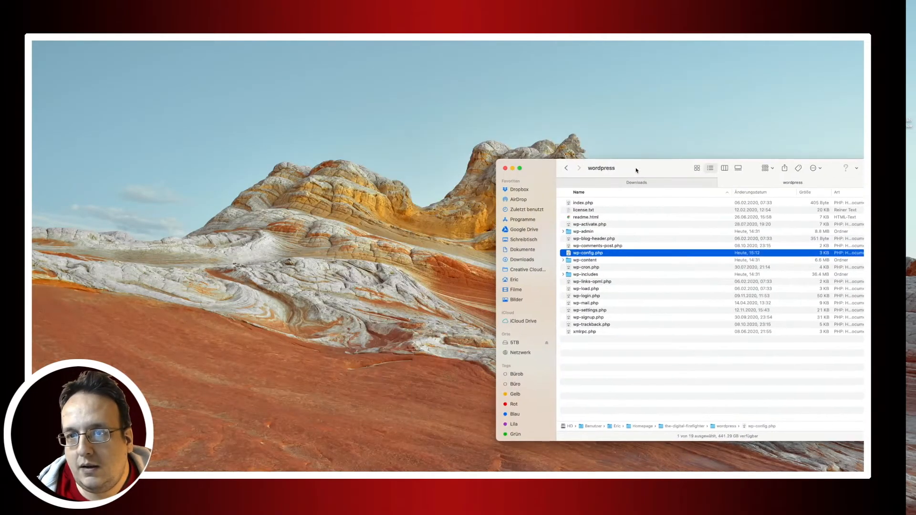
{"action": "left_click", "coordinate": [567, 168]}
{"action": "left_click", "coordinate": [588, 203]}
{"action": "key", "text": "space"}
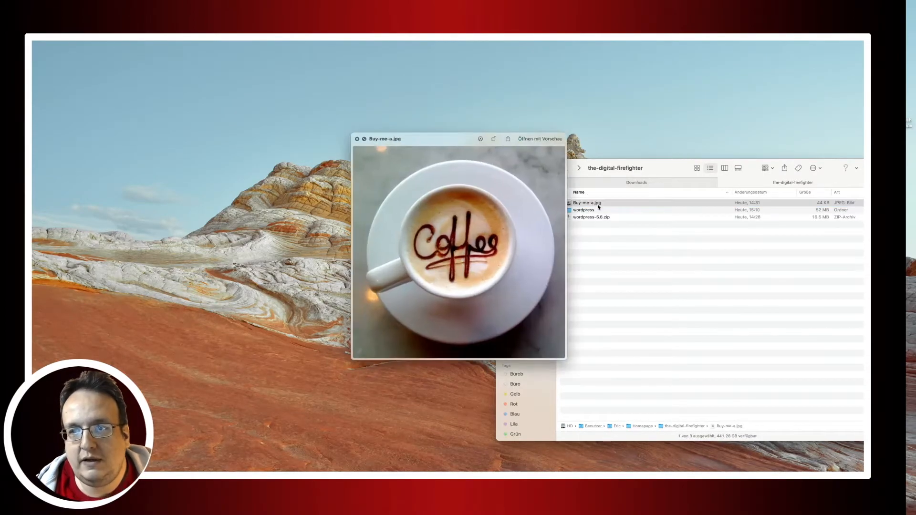
{"action": "key", "text": "space"}
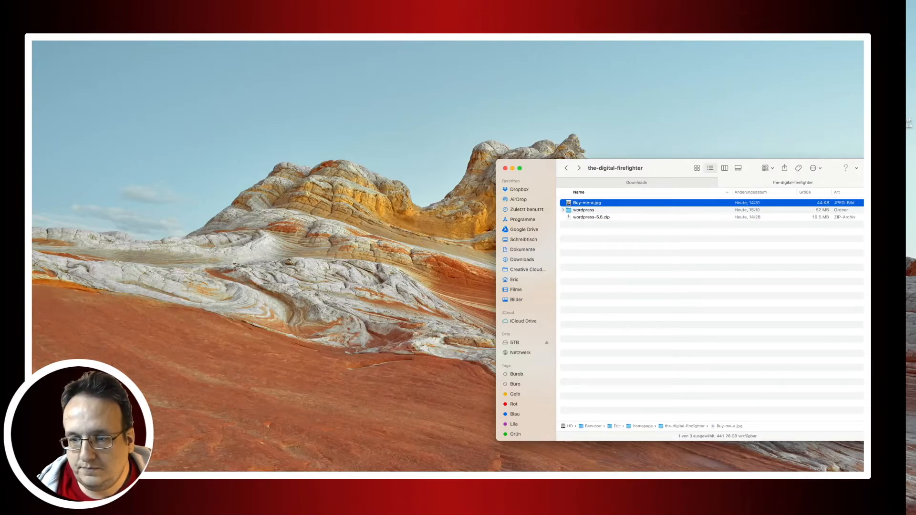
{"action": "key", "text": "super+Tab"}
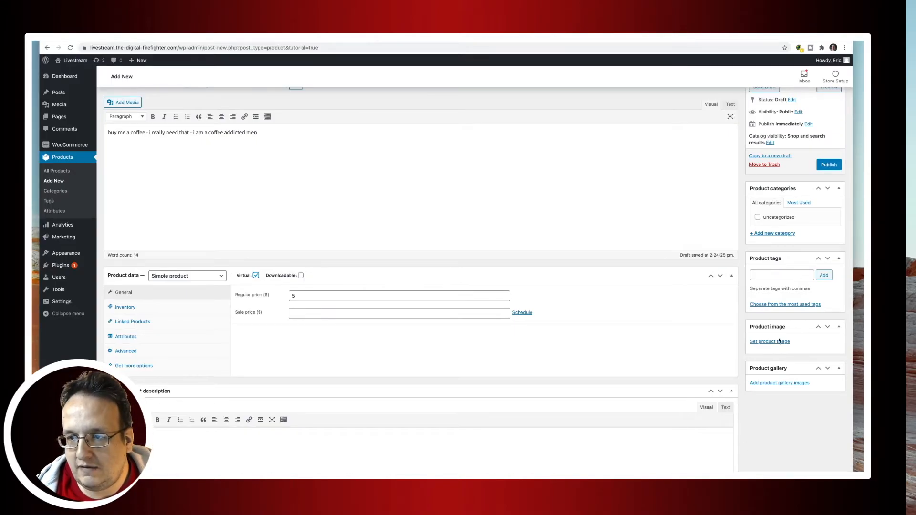
Upload Buy-me-a.jpg from Finder and set it as the product image.
{"action": "left_click", "coordinate": [778, 341]}
{"action": "key", "text": "super+Tab"}
{"action": "left_click_drag", "start_coordinate": [595, 207], "coordinate": [370, 168]}
{"action": "key", "text": "super+Tab"}
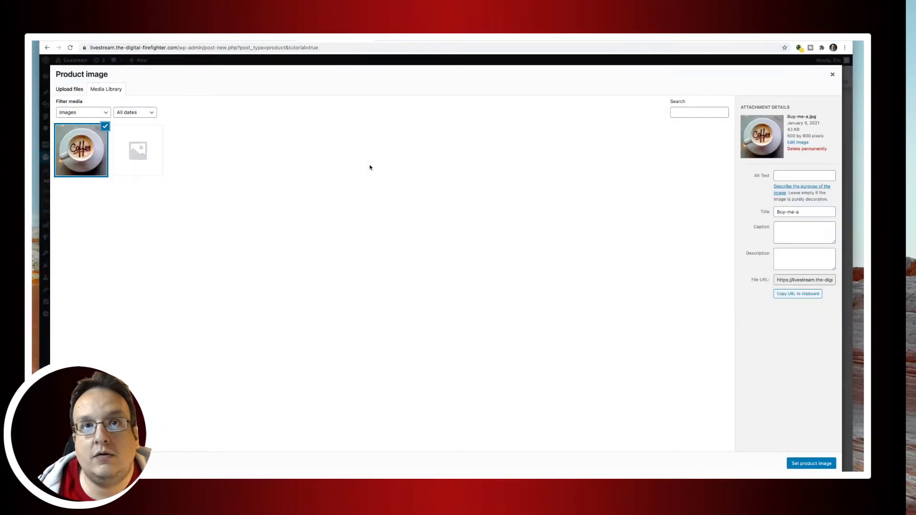
{"action": "left_click", "coordinate": [811, 463]}
{"action": "scroll", "coordinate": [689, 346], "scroll_direction": "down", "scroll_amount": 2}
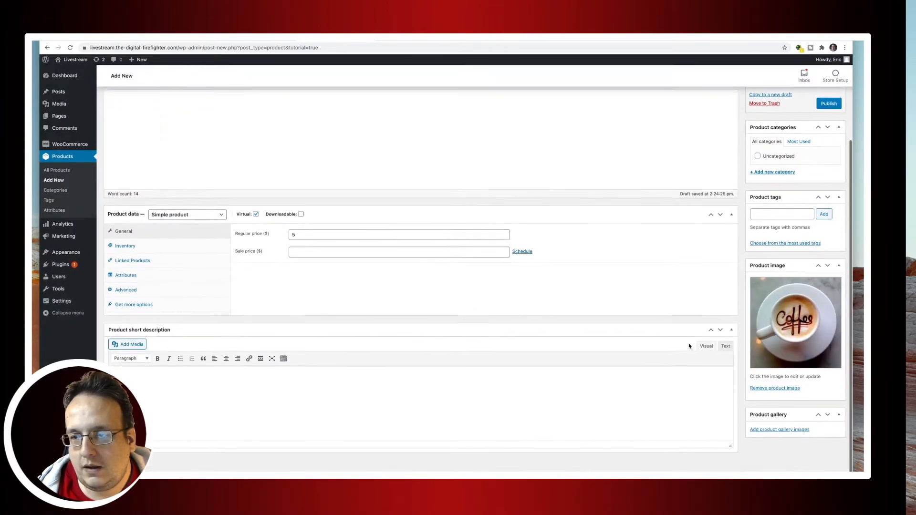
{"action": "scroll", "coordinate": [687, 344], "scroll_direction": "up", "scroll_amount": 3}
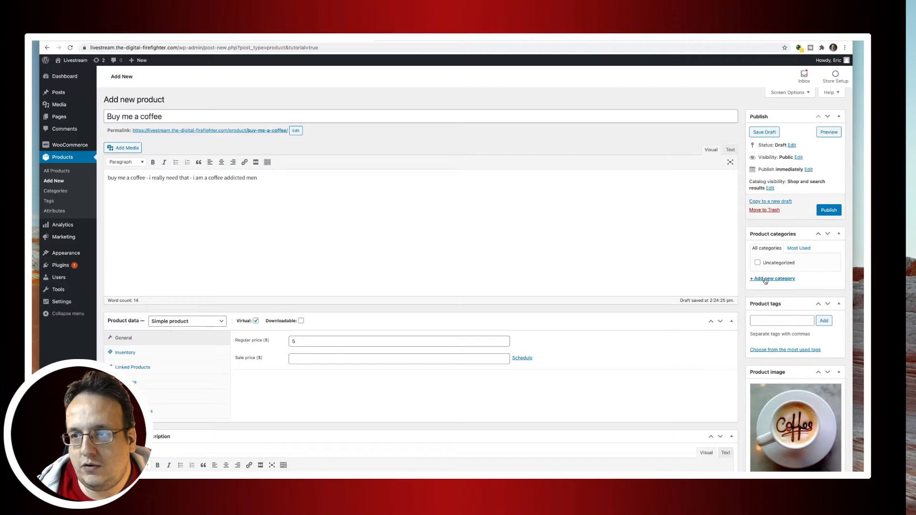
Add a new product category named 'donation'.
{"action": "left_click", "coordinate": [766, 280]}
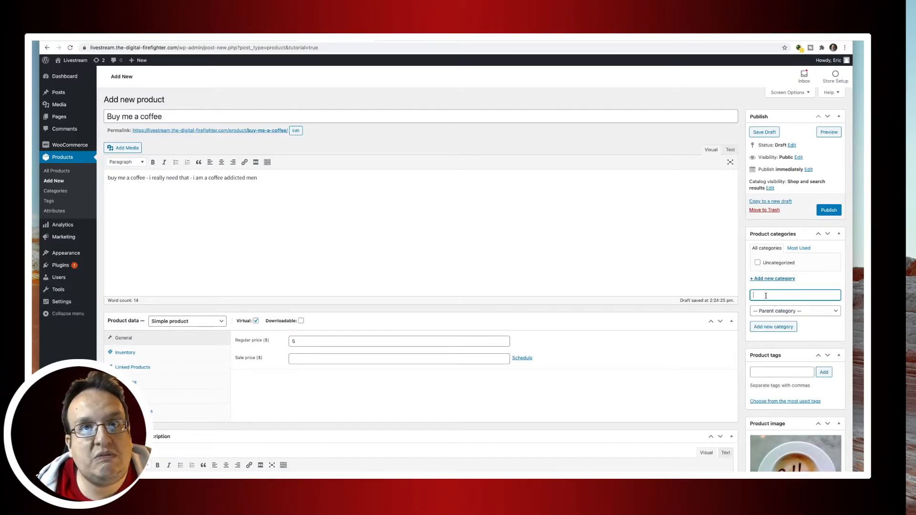
{"action": "type", "text": "donation"}
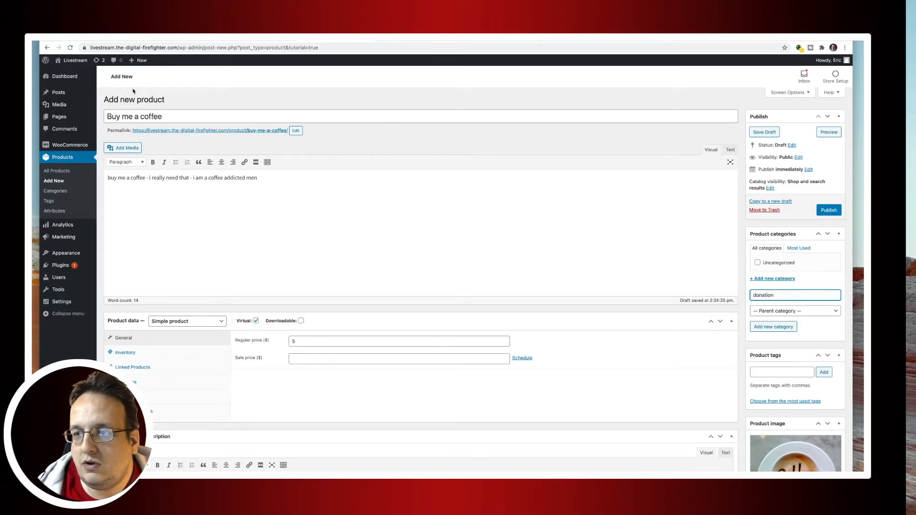
{"action": "left_click", "coordinate": [773, 326]}
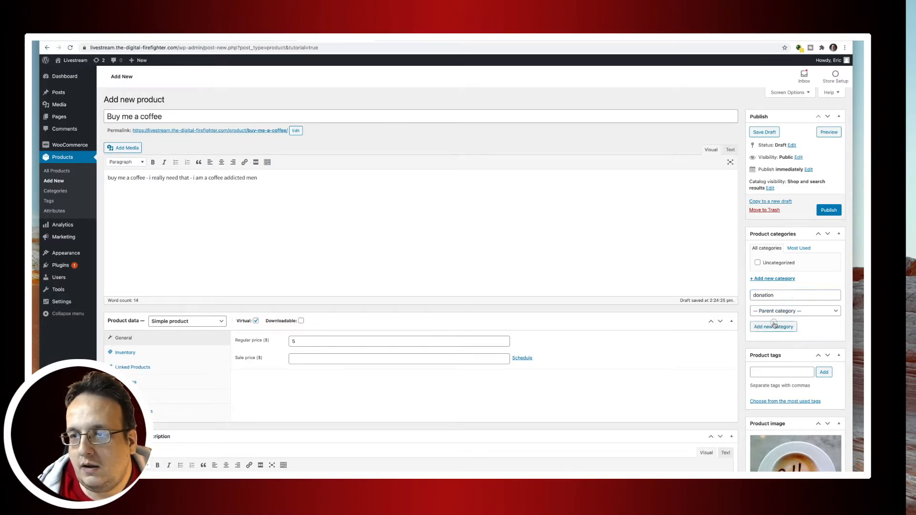
Publish the Buy me a coffee product, view its public page, then return to All Products.
{"action": "left_click", "coordinate": [827, 210]}
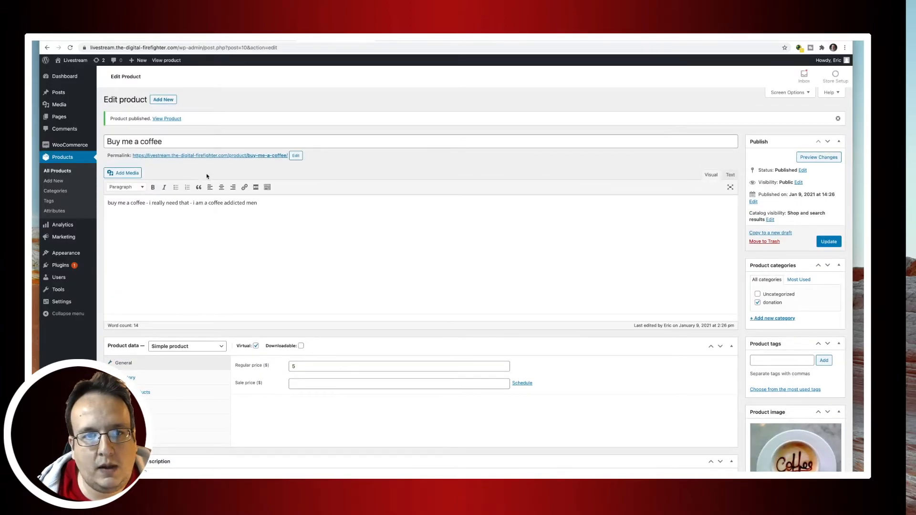
{"action": "left_click", "coordinate": [188, 158]}
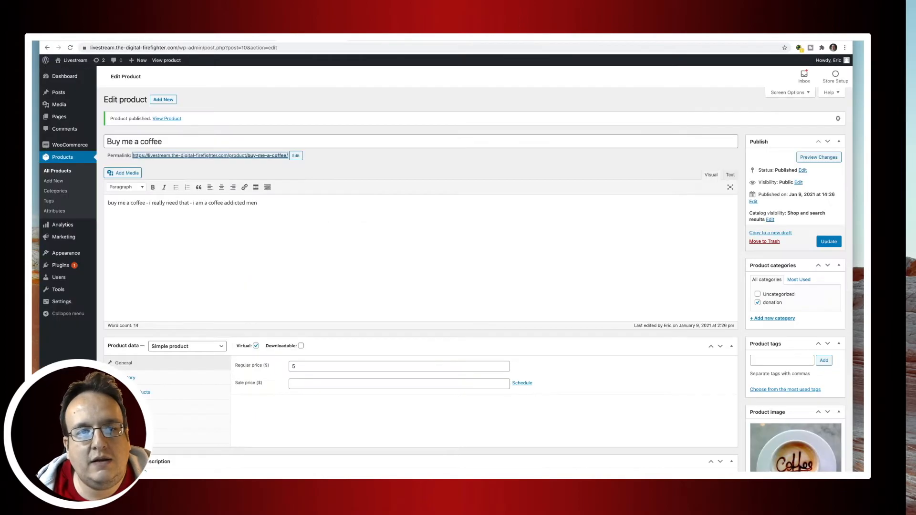
{"action": "left_click", "coordinate": [58, 171]}
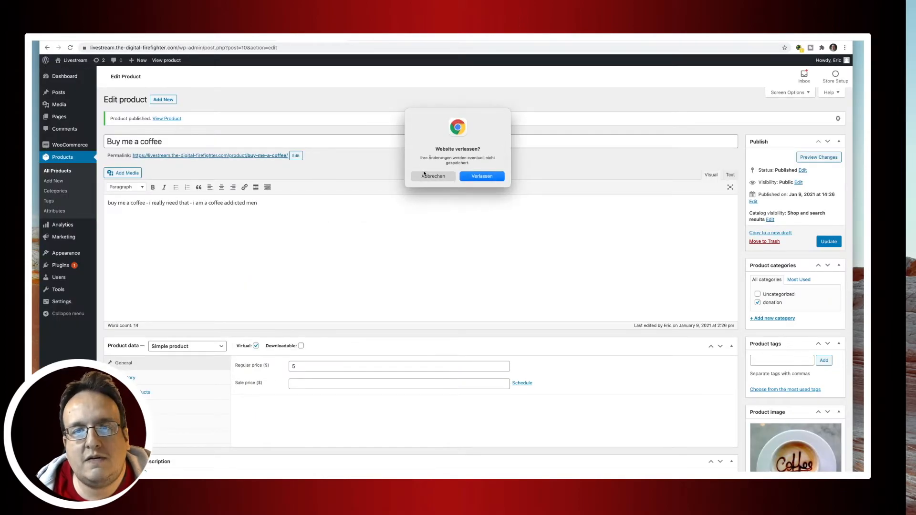
{"action": "left_click", "coordinate": [463, 177]}
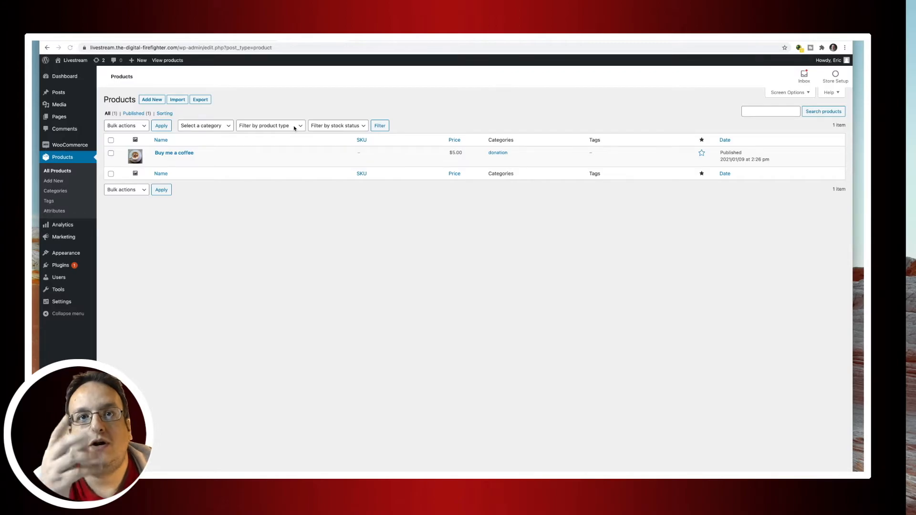
{"action": "left_click", "coordinate": [361, 43]}
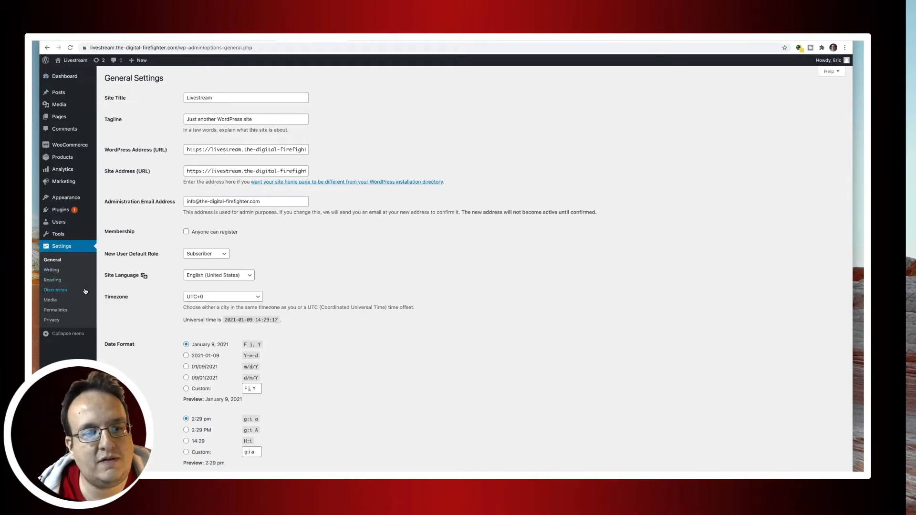
In Reading settings, set a static homepage to the Shop page and save.
{"action": "left_click", "coordinate": [58, 281]}
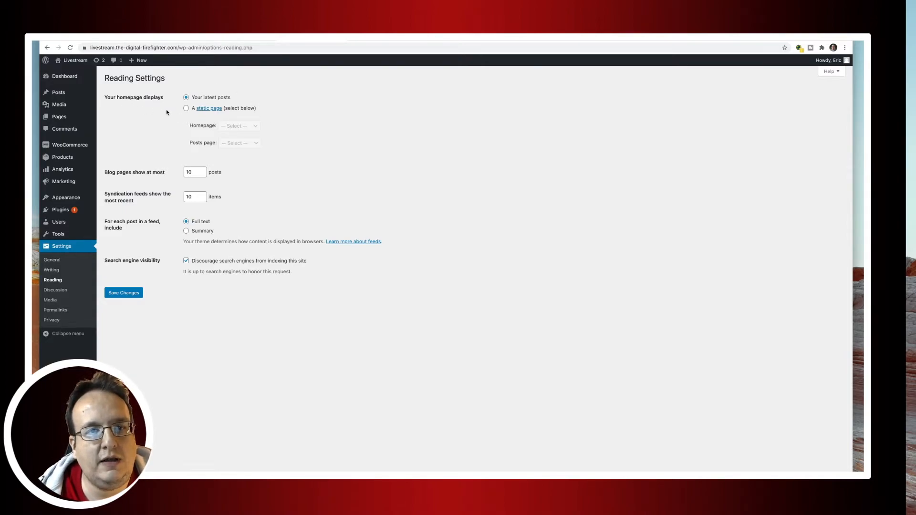
{"action": "left_click", "coordinate": [187, 109]}
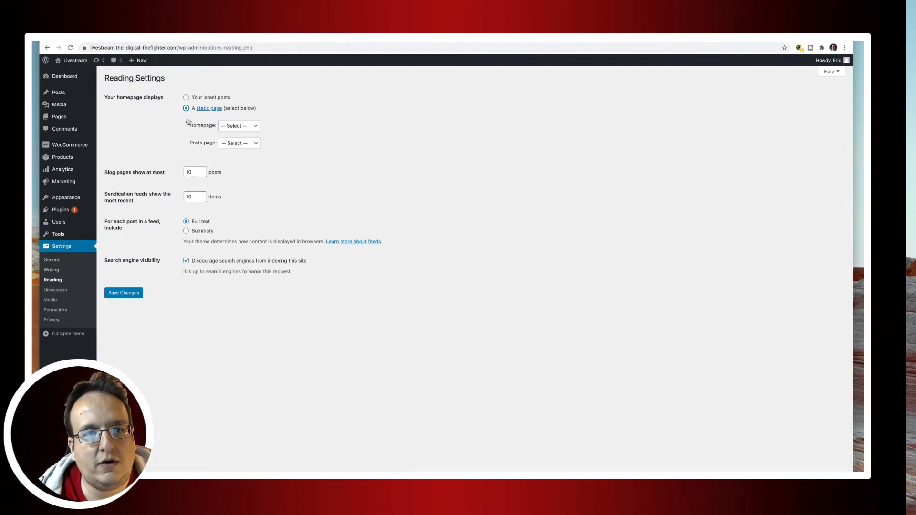
{"action": "left_click", "coordinate": [245, 128]}
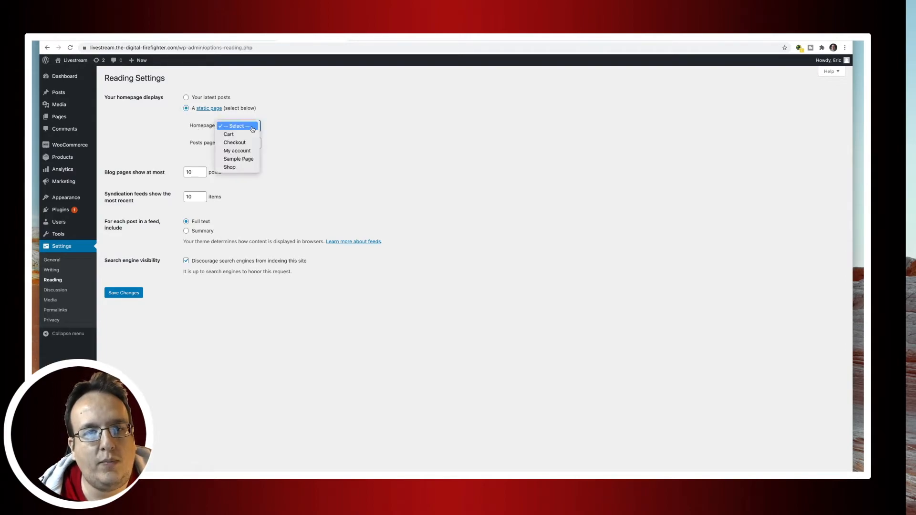
{"action": "left_click", "coordinate": [248, 168]}
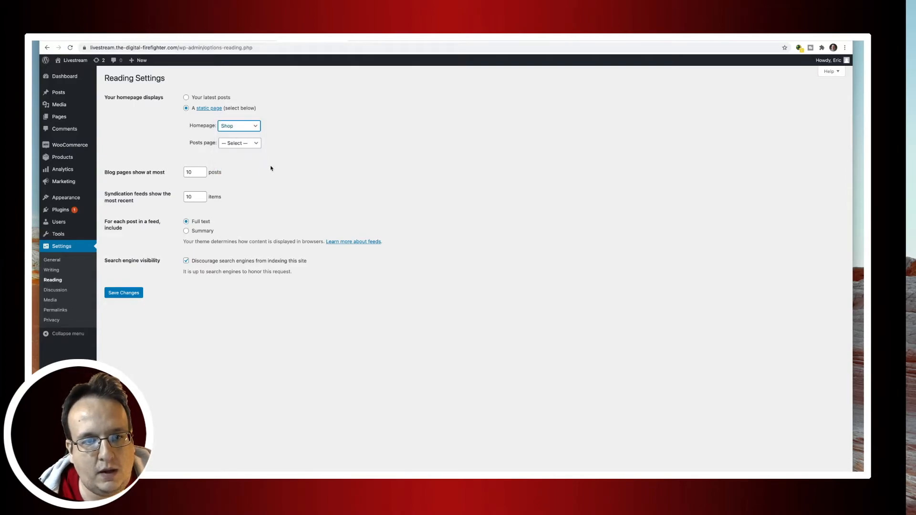
{"action": "left_click", "coordinate": [120, 293]}
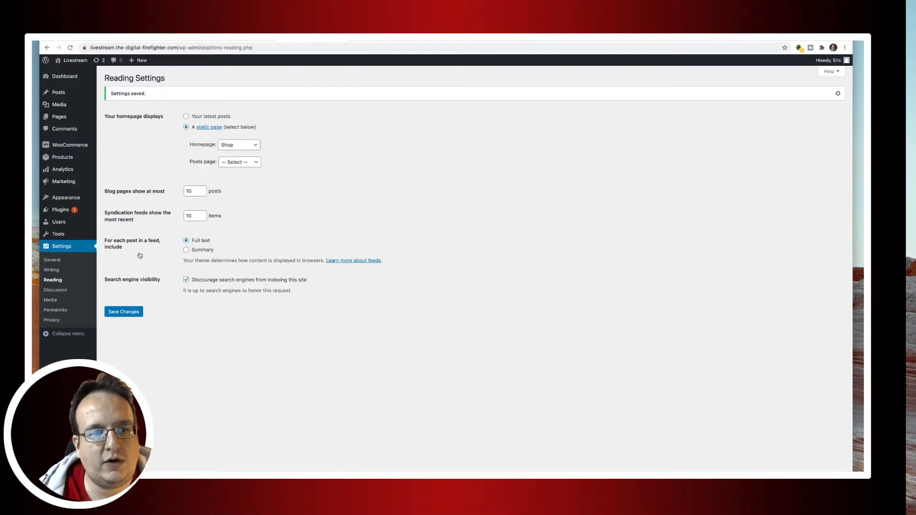
{"action": "left_click", "coordinate": [76, 60]}
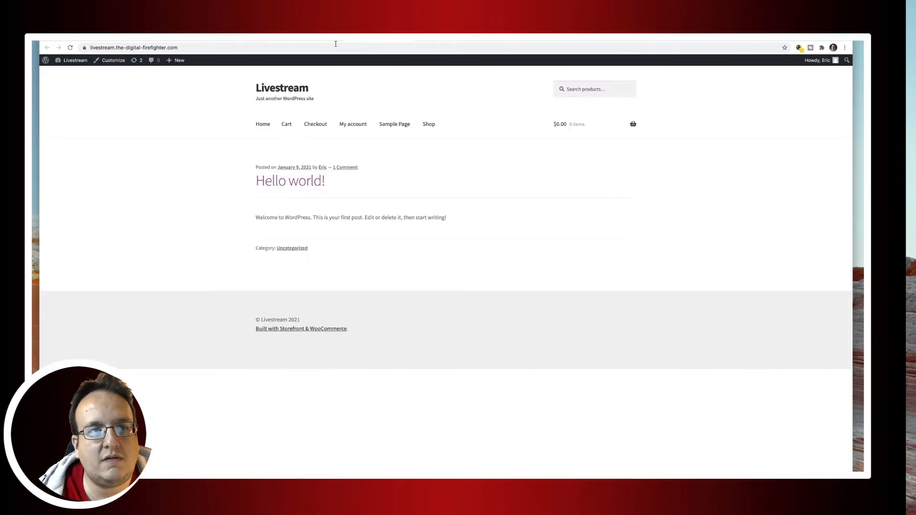
Reload the front page to confirm the Shop lists Buy me a coffee, then return to Reading Settings.
{"action": "left_click", "coordinate": [71, 49]}
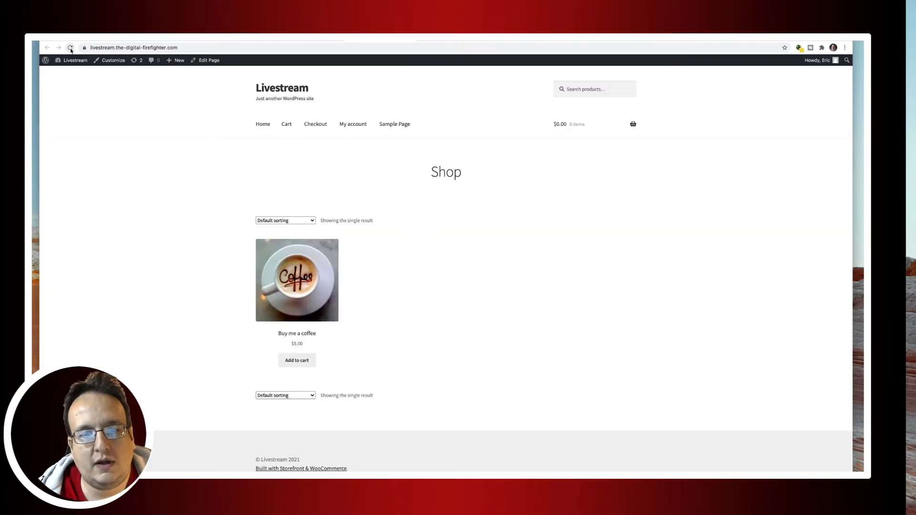
{"action": "left_click", "coordinate": [305, 274]}
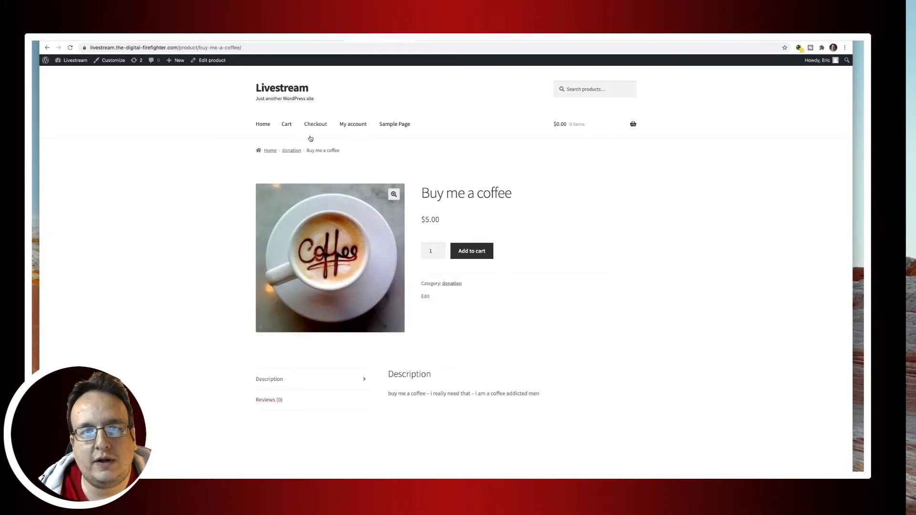
{"action": "left_click", "coordinate": [297, 88]}
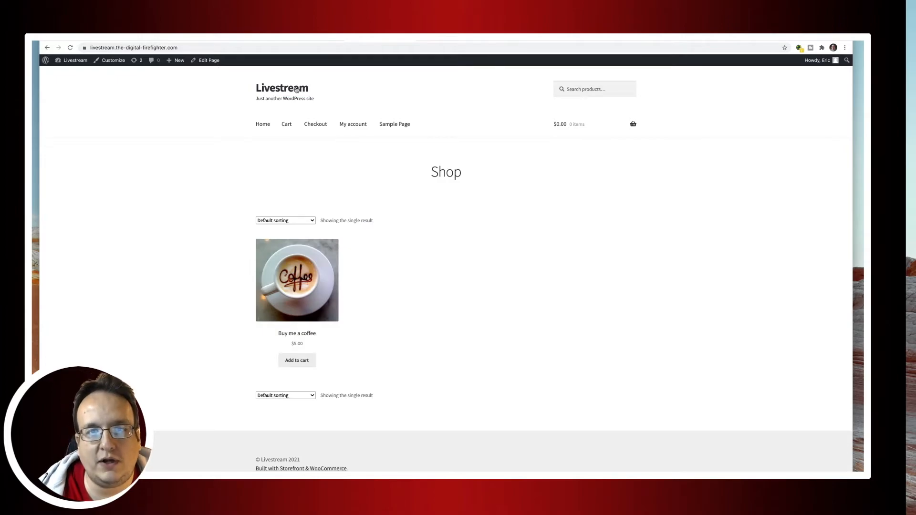
{"action": "left_click", "coordinate": [307, 41]}
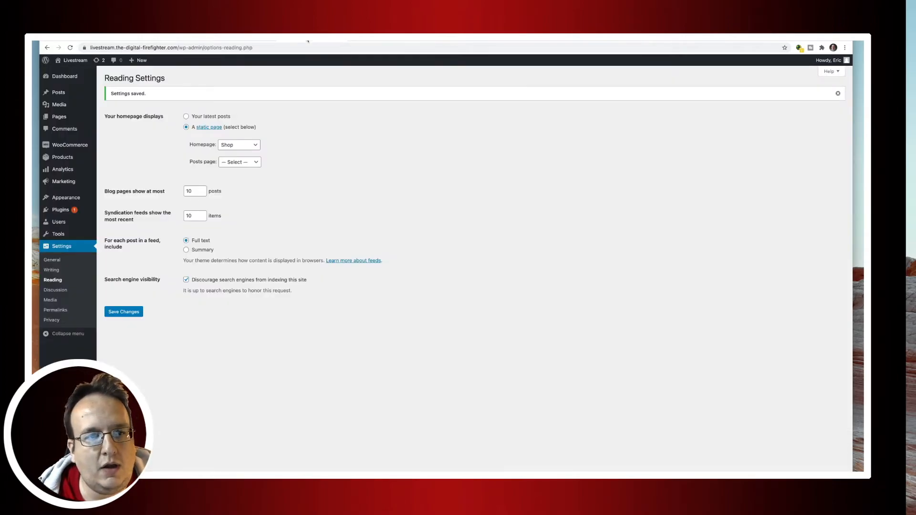
Go to Plugins to view the installed plugins list.
{"action": "mouse_move", "coordinate": [62, 199]}
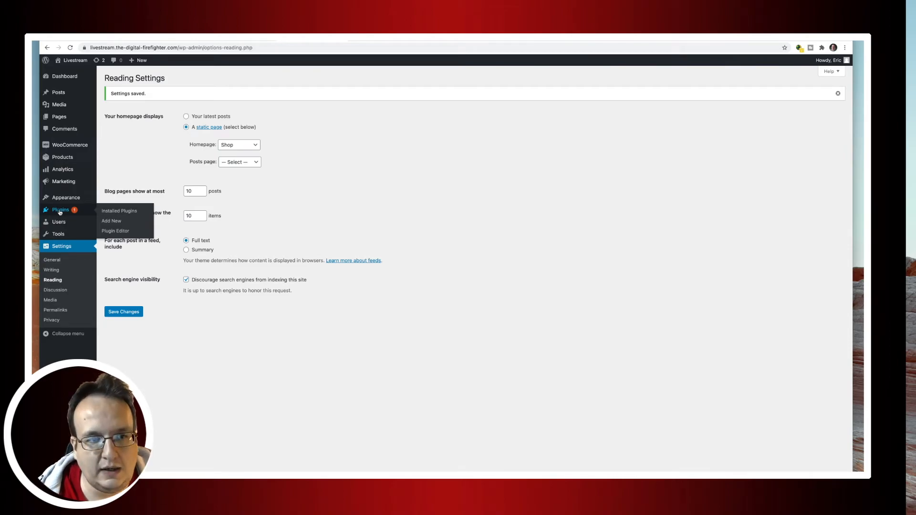
{"action": "left_click", "coordinate": [60, 211]}
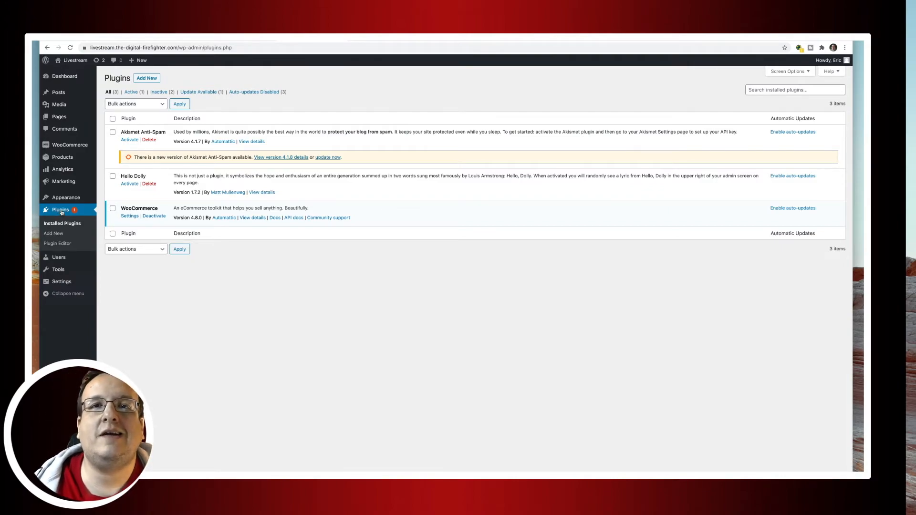
Search Add New plugins for 'strip', then install and activate WooCommerce Stripe Payment Gateway.
{"action": "left_click", "coordinate": [146, 79]}
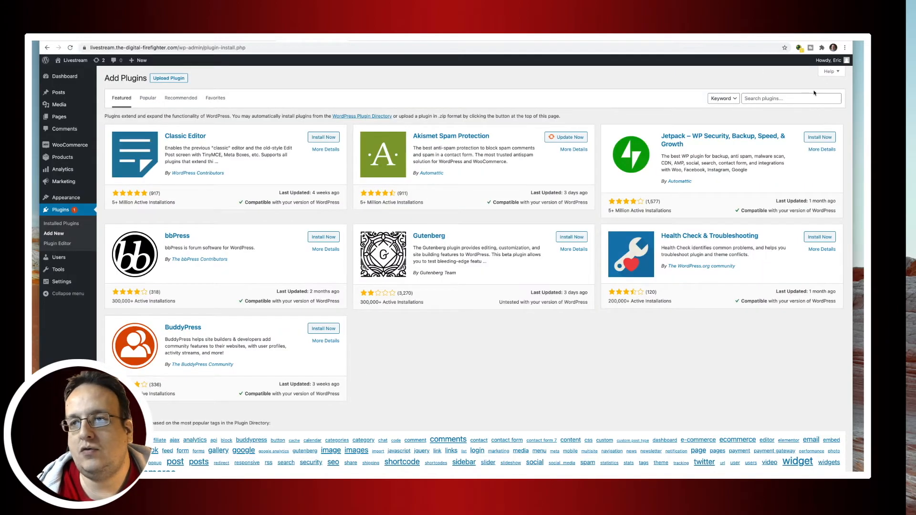
{"action": "left_click", "coordinate": [763, 103]}
{"action": "type", "text": "stripe"}
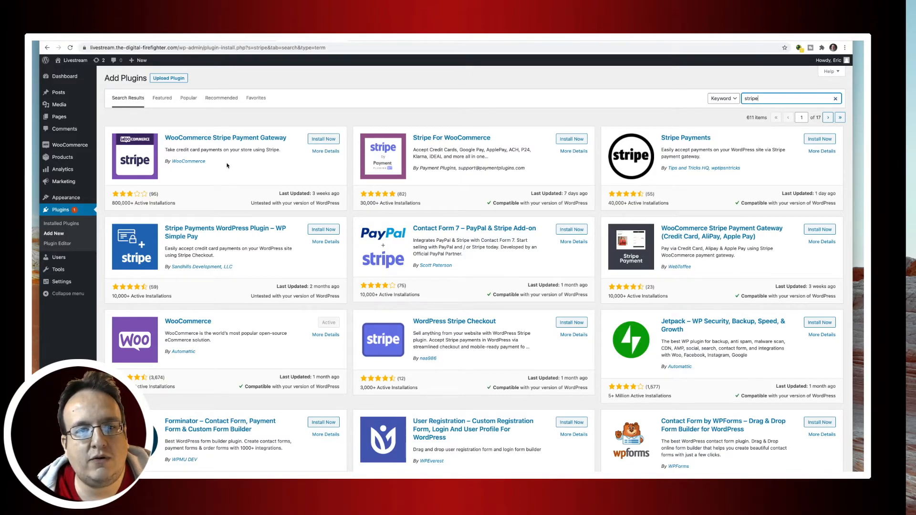
{"action": "left_click", "coordinate": [323, 140]}
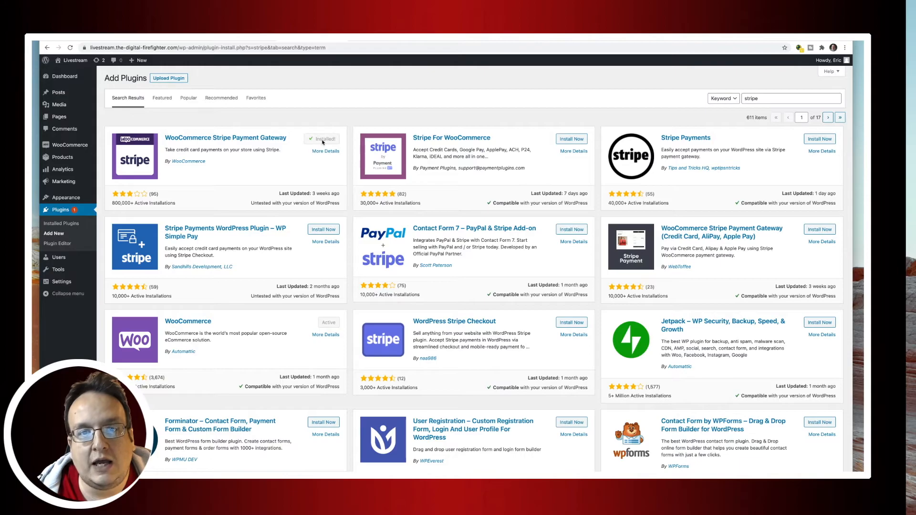
{"action": "left_click", "coordinate": [325, 141]}
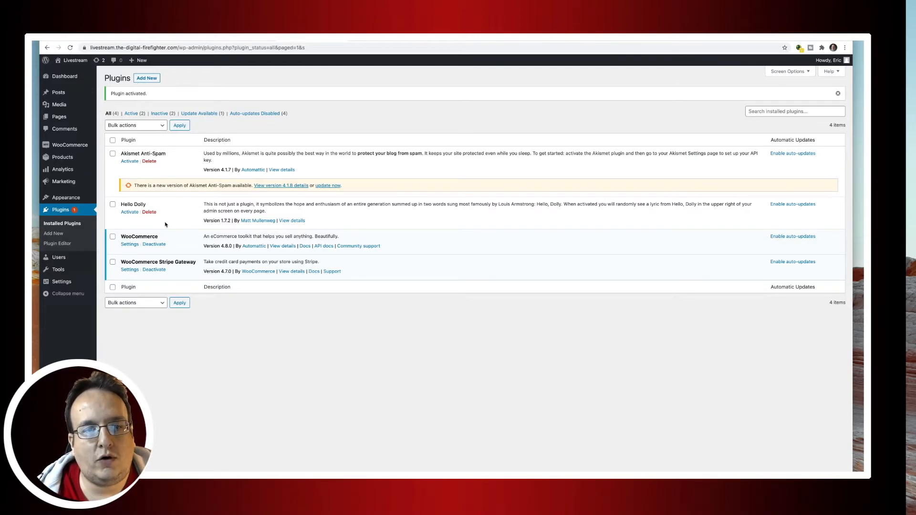
In the Stripe gateway settings, tick Enable Stripe and untick Enable Test Mode.
{"action": "left_click", "coordinate": [130, 270]}
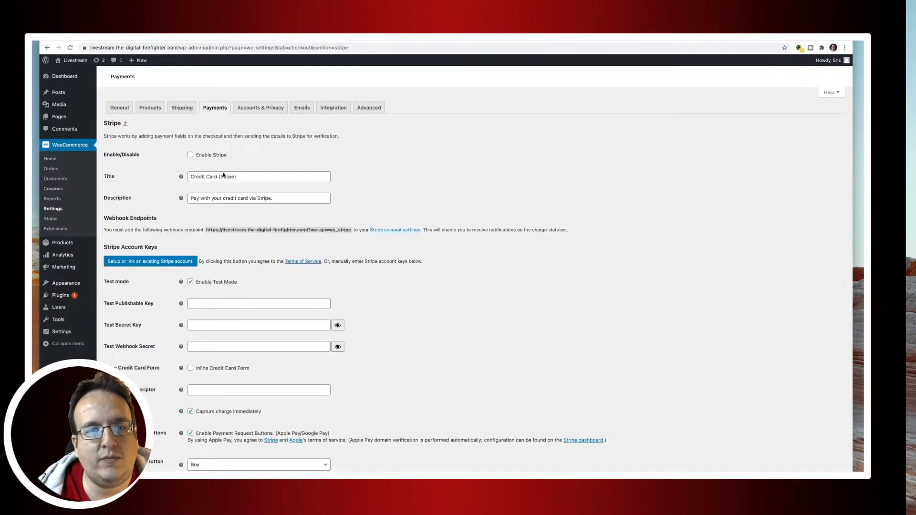
{"action": "left_click", "coordinate": [191, 156]}
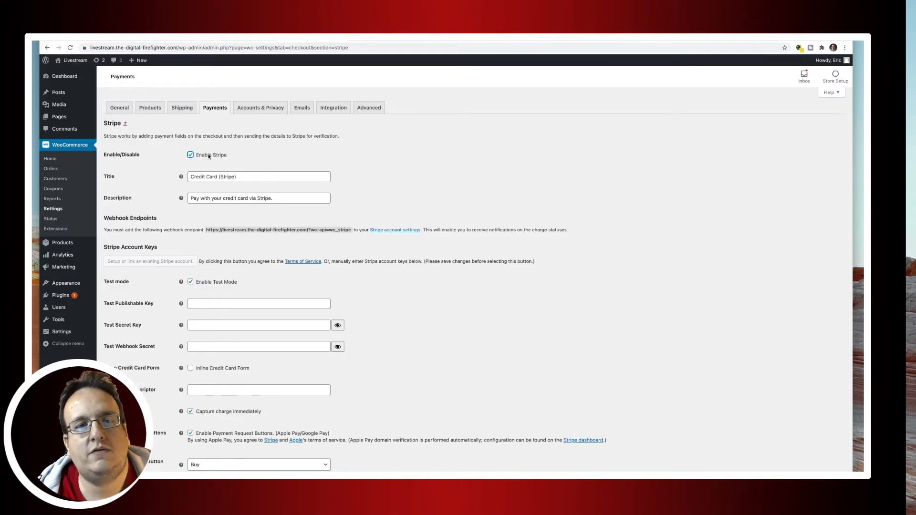
{"action": "scroll", "coordinate": [329, 285], "scroll_direction": "down", "scroll_amount": 2}
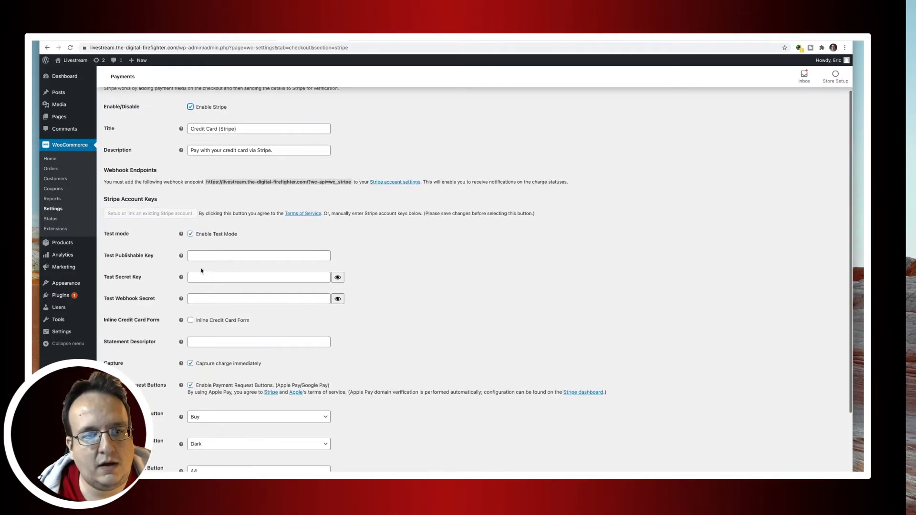
{"action": "left_click", "coordinate": [191, 234]}
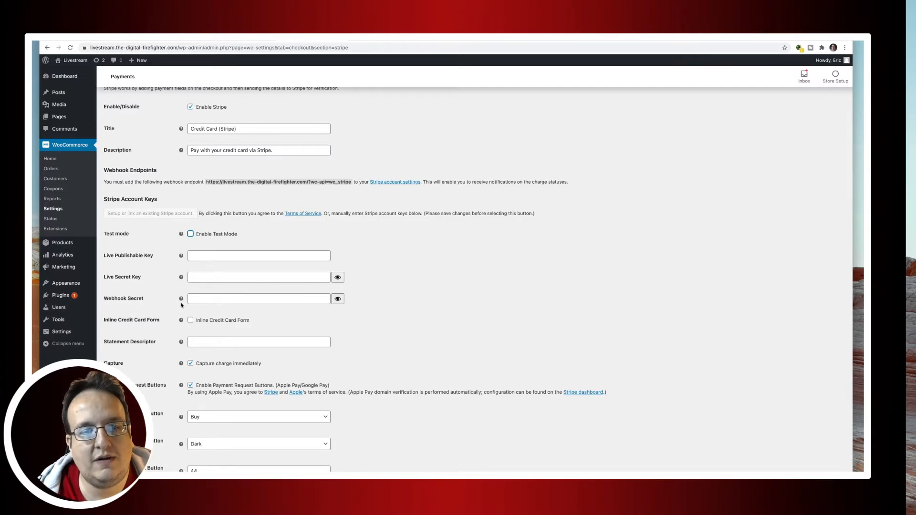
Look over the live publishable key, secret key and webhook secret fields, leaving them empty.
{"action": "left_click", "coordinate": [206, 259]}
{"action": "left_click", "coordinate": [206, 277]}
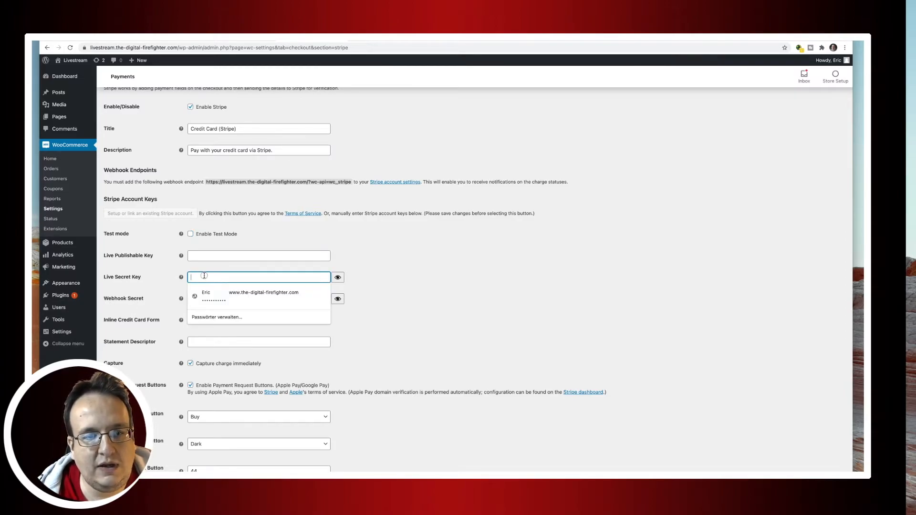
{"action": "left_click", "coordinate": [418, 320]}
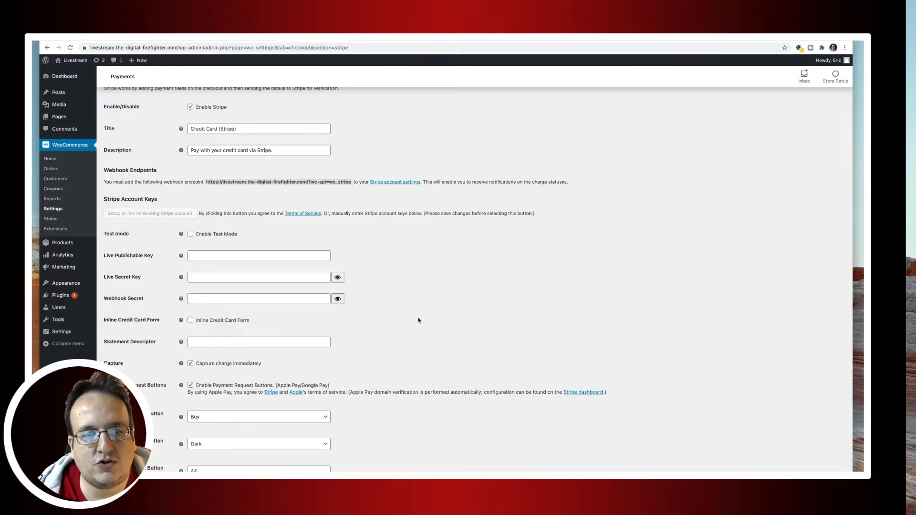
{"action": "left_click", "coordinate": [245, 300]}
{"action": "left_click", "coordinate": [448, 310]}
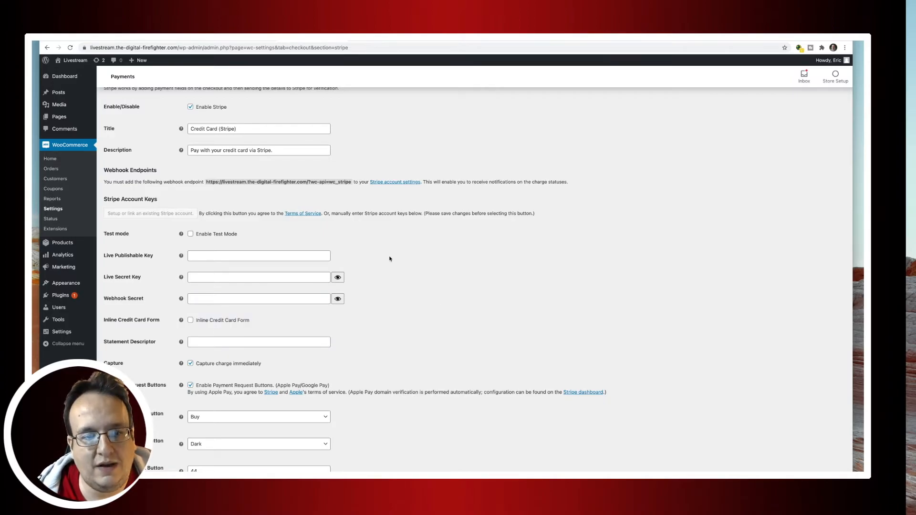
{"action": "scroll", "coordinate": [409, 328], "scroll_direction": "down", "scroll_amount": 2}
{"action": "scroll", "coordinate": [391, 293], "scroll_direction": "up", "scroll_amount": 3}
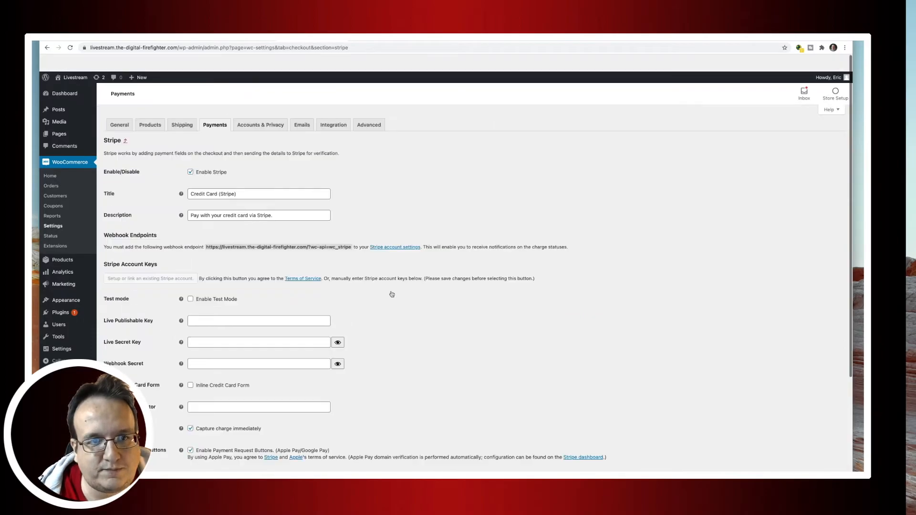
Re-tick Enable Stripe, save the Stripe settings and return to the payment methods list.
{"action": "left_click", "coordinate": [190, 156]}
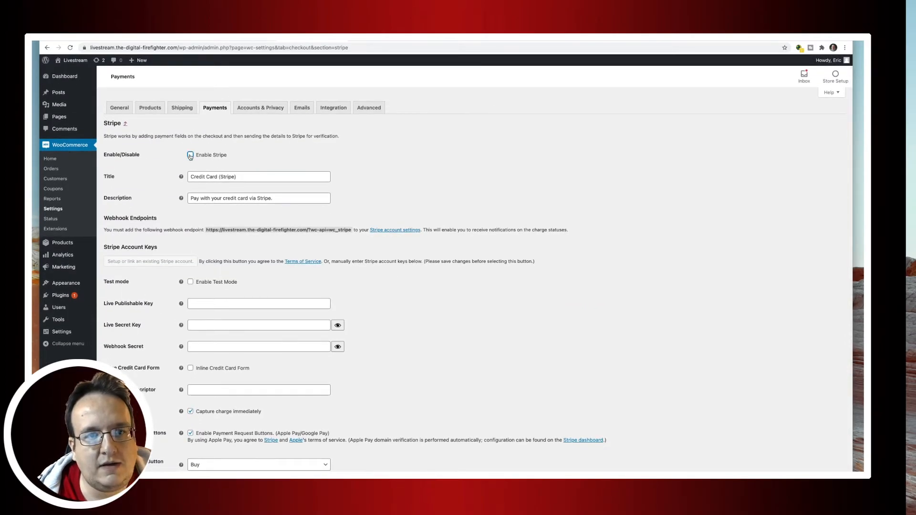
{"action": "scroll", "coordinate": [432, 342], "scroll_direction": "down", "scroll_amount": 3}
{"action": "left_click", "coordinate": [121, 449]}
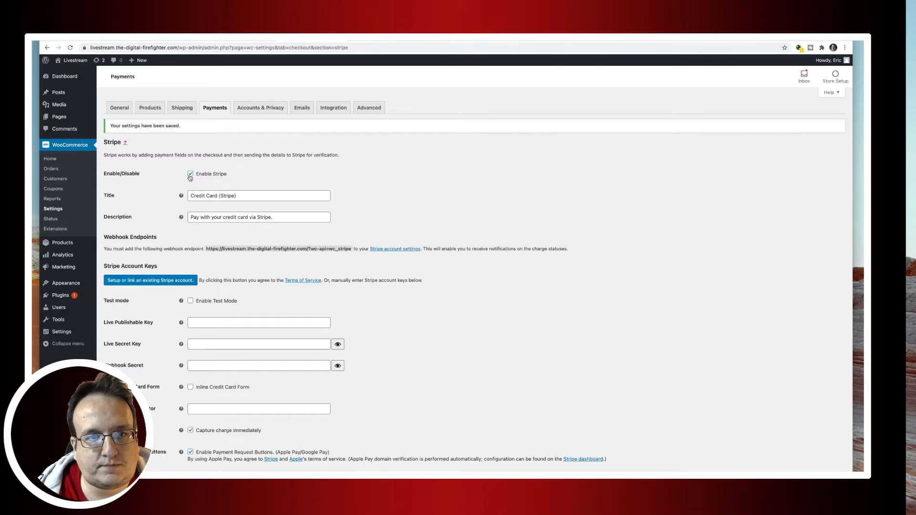
{"action": "left_click", "coordinate": [215, 109]}
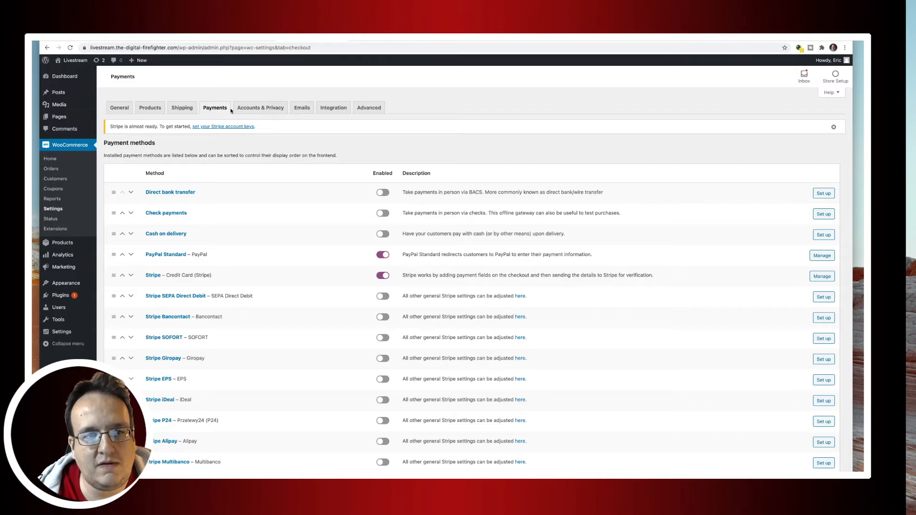
Review PayPal Standard and Stripe as the enabled payment methods, then reload the storefront home page.
{"action": "scroll", "coordinate": [325, 159], "scroll_direction": "down", "scroll_amount": 2}
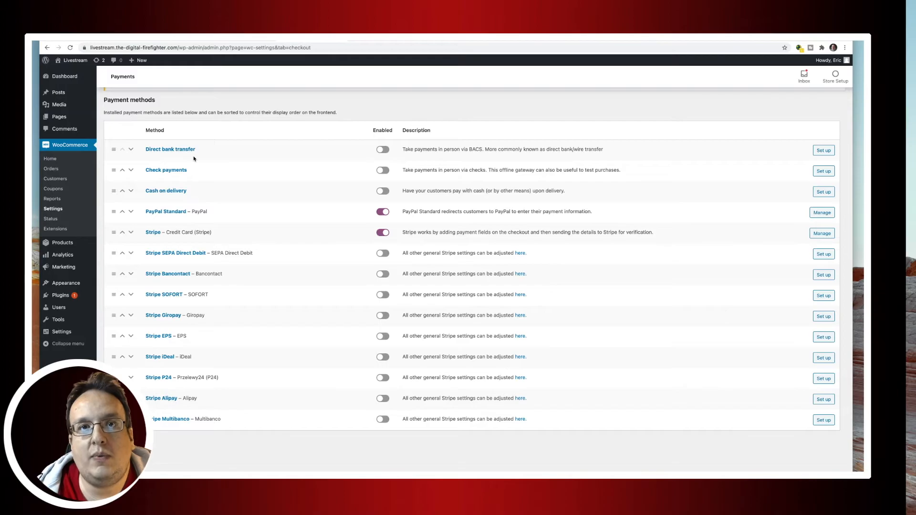
{"action": "left_click", "coordinate": [382, 150]}
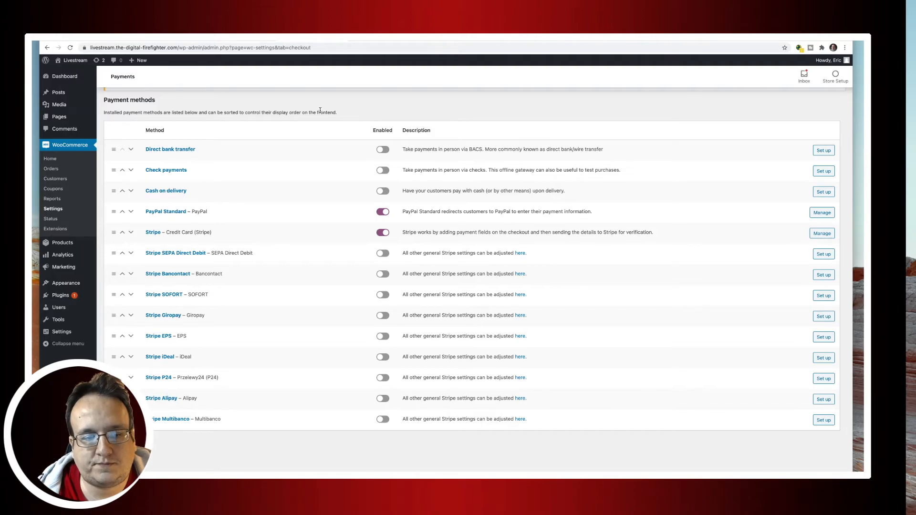
{"action": "left_click", "coordinate": [75, 61]}
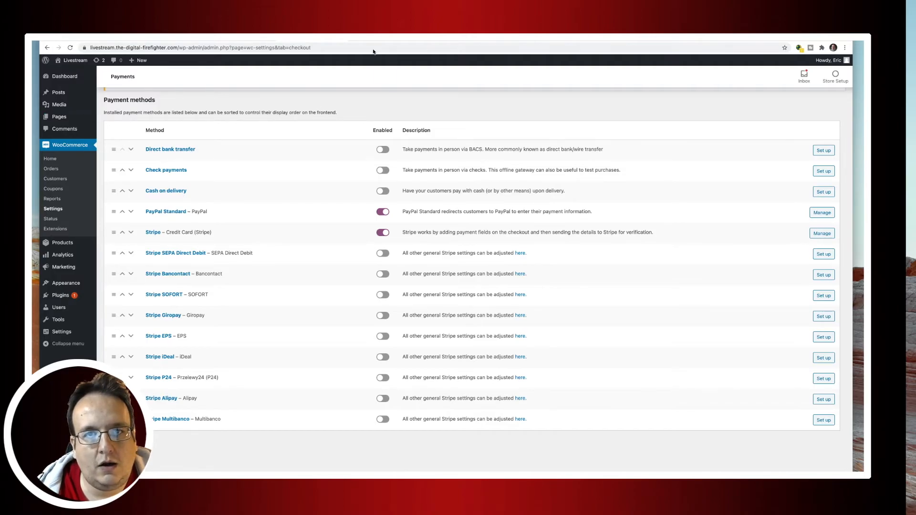
{"action": "left_click", "coordinate": [295, 88]}
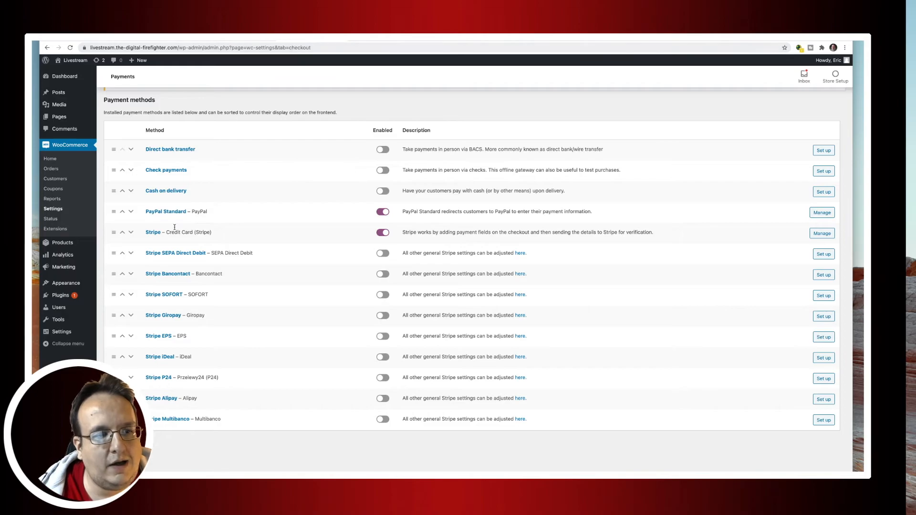
{"action": "mouse_move", "coordinate": [91, 286]}
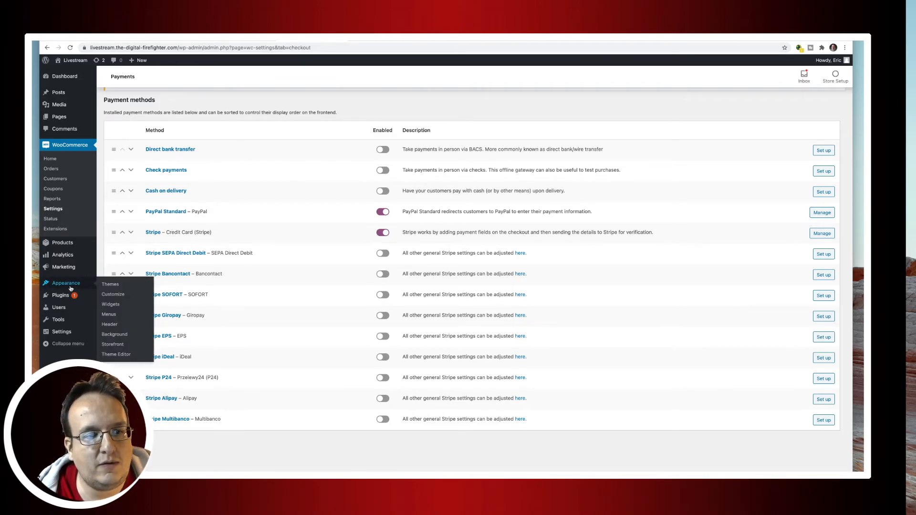
Create a new navigation menu named 'mainenu'.
{"action": "left_click", "coordinate": [108, 316]}
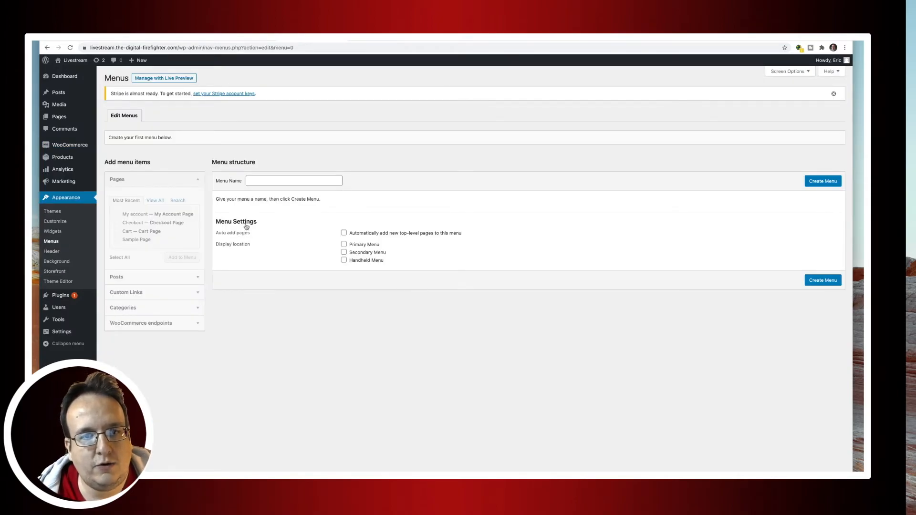
{"action": "left_click", "coordinate": [253, 181]}
{"action": "type", "text": "main"}
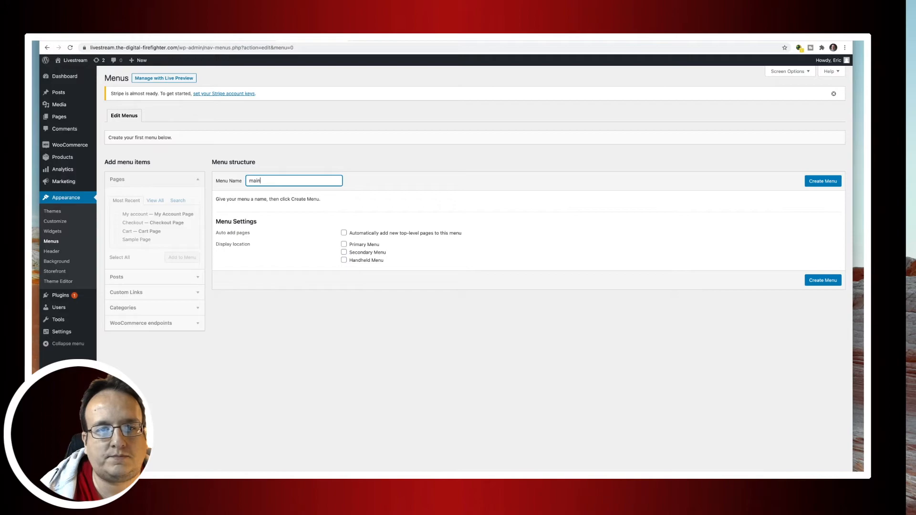
{"action": "type", "text": "enu"}
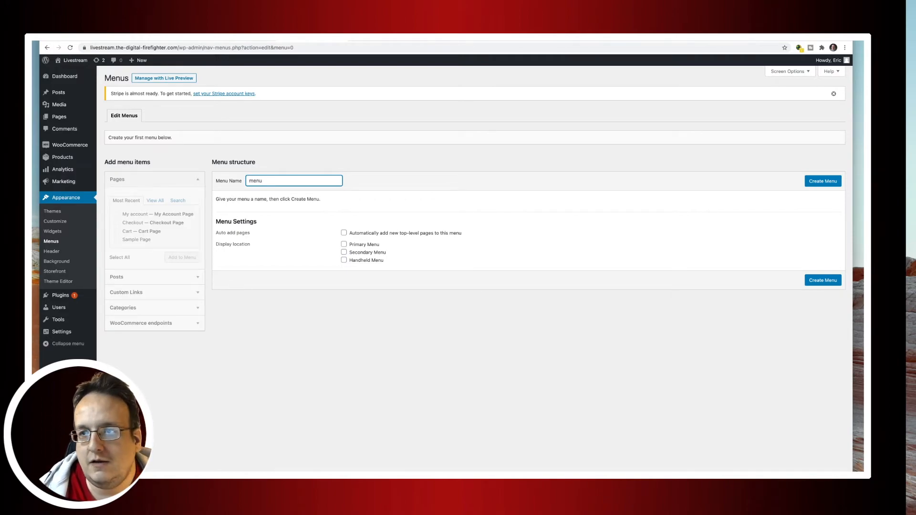
{"action": "left_click", "coordinate": [831, 183]}
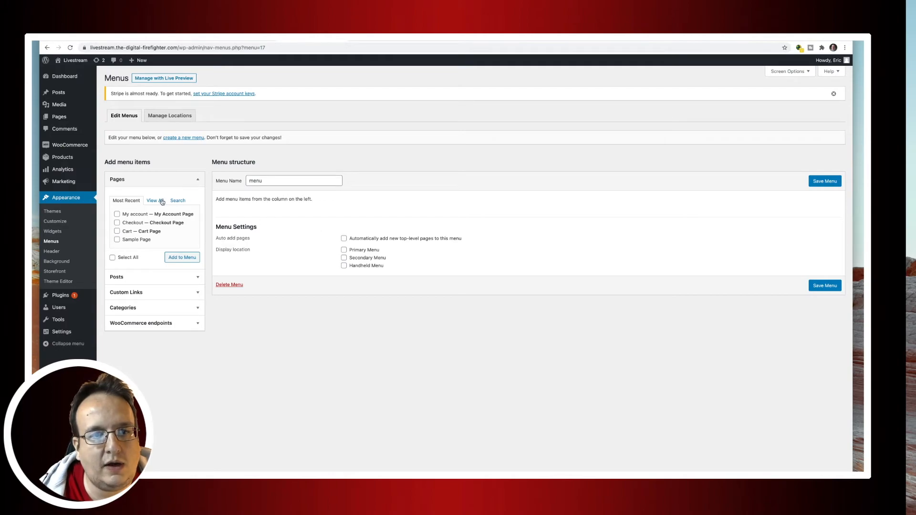
Add the Shop, Cart, Checkout and My account pages to the menu.
{"action": "left_click", "coordinate": [162, 201]}
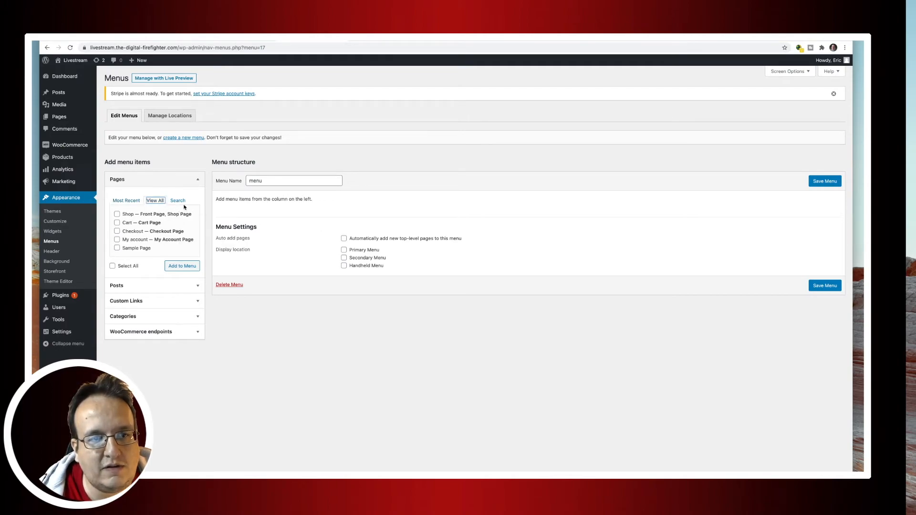
{"action": "left_click", "coordinate": [117, 216]}
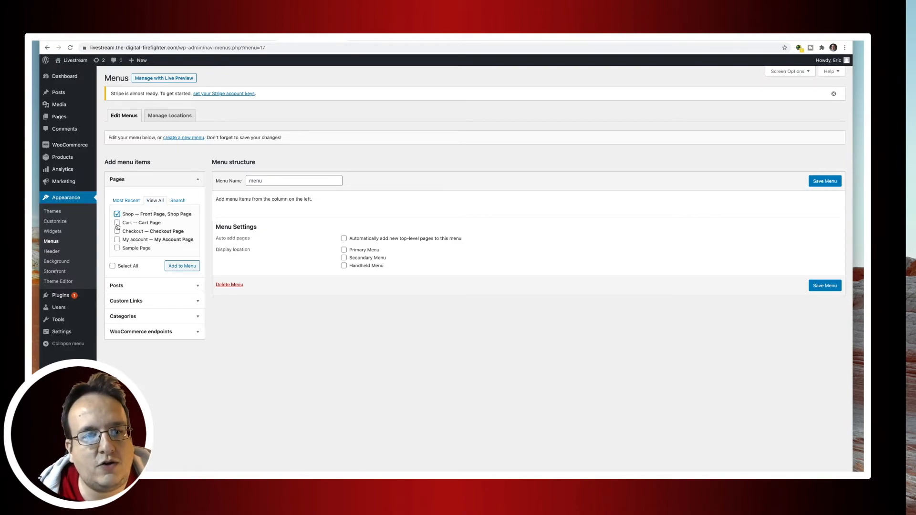
{"action": "left_click", "coordinate": [117, 223]}
{"action": "left_click", "coordinate": [117, 232]}
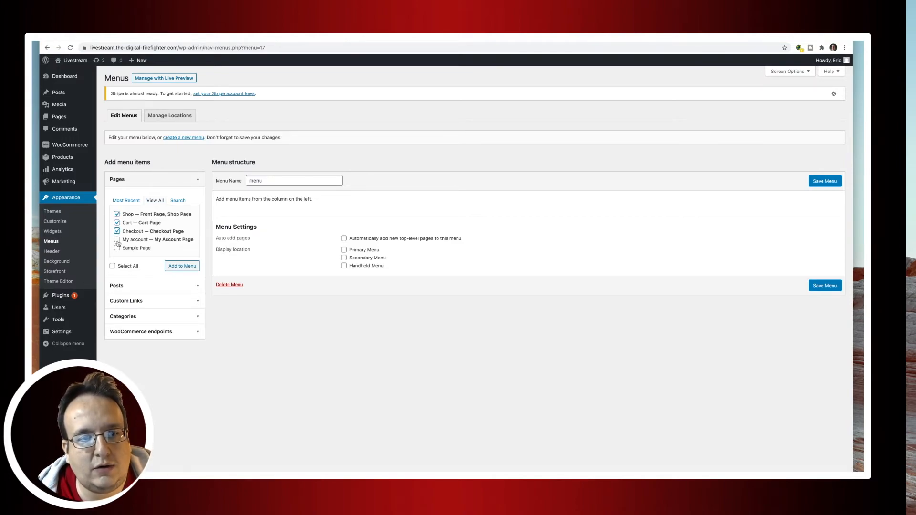
{"action": "left_click", "coordinate": [117, 239]}
{"action": "left_click", "coordinate": [187, 268]}
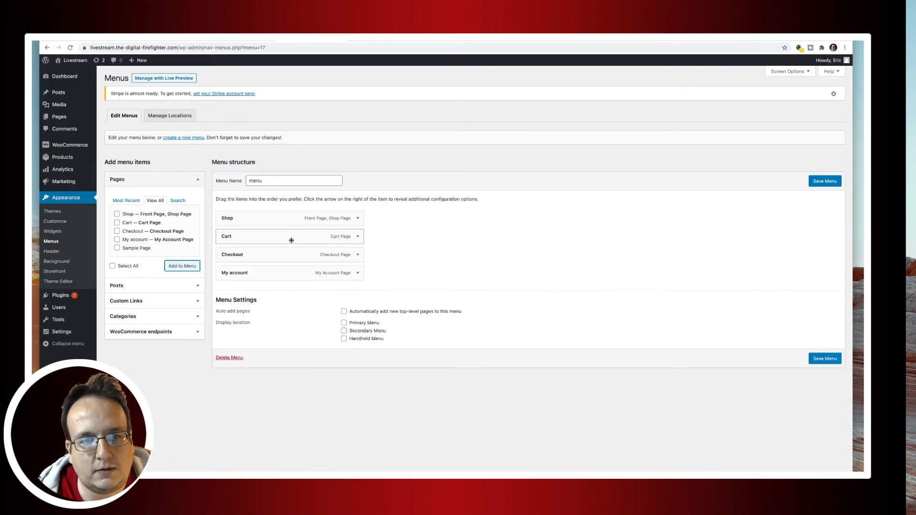
Nest Cart, Checkout and My account under Shop, set it as Primary Menu, and save.
{"action": "left_click_drag", "start_coordinate": [273, 238], "coordinate": [301, 272]}
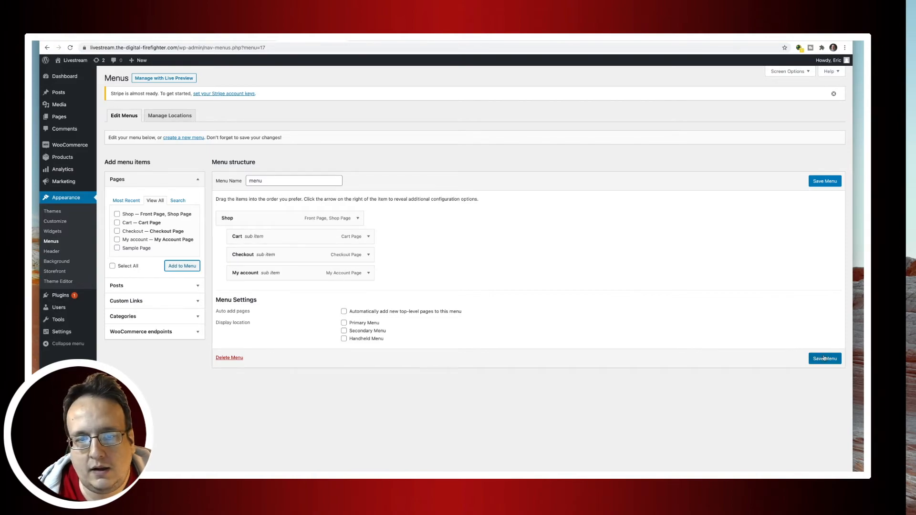
{"action": "left_click", "coordinate": [352, 324]}
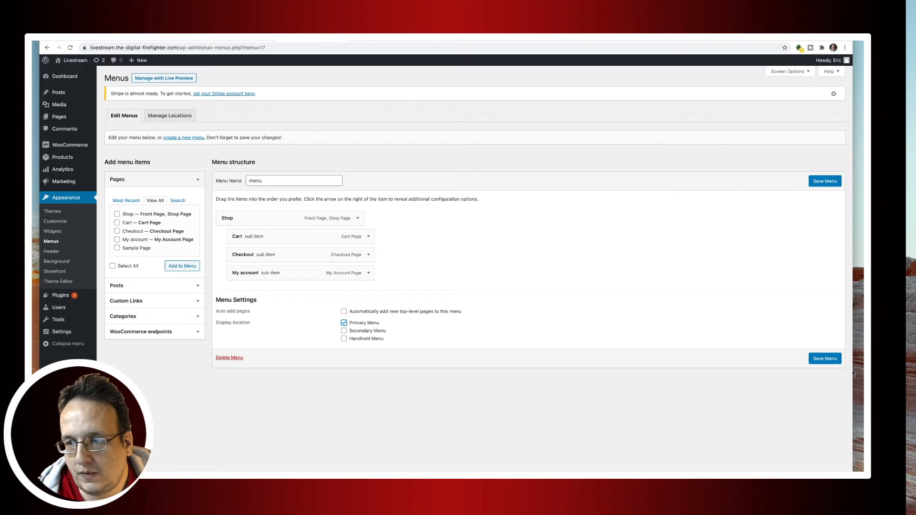
{"action": "left_click", "coordinate": [826, 360]}
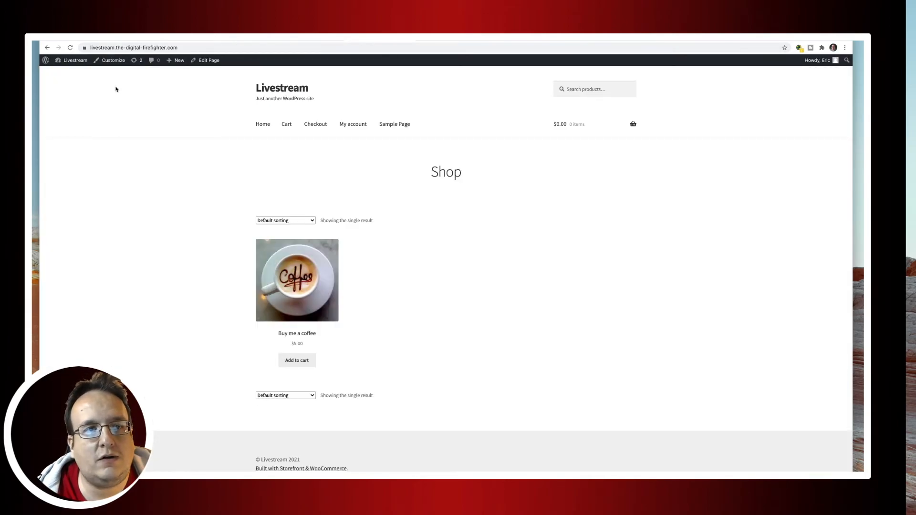
Reload the storefront and visit Shop, Cart, Checkout and My account through the new Shop dropdown.
{"action": "left_click", "coordinate": [70, 48]}
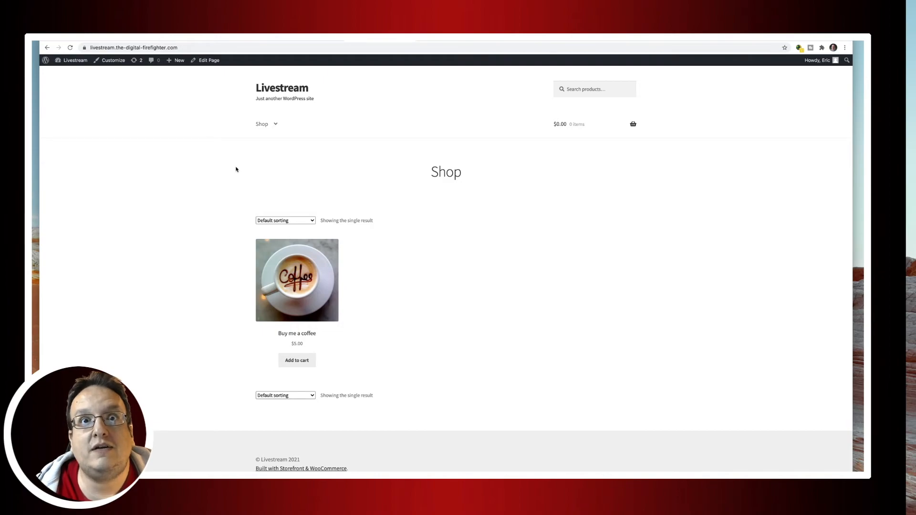
{"action": "mouse_move", "coordinate": [271, 128]}
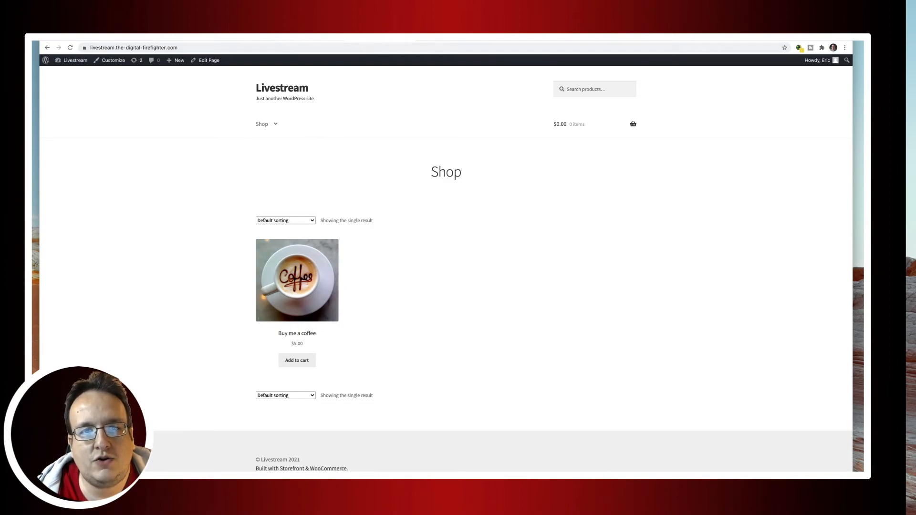
{"action": "left_click", "coordinate": [265, 126]}
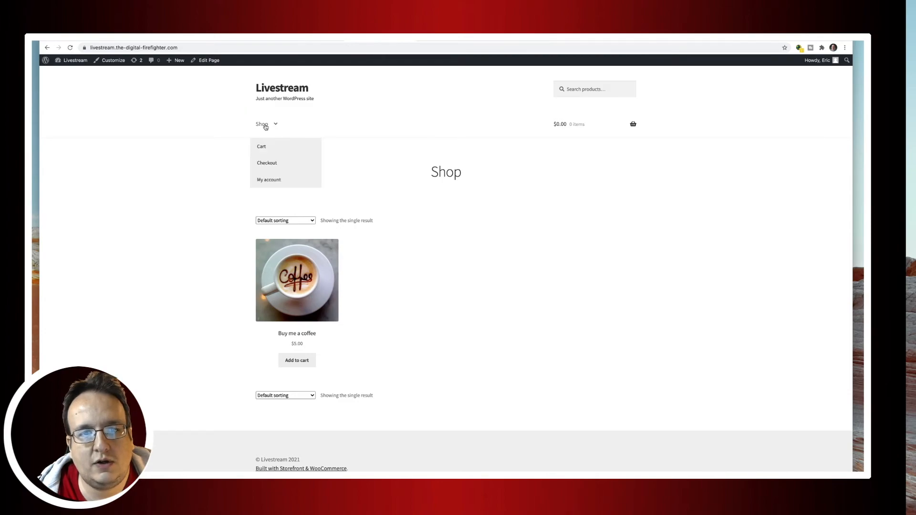
{"action": "left_click", "coordinate": [265, 146]}
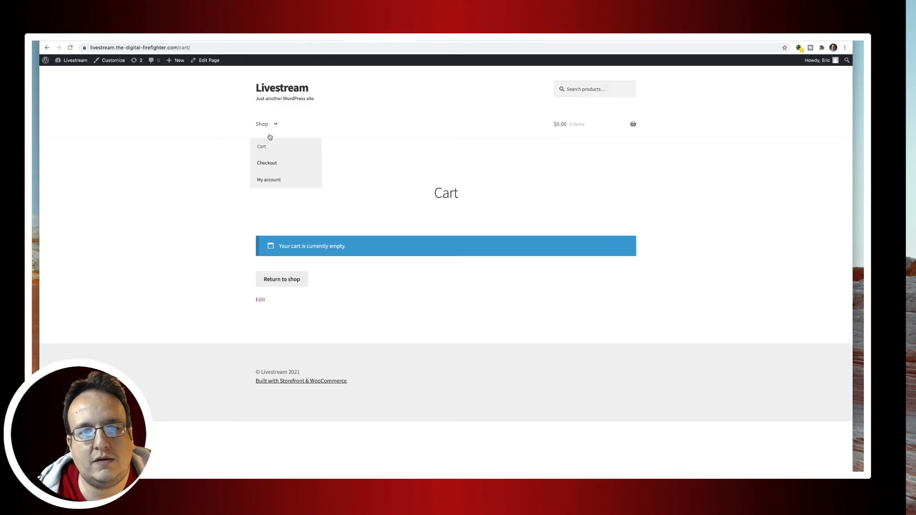
{"action": "left_click", "coordinate": [272, 163]}
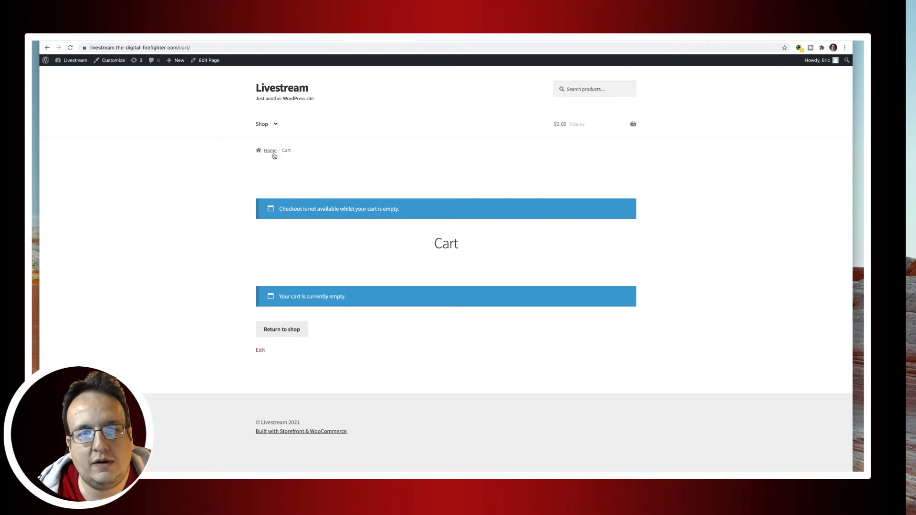
{"action": "mouse_move", "coordinate": [267, 125]}
{"action": "left_click", "coordinate": [278, 177]}
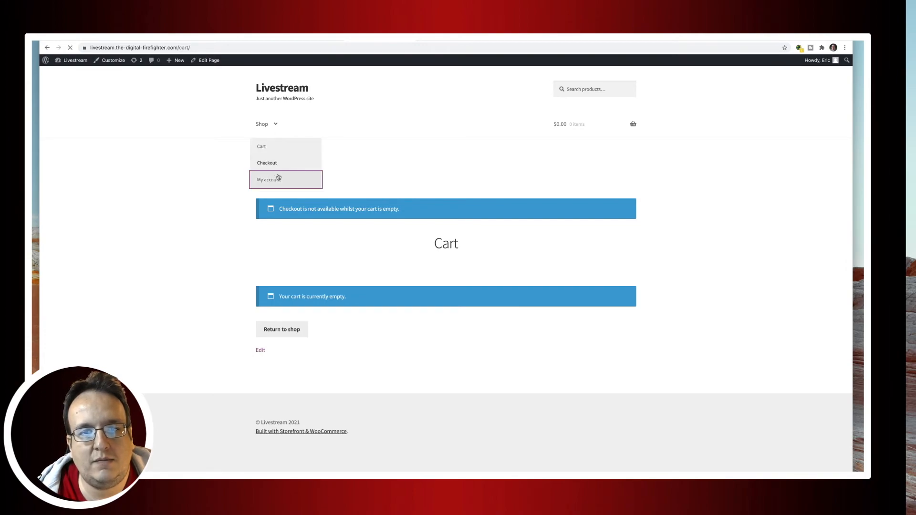
{"action": "left_click", "coordinate": [262, 126]}
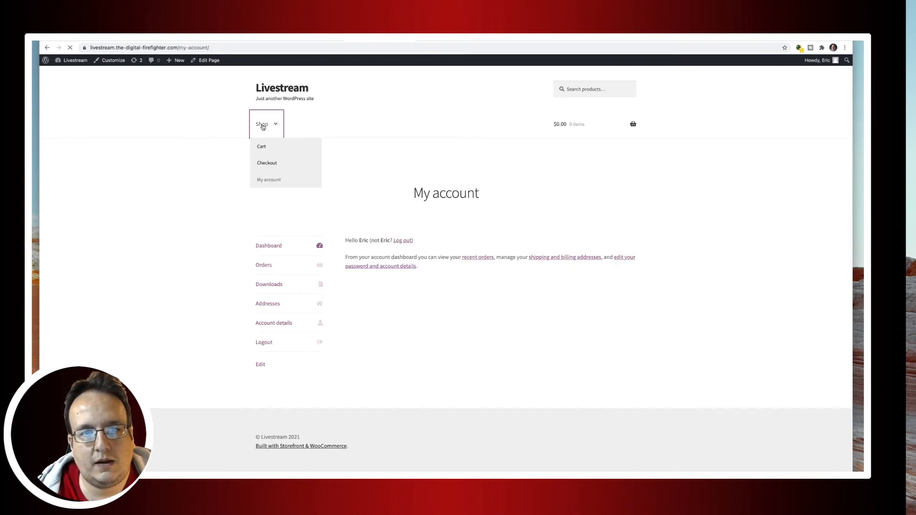
{"action": "left_click", "coordinate": [307, 42]}
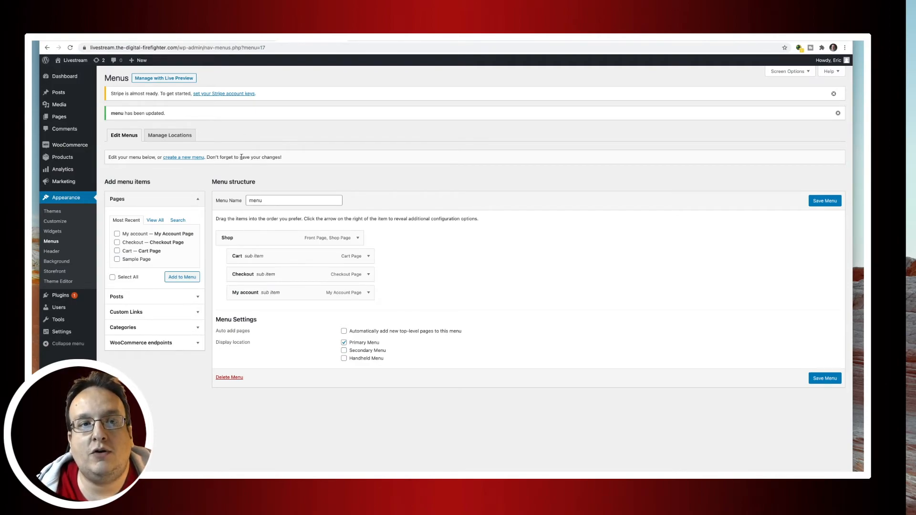
Search the plugin directory for 'contant form 7'.
{"action": "left_click", "coordinate": [60, 296]}
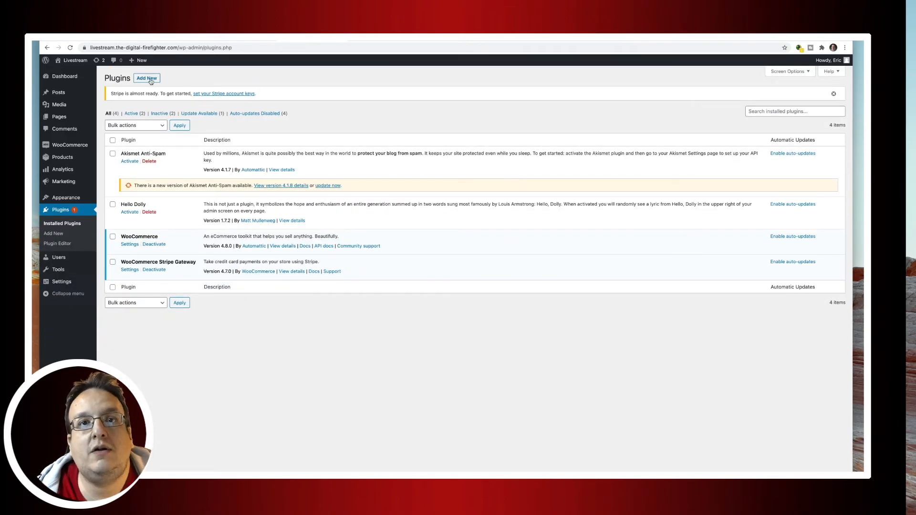
{"action": "left_click", "coordinate": [149, 79]}
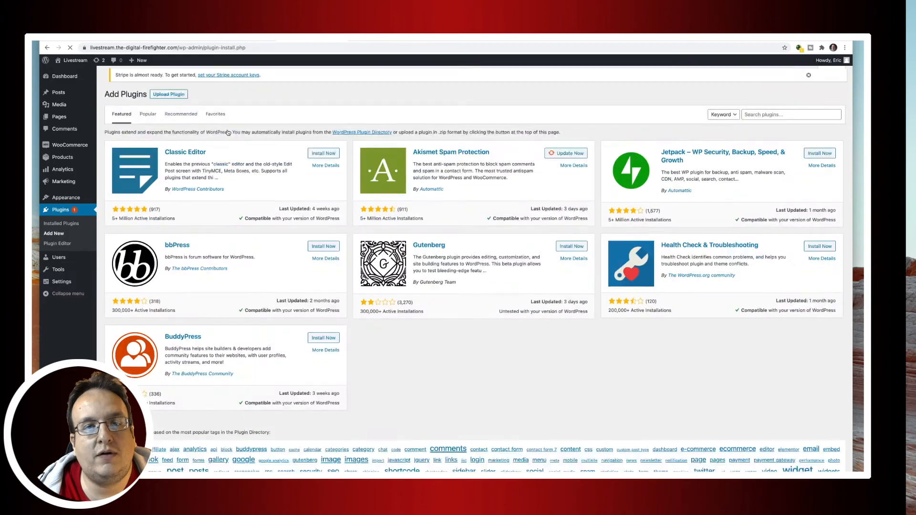
{"action": "left_click", "coordinate": [745, 118]}
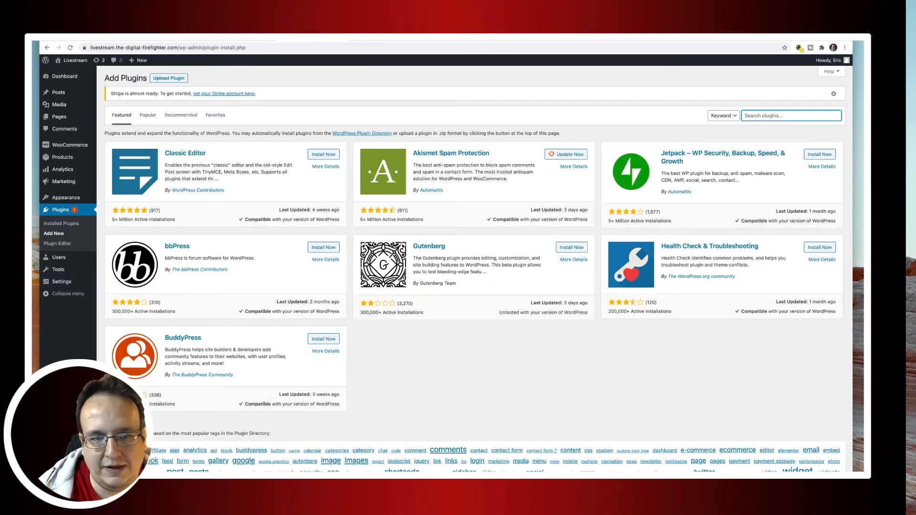
{"action": "type", "text": "contan"}
{"action": "type", "text": "t "}
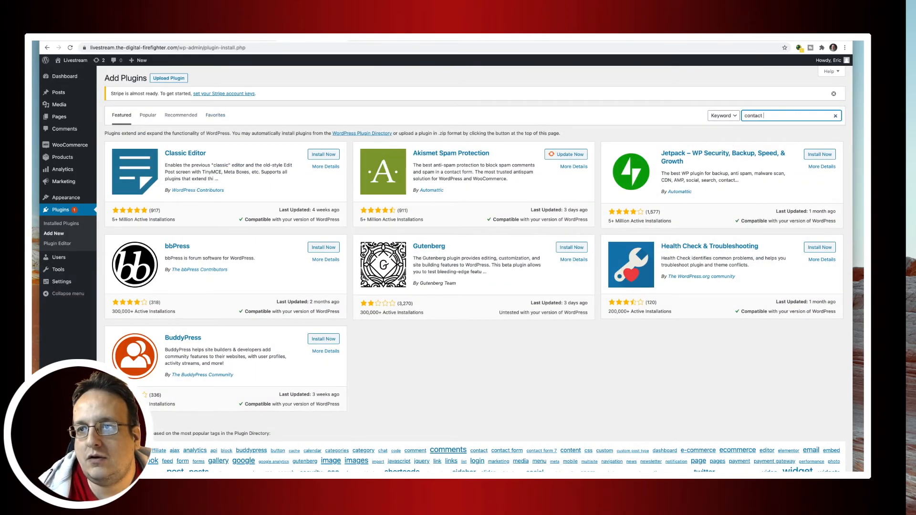
{"action": "type", "text": "for"}
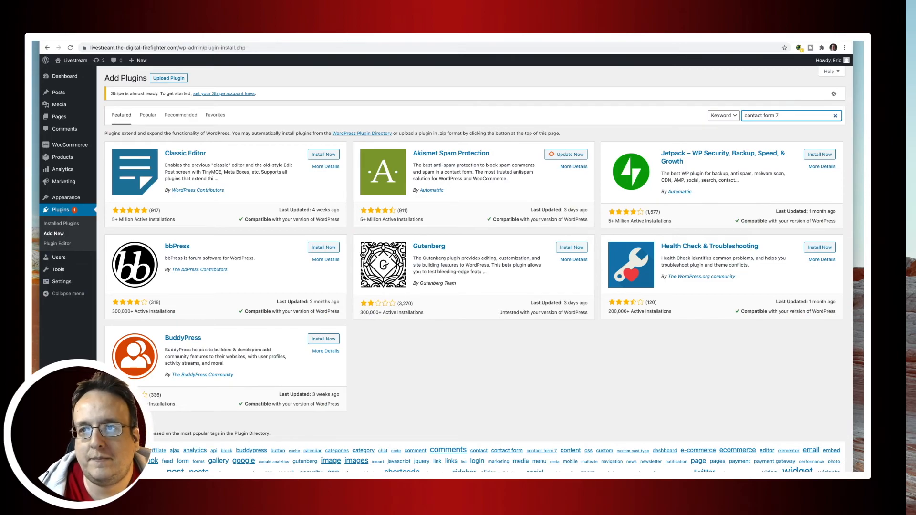
{"action": "type", "text": "m 7"}
{"action": "key", "text": "Return"}
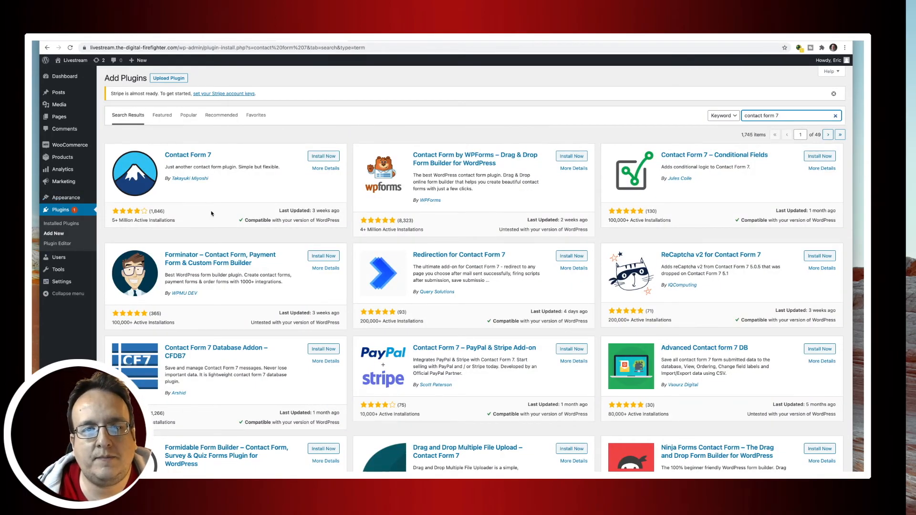
Install and activate Contact Form 7, then show its Contact Forms list.
{"action": "left_click", "coordinate": [323, 156]}
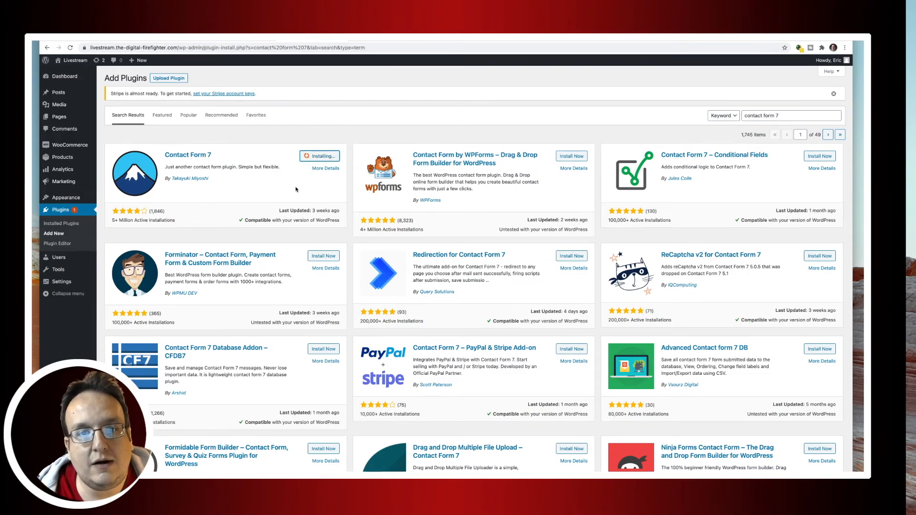
{"action": "left_click", "coordinate": [325, 161]}
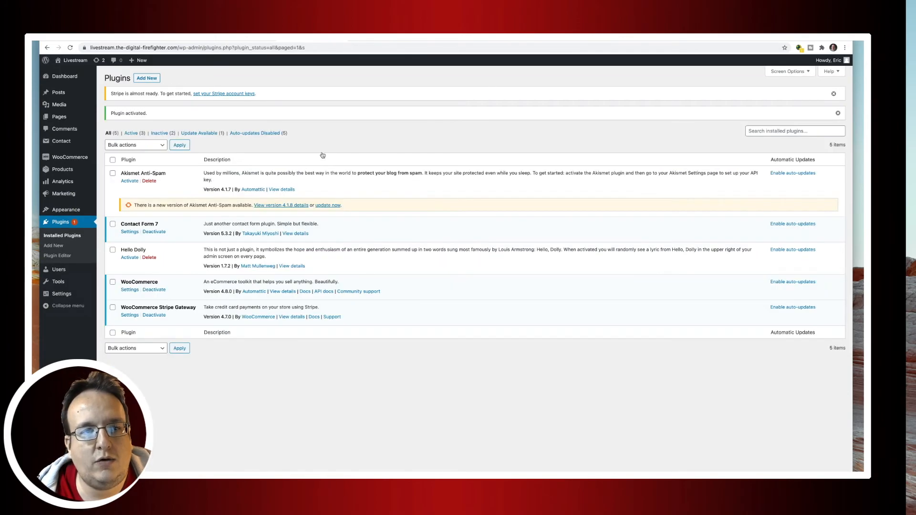
{"action": "mouse_move", "coordinate": [63, 146]}
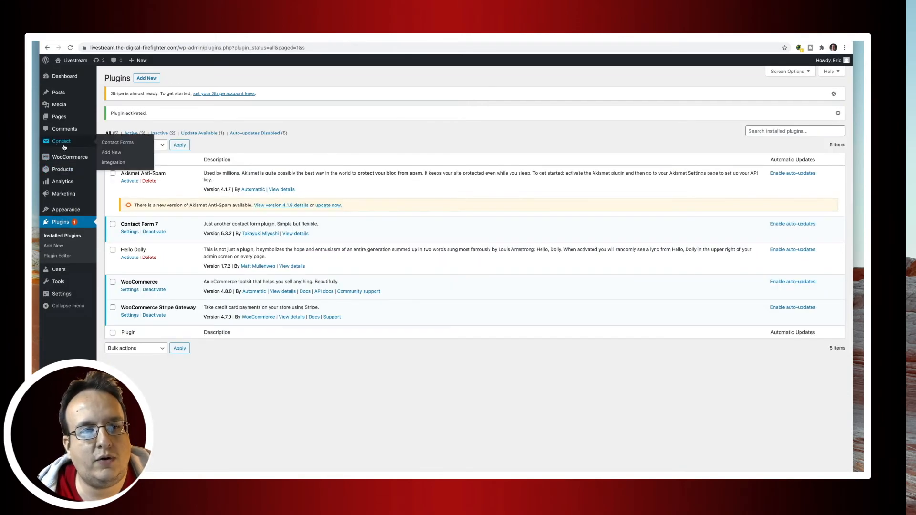
{"action": "left_click", "coordinate": [65, 143]}
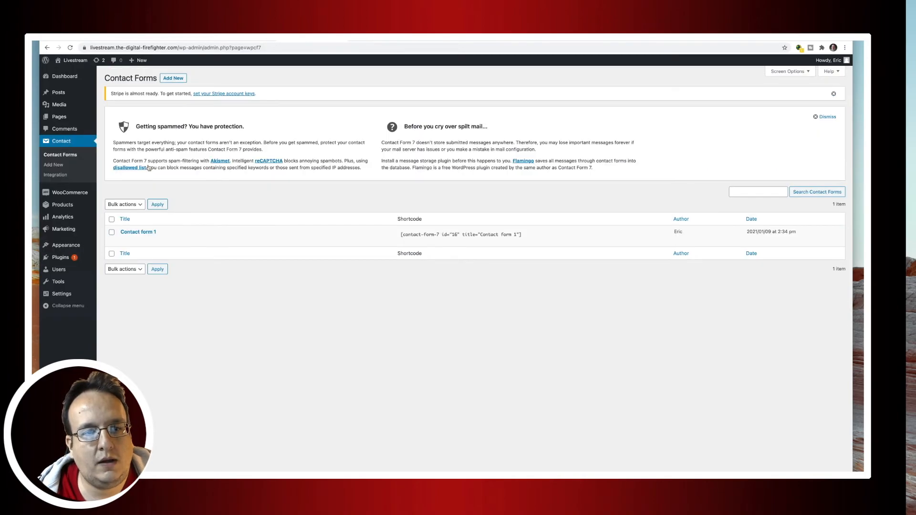
Change the title of Contact form 1 to 'Contact'.
{"action": "left_click", "coordinate": [145, 233]}
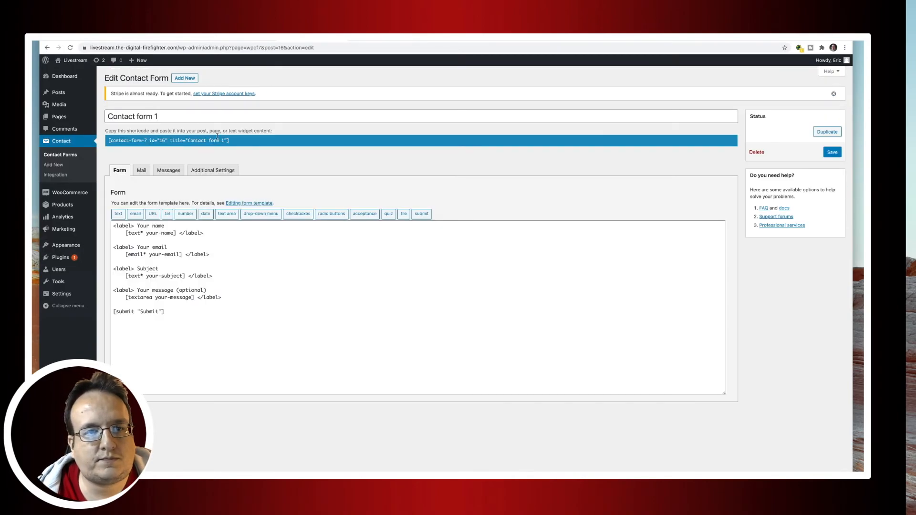
{"action": "triple_click", "coordinate": [191, 117]}
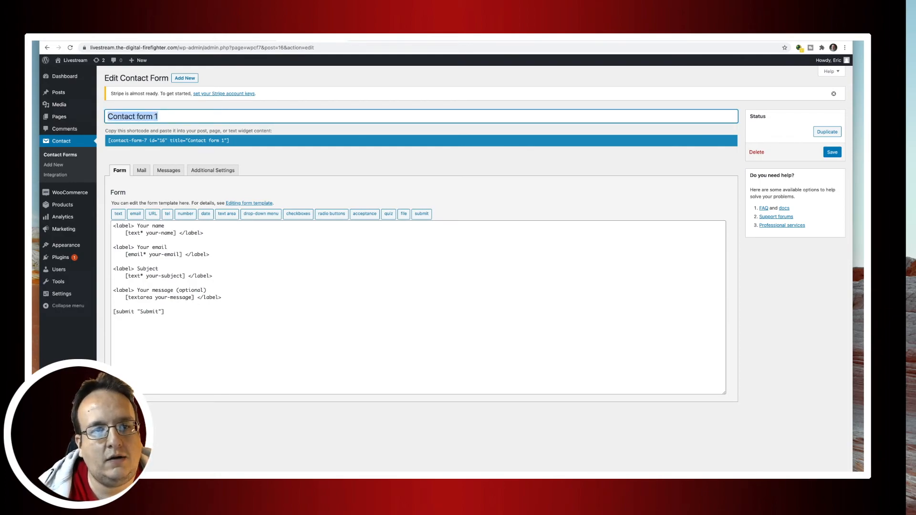
{"action": "type", "text": "Contact"}
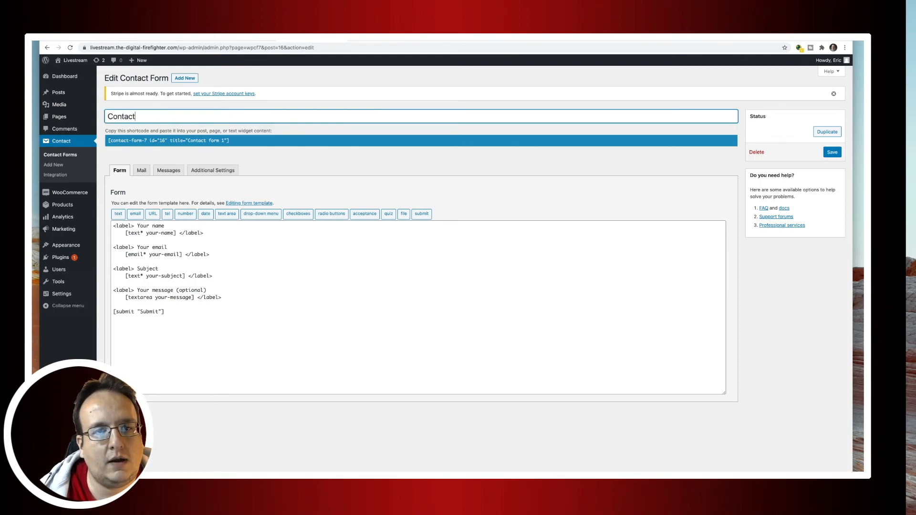
{"action": "left_click", "coordinate": [120, 150]}
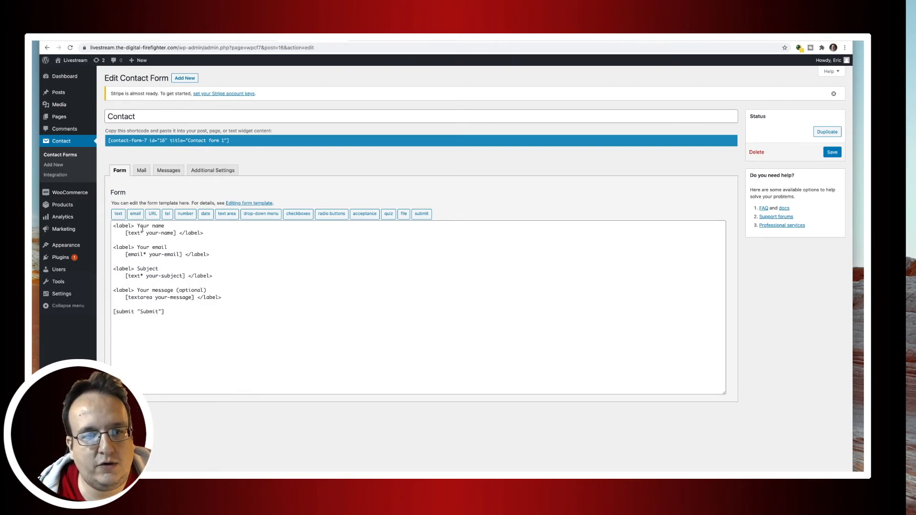
Review the form template and Mail settings, save the form, and select its shortcode.
{"action": "mouse_move", "coordinate": [137, 226]}
{"action": "left_mouse_down"}
{"action": "mouse_move", "coordinate": [174, 279]}
{"action": "mouse_move", "coordinate": [214, 301]}
{"action": "mouse_move", "coordinate": [167, 311]}
{"action": "mouse_move", "coordinate": [124, 225]}
{"action": "left_mouse_up"}
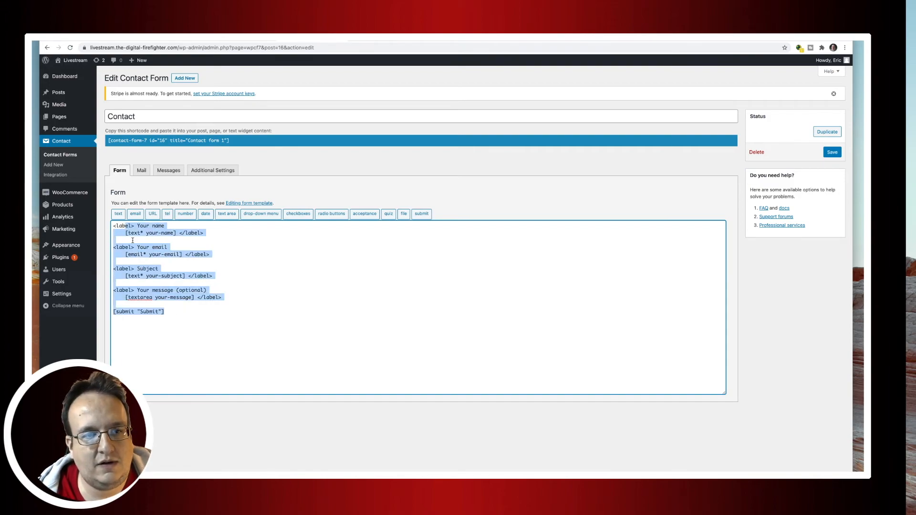
{"action": "left_click", "coordinate": [223, 238]}
{"action": "left_click_drag", "start_coordinate": [141, 247], "coordinate": [173, 292]}
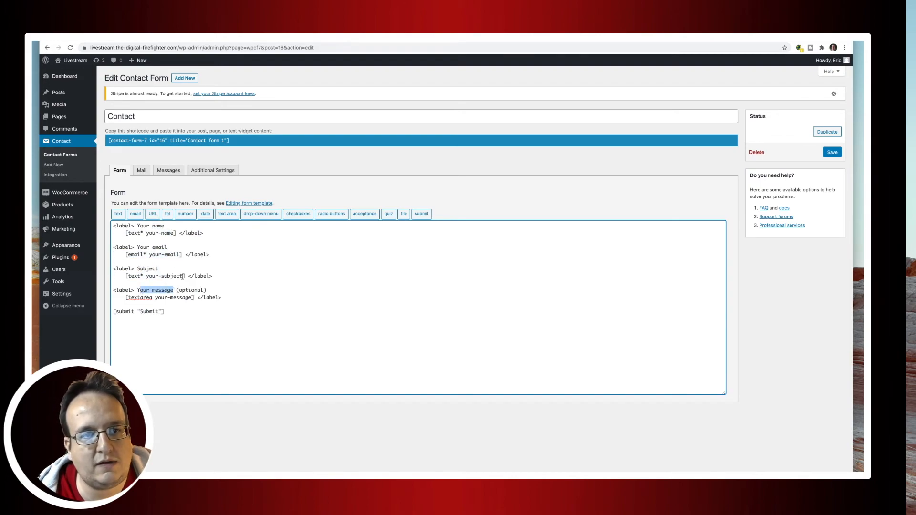
{"action": "left_click", "coordinate": [142, 173]}
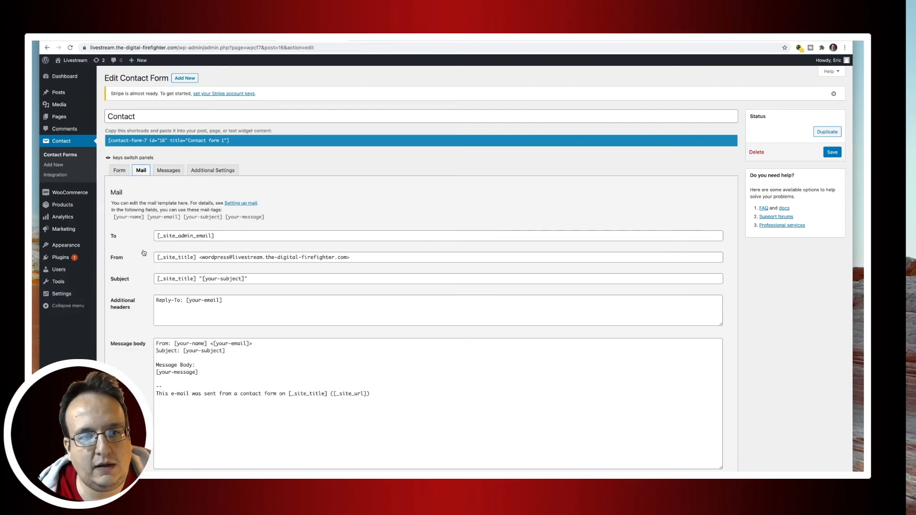
{"action": "scroll", "coordinate": [144, 250], "scroll_direction": "down", "scroll_amount": 1}
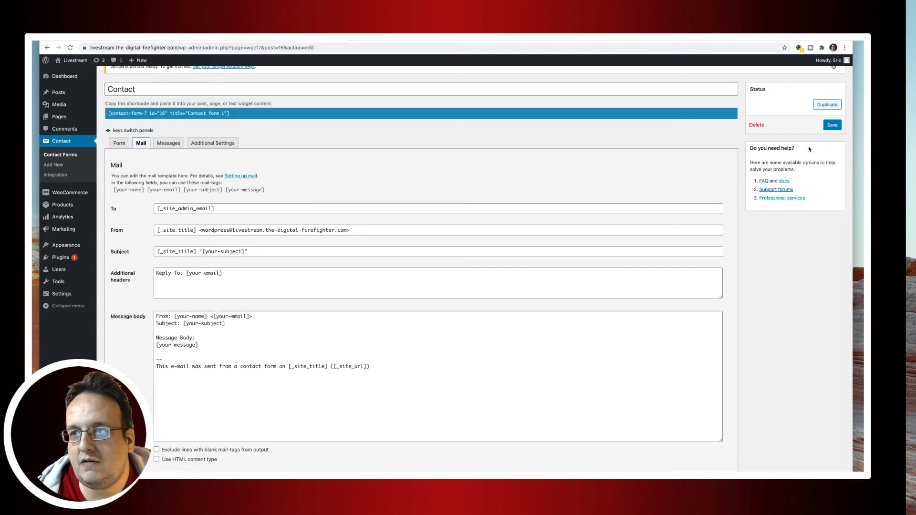
{"action": "left_click", "coordinate": [831, 125]}
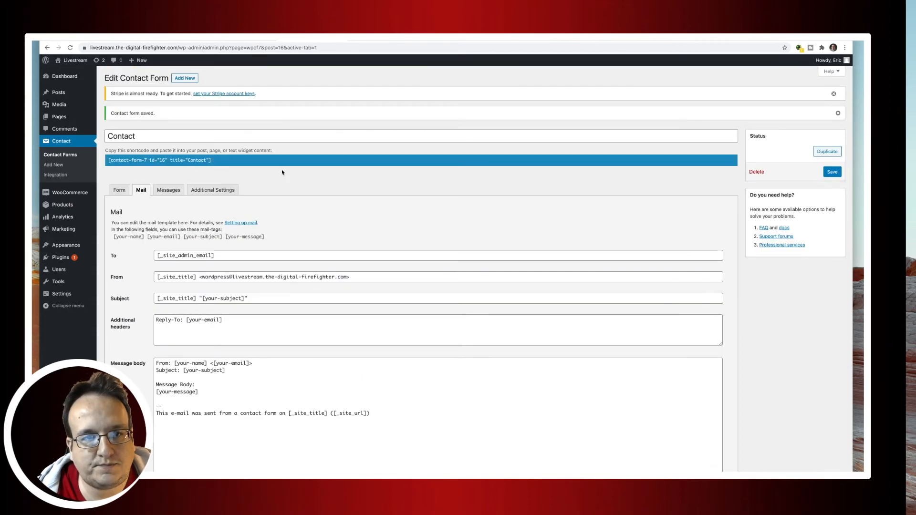
{"action": "left_click", "coordinate": [218, 161]}
{"action": "key", "text": "ctrl+c"}
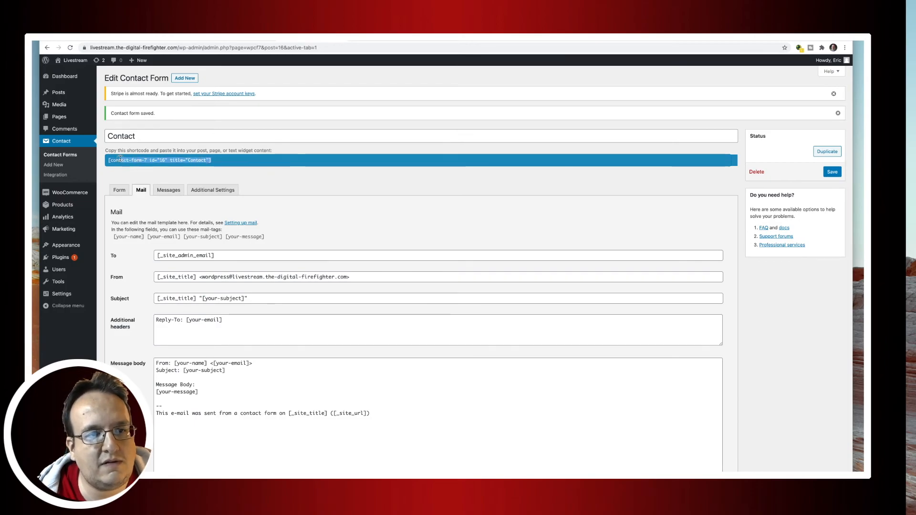
Install and activate Classic Editor, then save Classic editor as the default in its settings.
{"action": "left_click", "coordinate": [63, 117]}
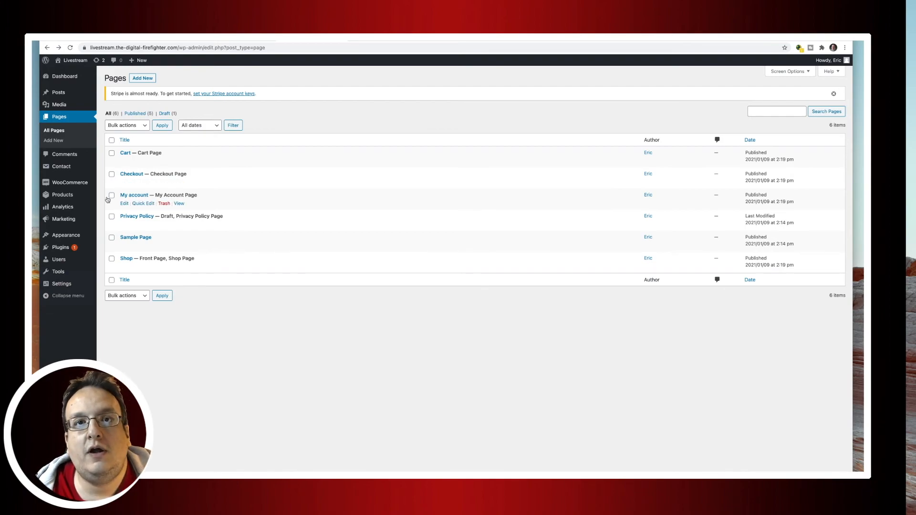
{"action": "mouse_move", "coordinate": [58, 247]}
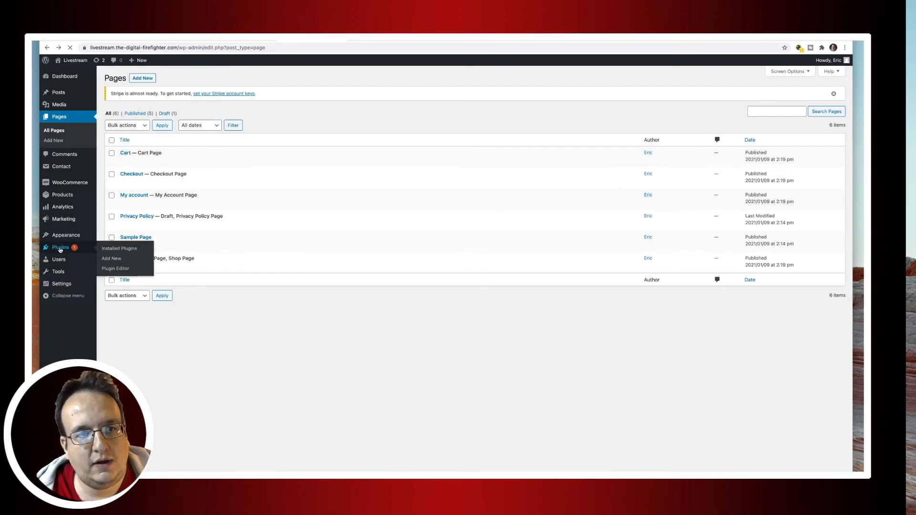
{"action": "left_click", "coordinate": [60, 249]}
{"action": "left_click", "coordinate": [144, 82]}
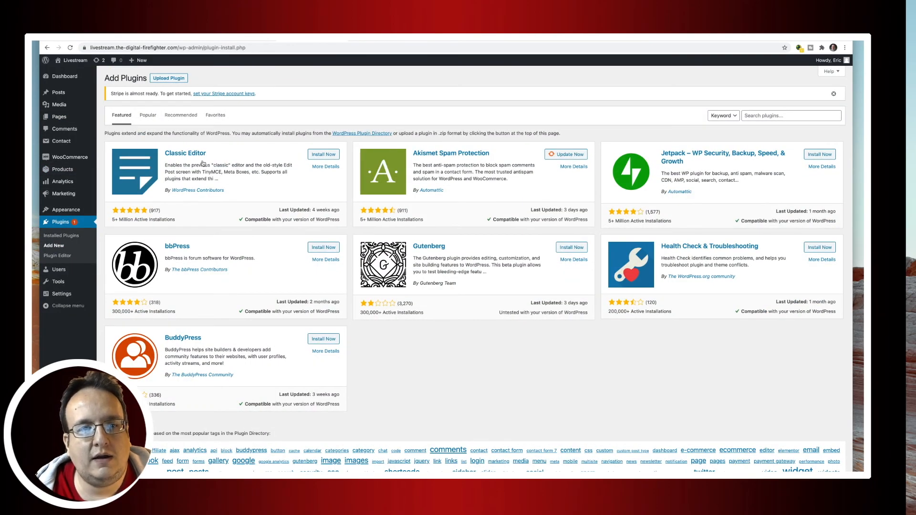
{"action": "left_click", "coordinate": [326, 156]}
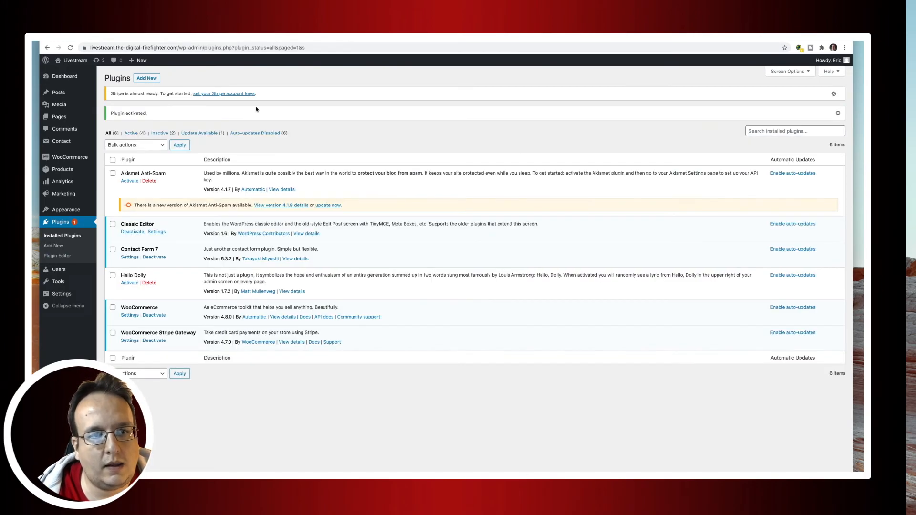
{"action": "left_click", "coordinate": [157, 232]}
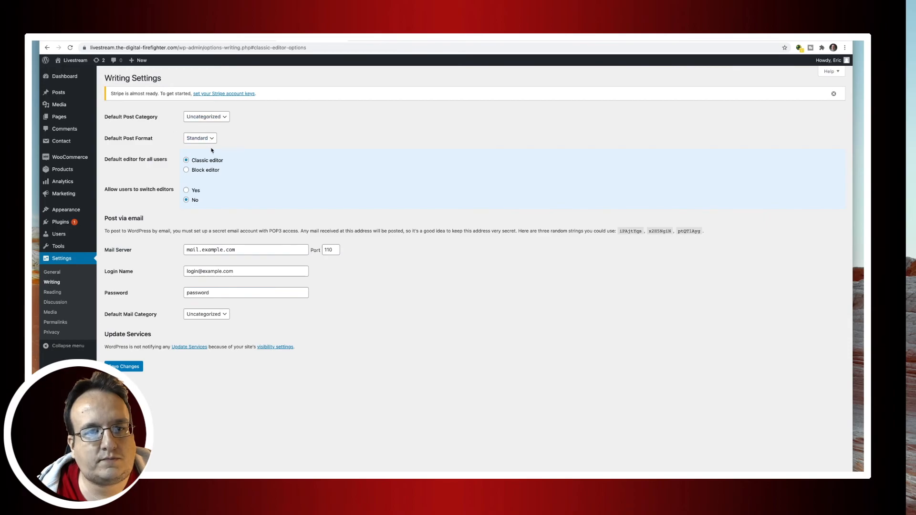
{"action": "left_click", "coordinate": [125, 367]}
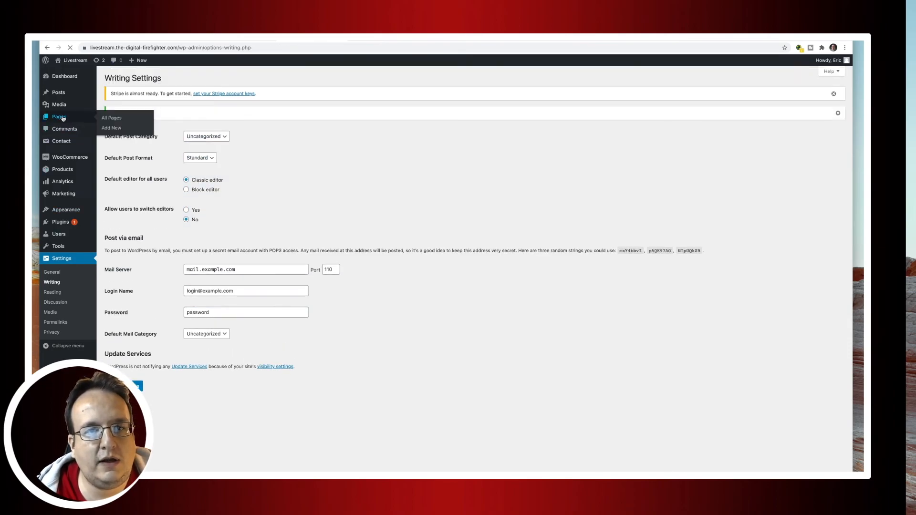
{"action": "left_click", "coordinate": [62, 118]}
Publish a new page titled 'Contact' with the Contact Form 7 shortcode pasted in Text mode.
{"action": "left_click", "coordinate": [143, 82]}
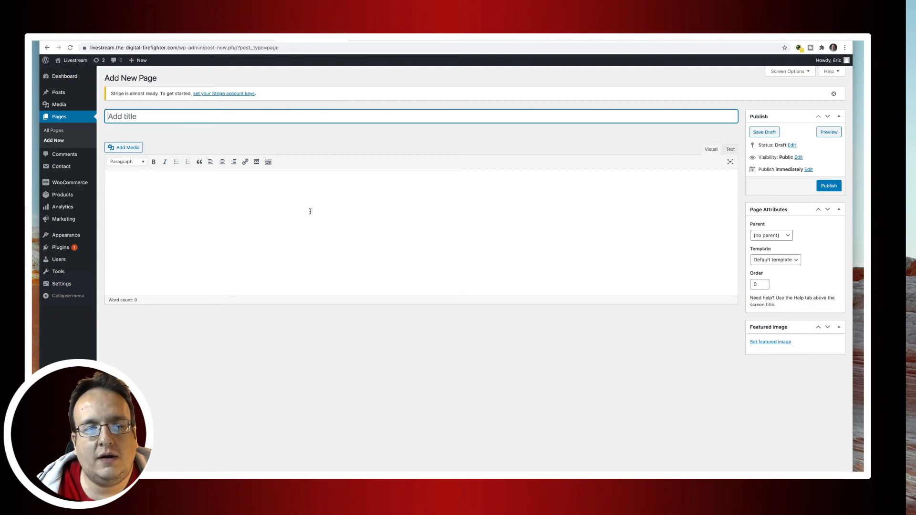
{"action": "left_click", "coordinate": [731, 150]}
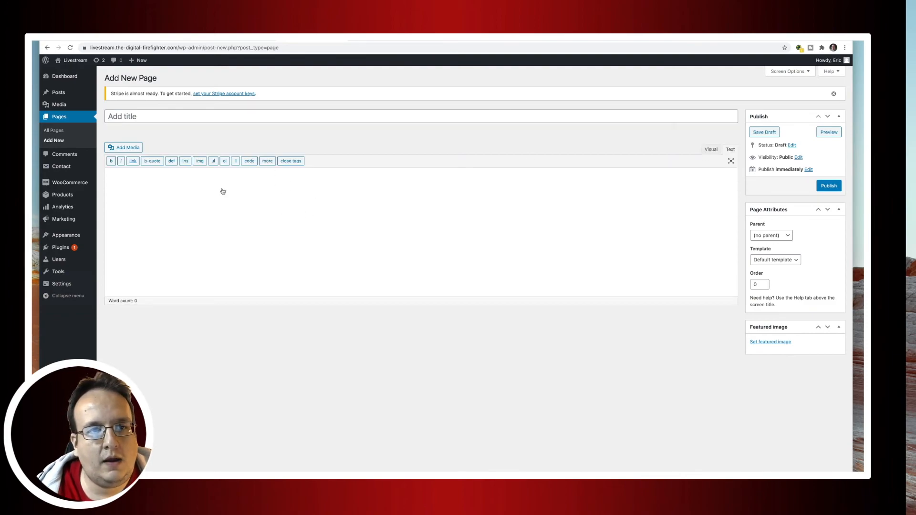
{"action": "left_click", "coordinate": [157, 117]}
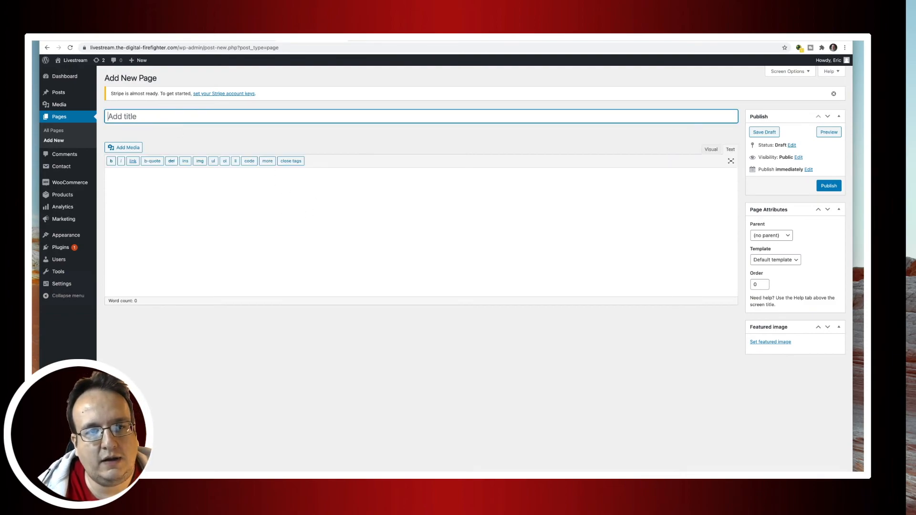
{"action": "type", "text": "Contact"}
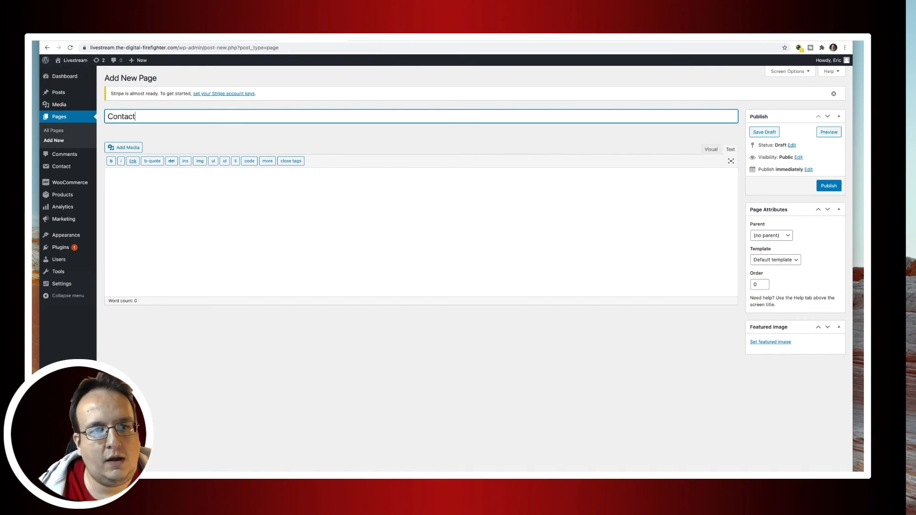
{"action": "left_click", "coordinate": [165, 194]}
{"action": "key", "text": "ctrl+v"}
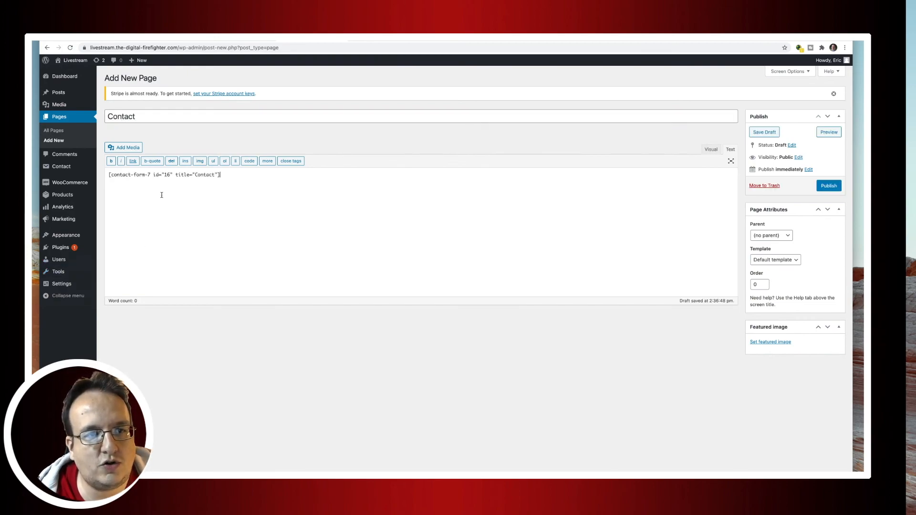
{"action": "left_click", "coordinate": [829, 186]}
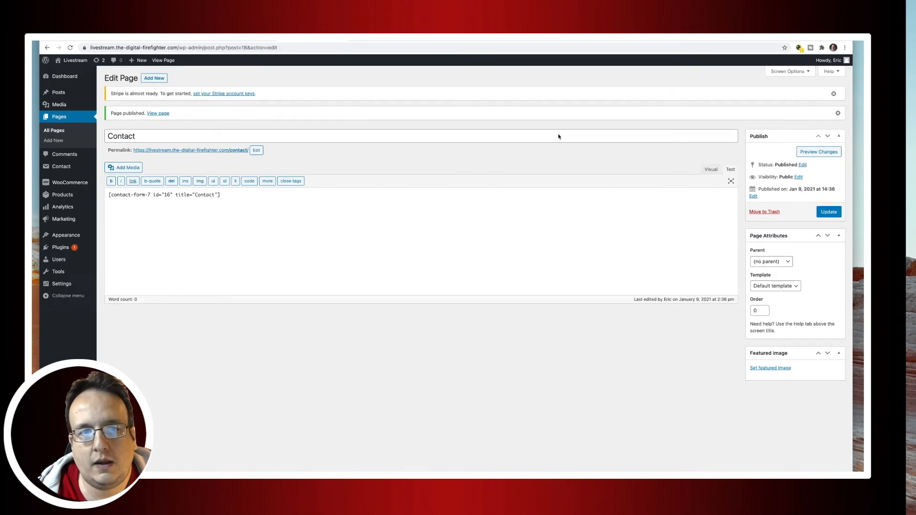
View the live Contact page and check its rendered contact form.
{"action": "triple_click", "coordinate": [228, 151]}
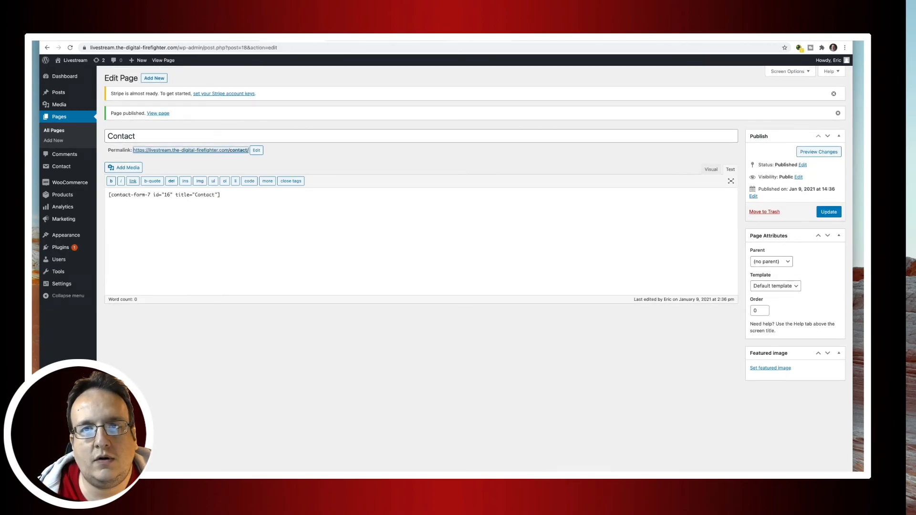
{"action": "left_click", "coordinate": [481, 39]}
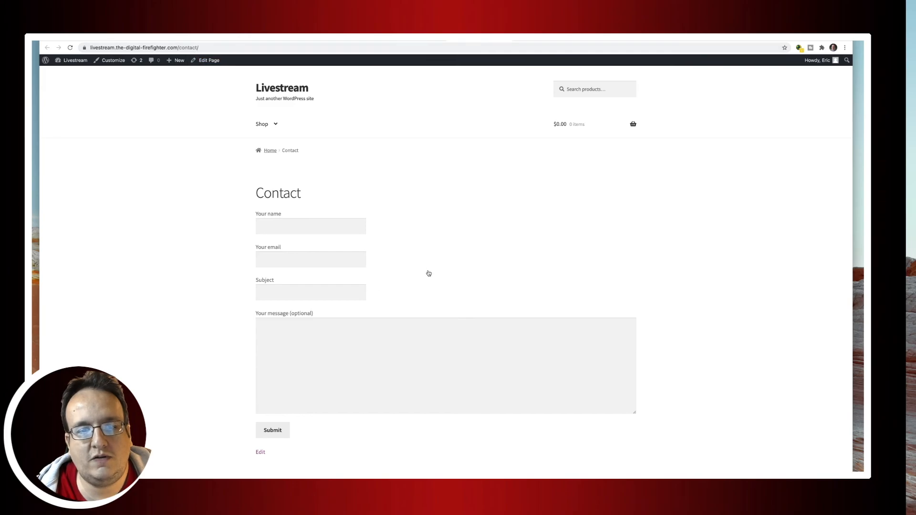
{"action": "scroll", "coordinate": [427, 272], "scroll_direction": "down", "scroll_amount": 3}
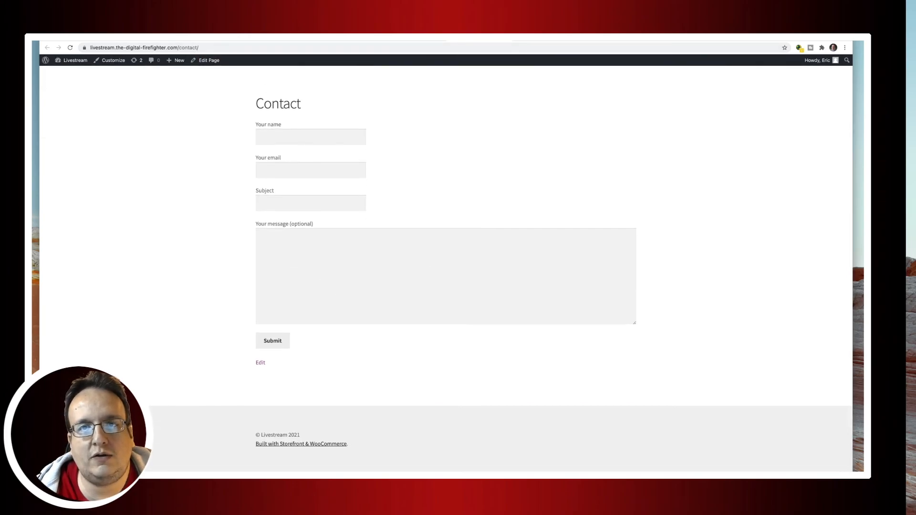
{"action": "left_click", "coordinate": [424, 42]}
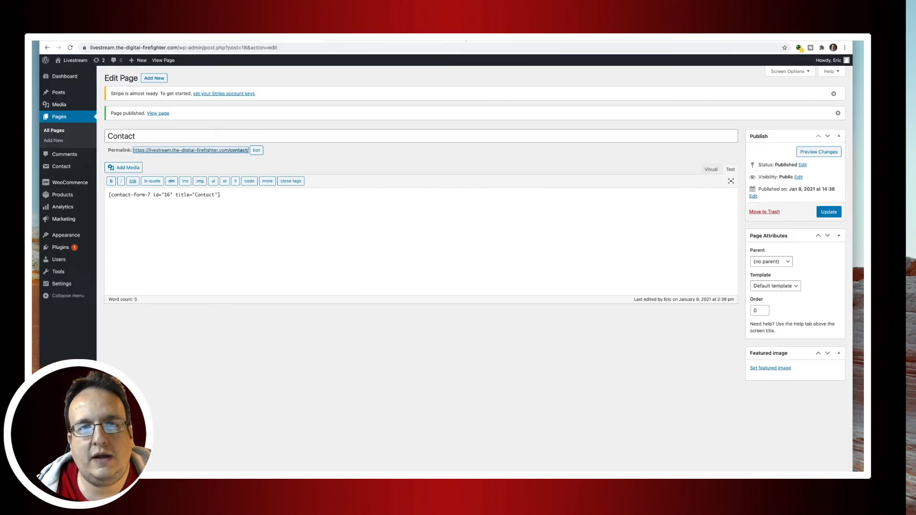
{"action": "left_click", "coordinate": [466, 41]}
Add the Contact page to the menu, save it, and reload the live site to check.
{"action": "mouse_move", "coordinate": [263, 116]}
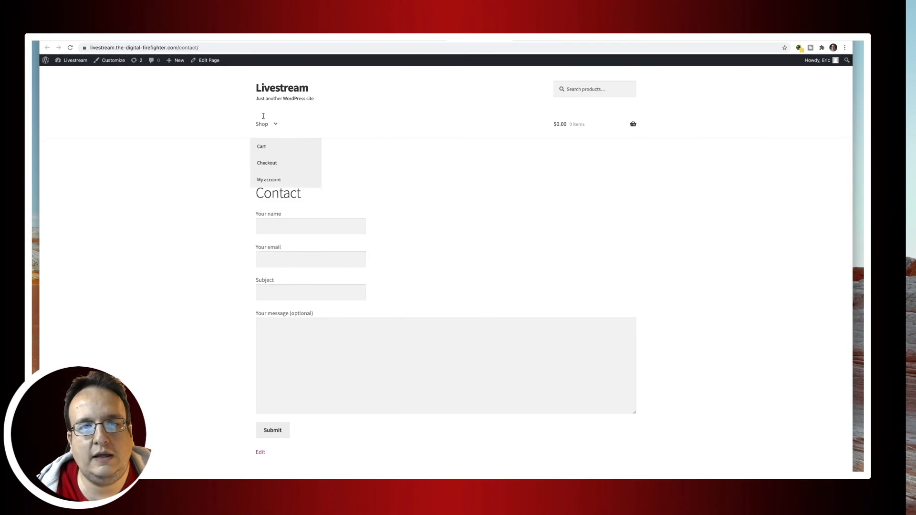
{"action": "left_click", "coordinate": [425, 42]}
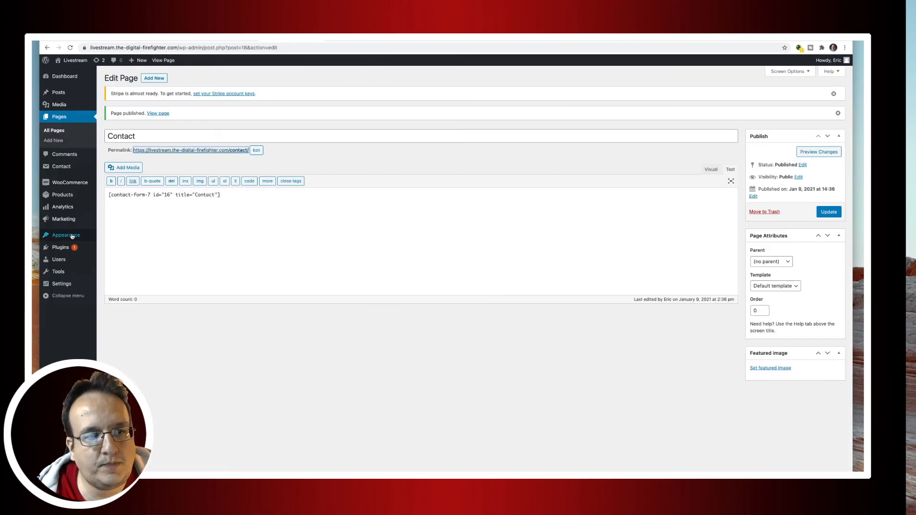
{"action": "mouse_move", "coordinate": [72, 236]}
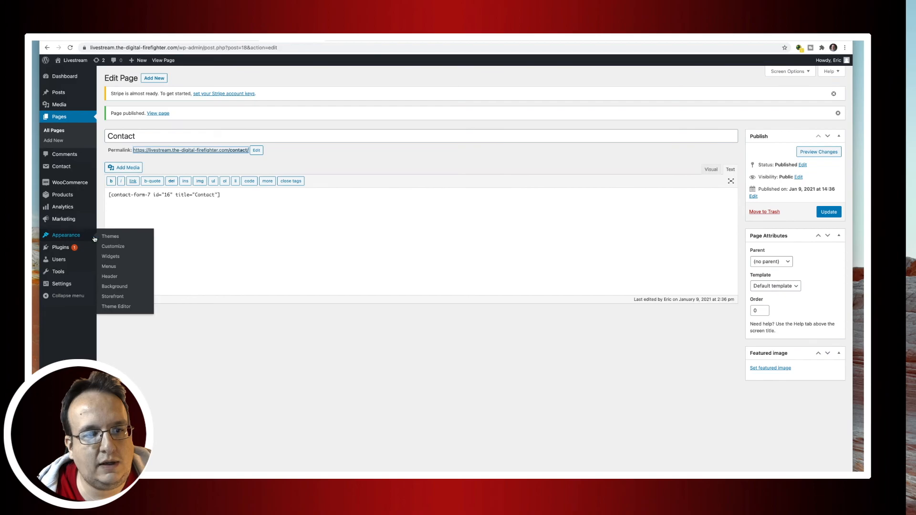
{"action": "left_click", "coordinate": [110, 266]}
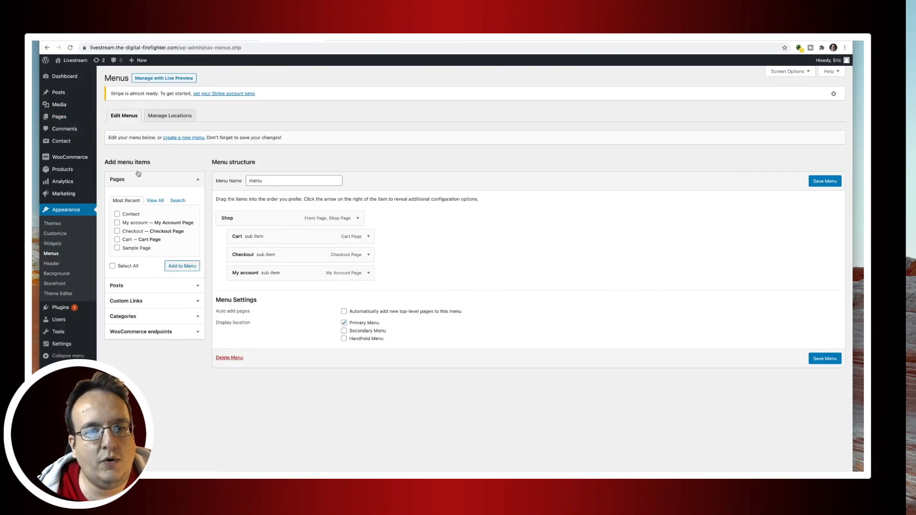
{"action": "left_click", "coordinate": [117, 214]}
{"action": "left_click", "coordinate": [181, 266]}
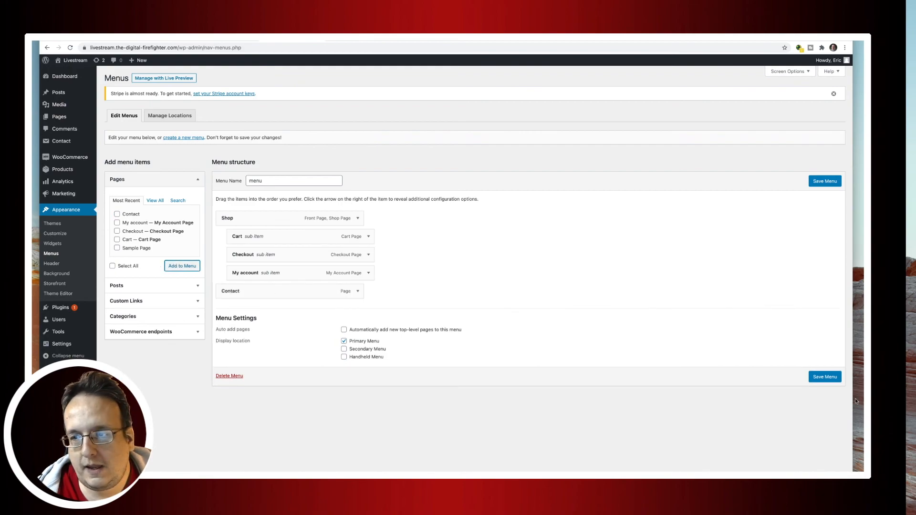
{"action": "left_click", "coordinate": [824, 377]}
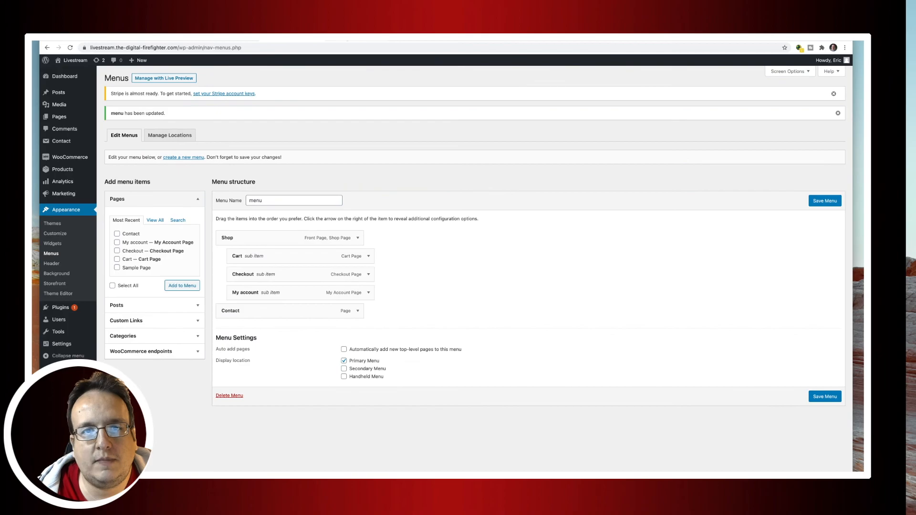
{"action": "left_click", "coordinate": [75, 60]}
{"action": "left_click", "coordinate": [292, 89]}
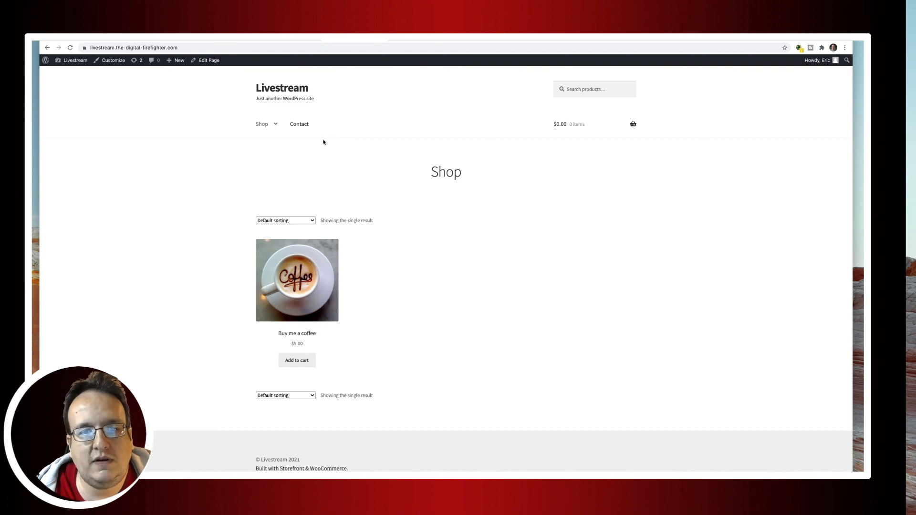
Add 3 Buy me a coffee items ($15.00) to the cart, view it, then open Contact.
{"action": "left_click", "coordinate": [298, 279]}
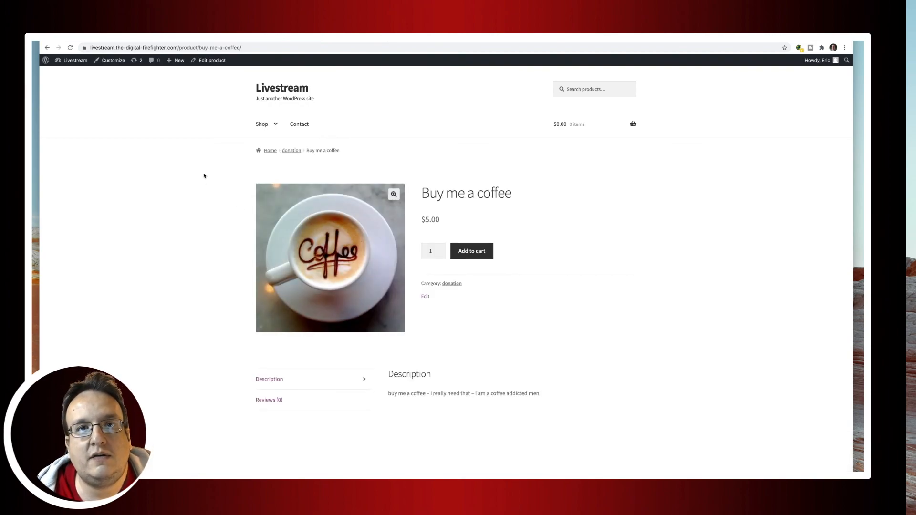
{"action": "left_click", "coordinate": [439, 250]}
{"action": "left_click", "coordinate": [439, 253]}
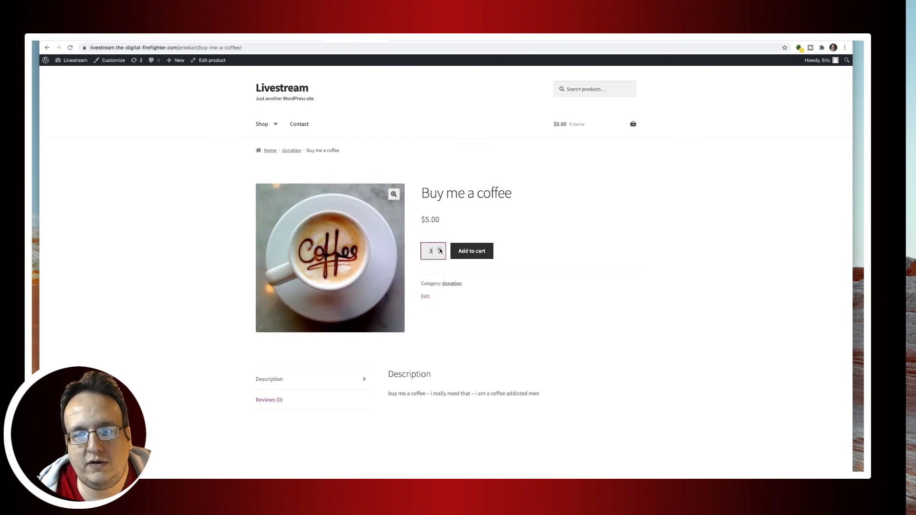
{"action": "left_click", "coordinate": [468, 252]}
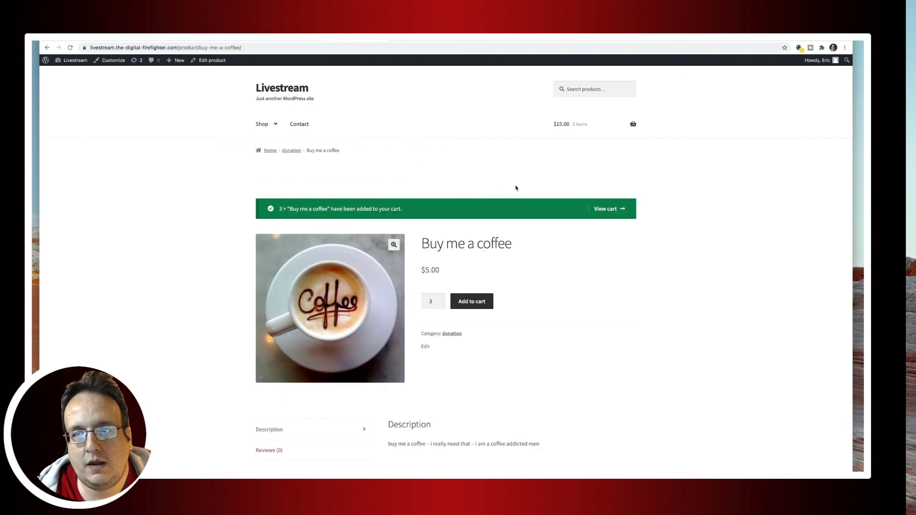
{"action": "left_click", "coordinate": [597, 209]}
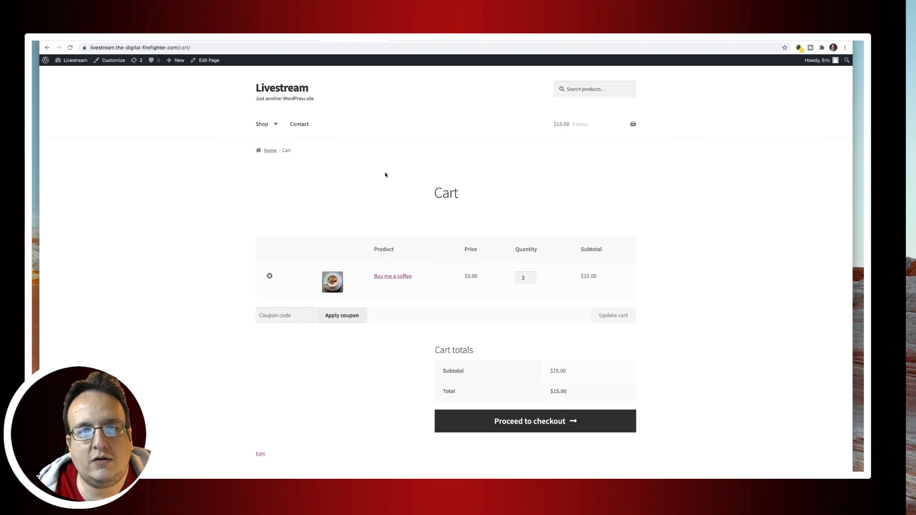
{"action": "left_click", "coordinate": [283, 89]}
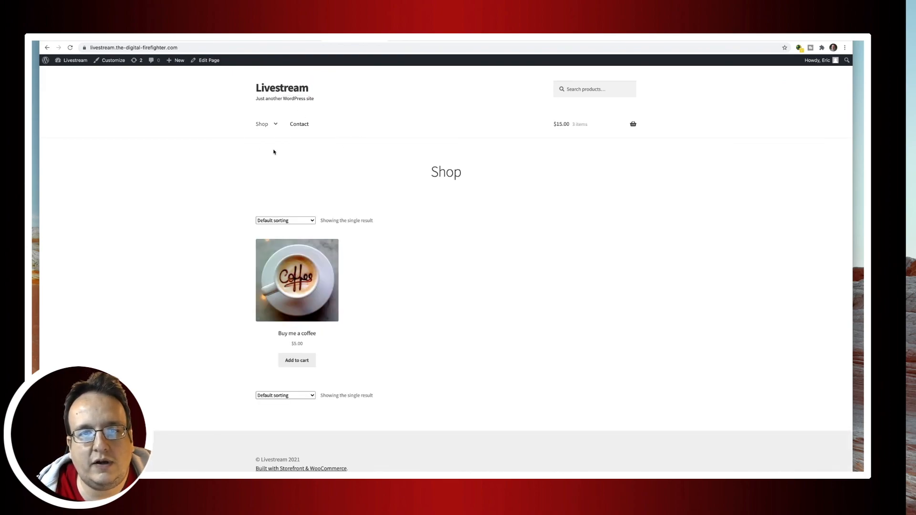
{"action": "left_click", "coordinate": [303, 125]}
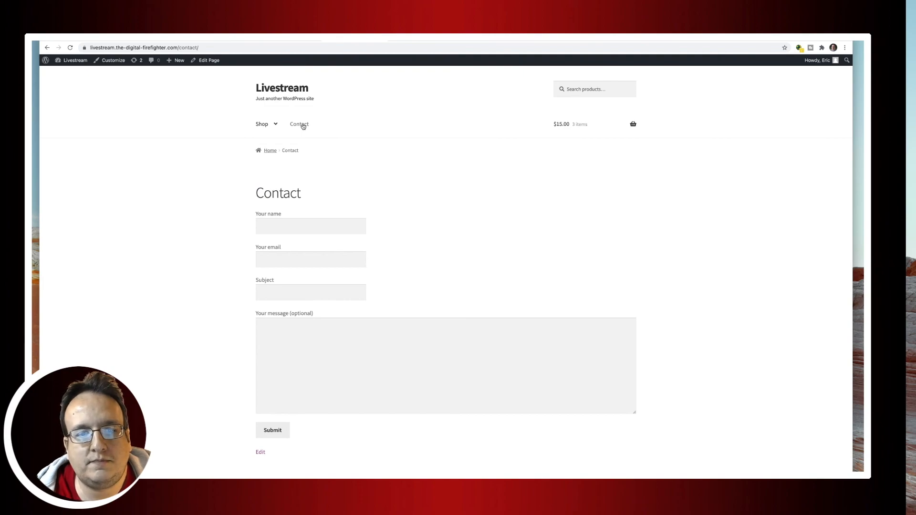